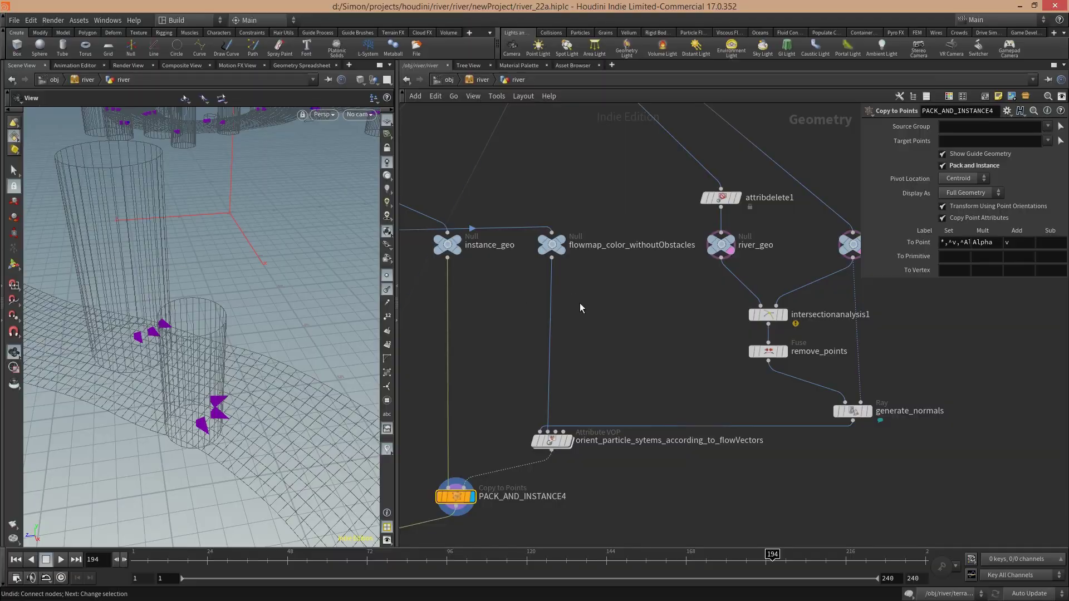
- Examine the purple instances placed where the cylindrical obstacles meet the river surface
{"action": "middle_click_drag", "start_coordinate": [497, 308], "coordinate": [496, 309]}
{"action": "right_click_drag", "start_coordinate": [169, 420], "coordinate": [221, 415]}
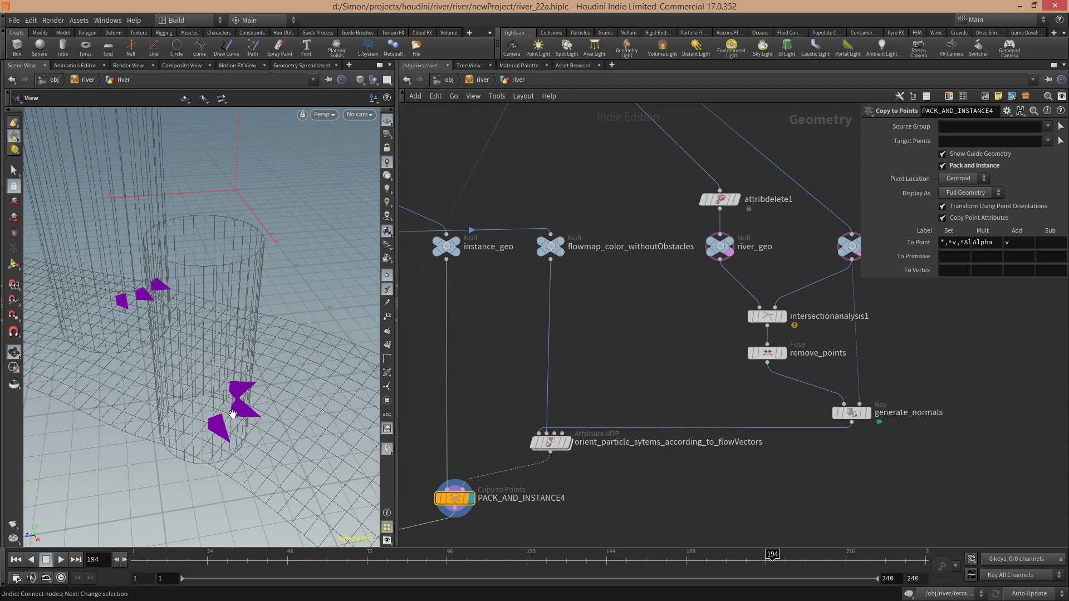
{"action": "scroll", "coordinate": [215, 432], "scroll_direction": "up", "scroll_amount": 2}
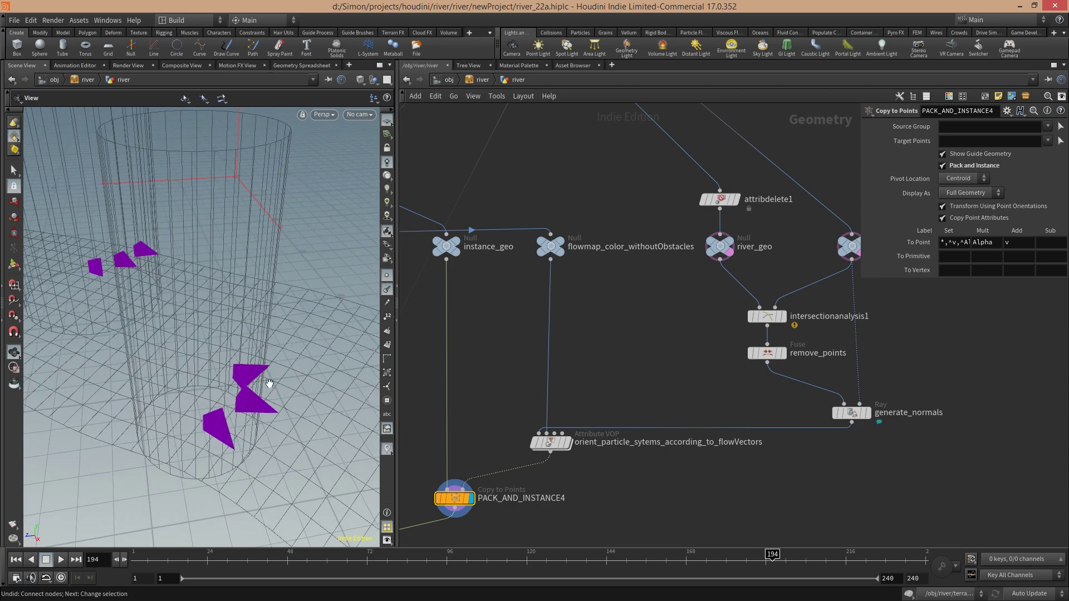
{"action": "scroll", "coordinate": [258, 375], "scroll_direction": "down", "scroll_amount": 3}
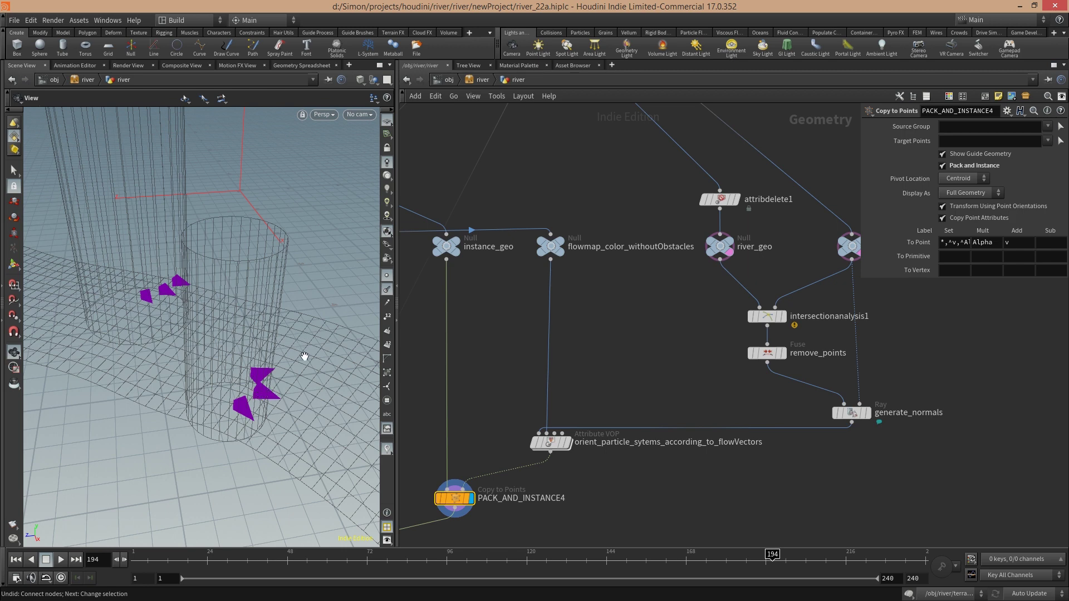
{"action": "left_click_drag", "start_coordinate": [313, 362], "coordinate": [252, 380]}
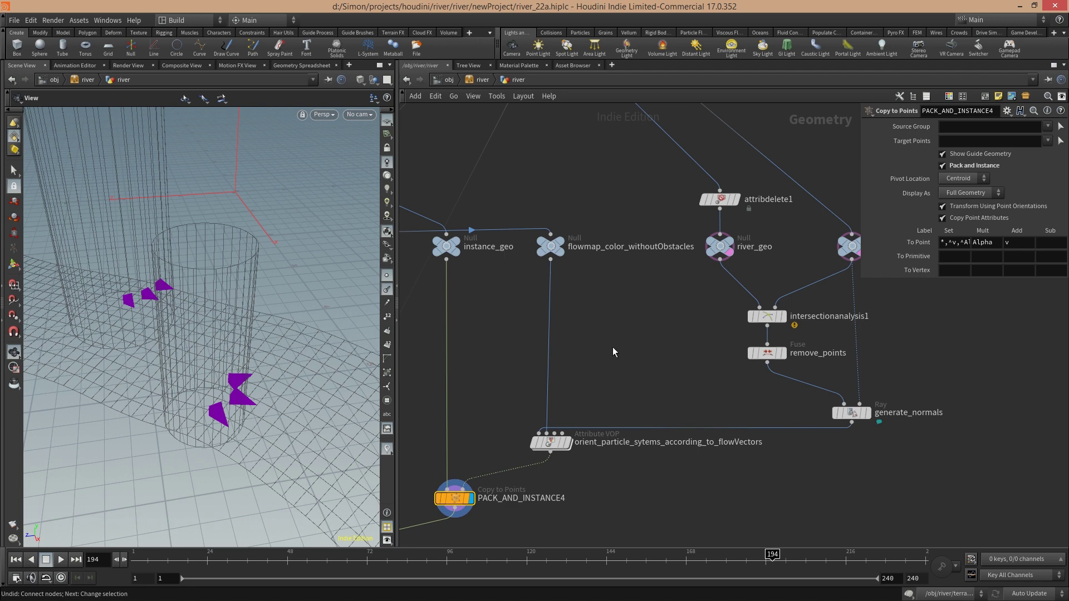
- Hide the node parameters, then shift the instance_geo null slightly down and display it framed in the viewport
{"action": "key", "text": "p"}
{"action": "middle_click_drag", "start_coordinate": [608, 331], "coordinate": [642, 324]}
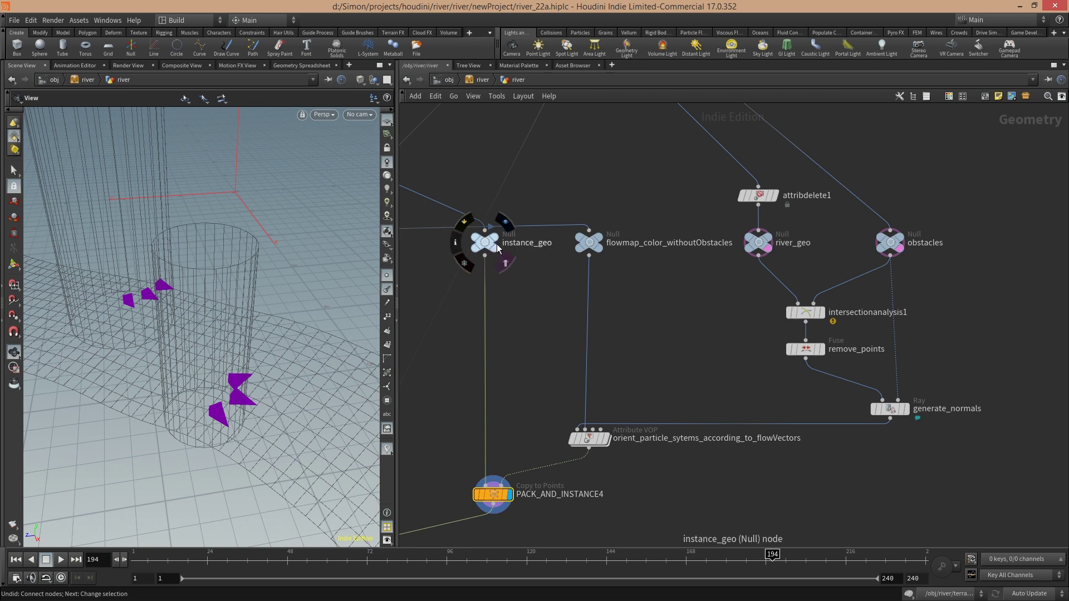
{"action": "left_click_drag", "start_coordinate": [499, 243], "coordinate": [501, 262]}
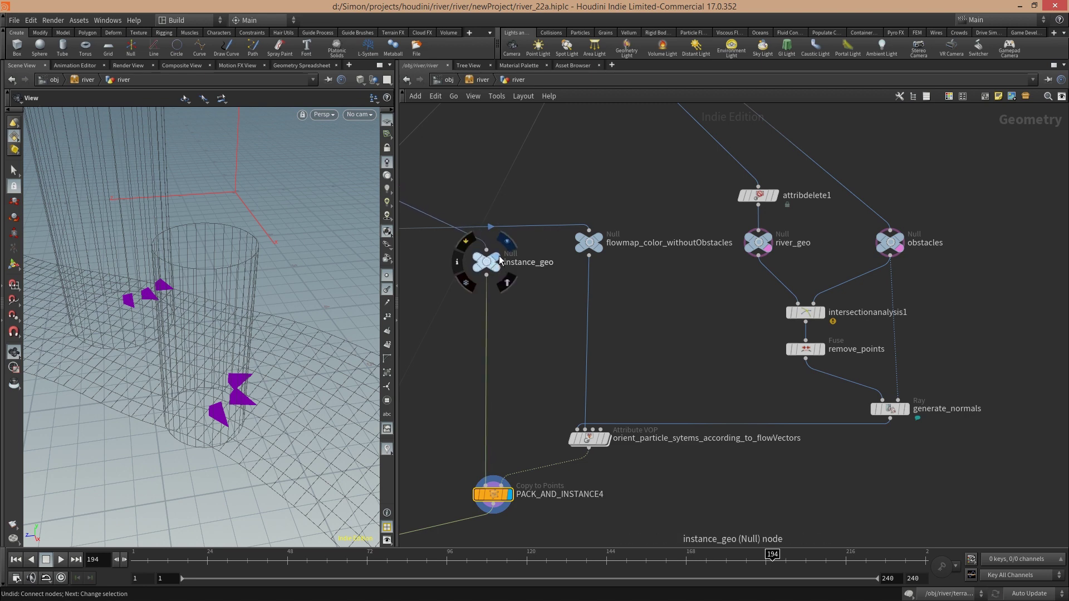
{"action": "left_click", "coordinate": [500, 260]}
{"action": "key", "text": "f"}
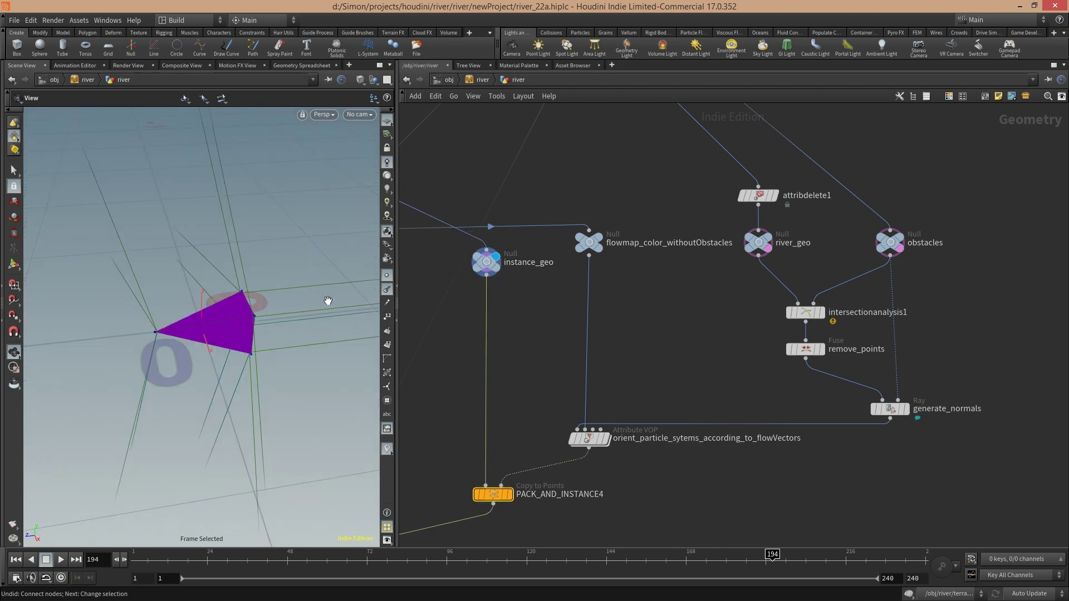
- Turn off the point normals display and examine the purple instance shape from several angles
{"action": "left_click", "coordinate": [388, 289]}
{"action": "right_click_drag", "start_coordinate": [309, 345], "coordinate": [274, 350]}
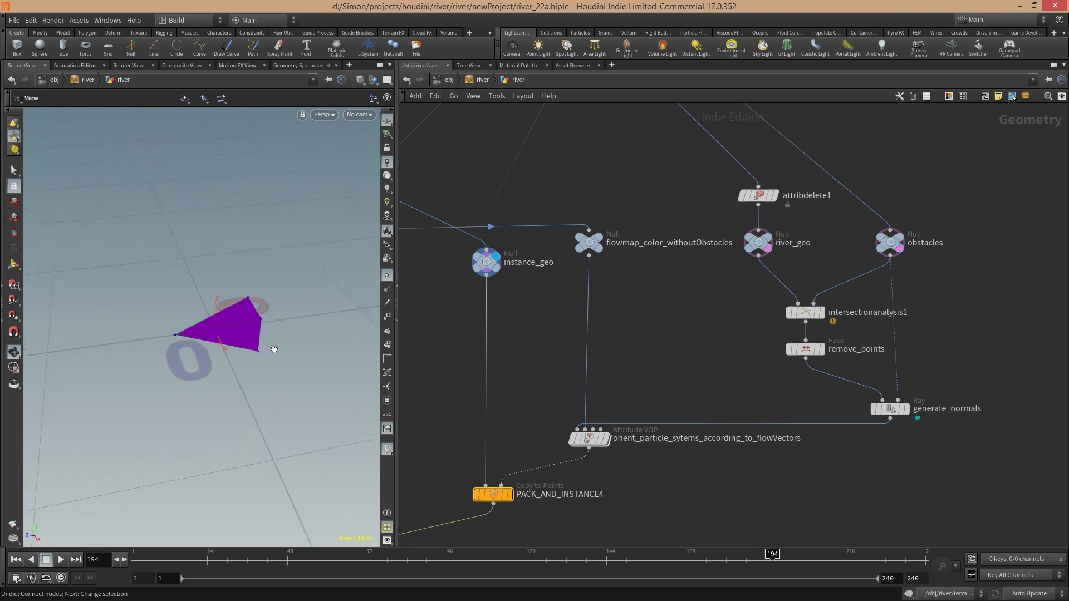
{"action": "left_click_drag", "start_coordinate": [274, 350], "coordinate": [249, 322]}
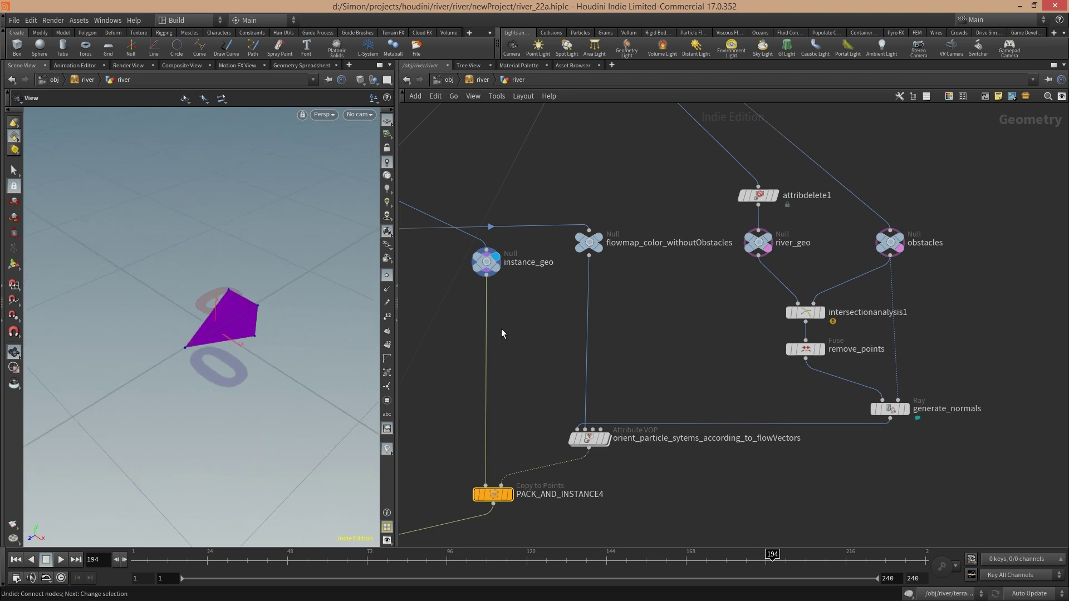
{"action": "left_click_drag", "start_coordinate": [218, 377], "coordinate": [214, 330]}
{"action": "mouse_move", "coordinate": [260, 382]}
{"action": "left_mouse_down"}
{"action": "mouse_move", "coordinate": [234, 382]}
{"action": "mouse_move", "coordinate": [268, 379]}
{"action": "left_mouse_up"}
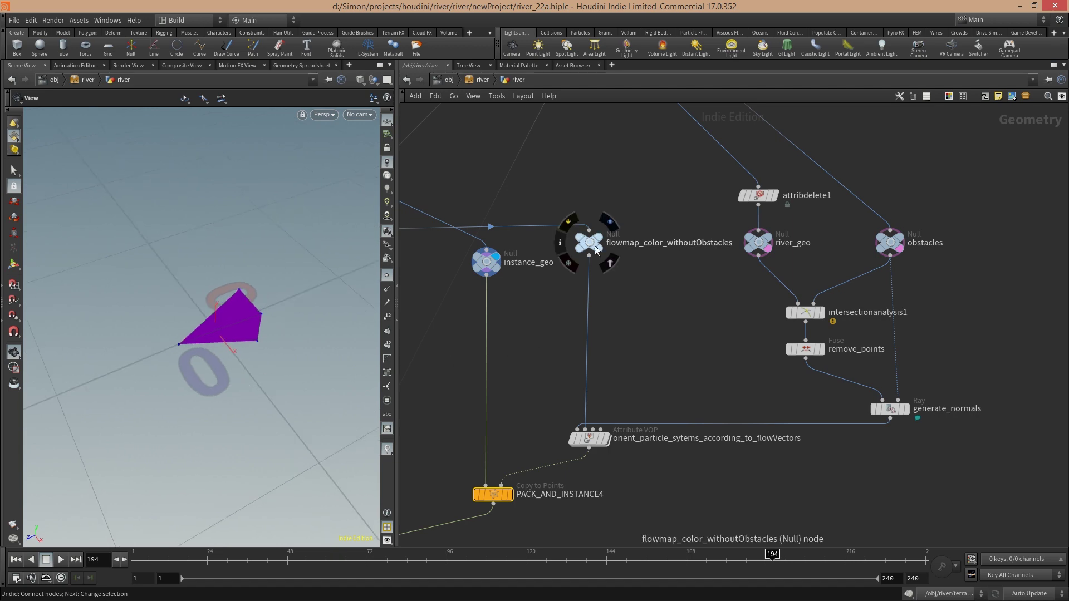
- Display the flowmap_color_withoutObstacles null and examine the flow colours along the river surface up close
{"action": "left_click", "coordinate": [610, 263]}
{"action": "key", "text": "f"}
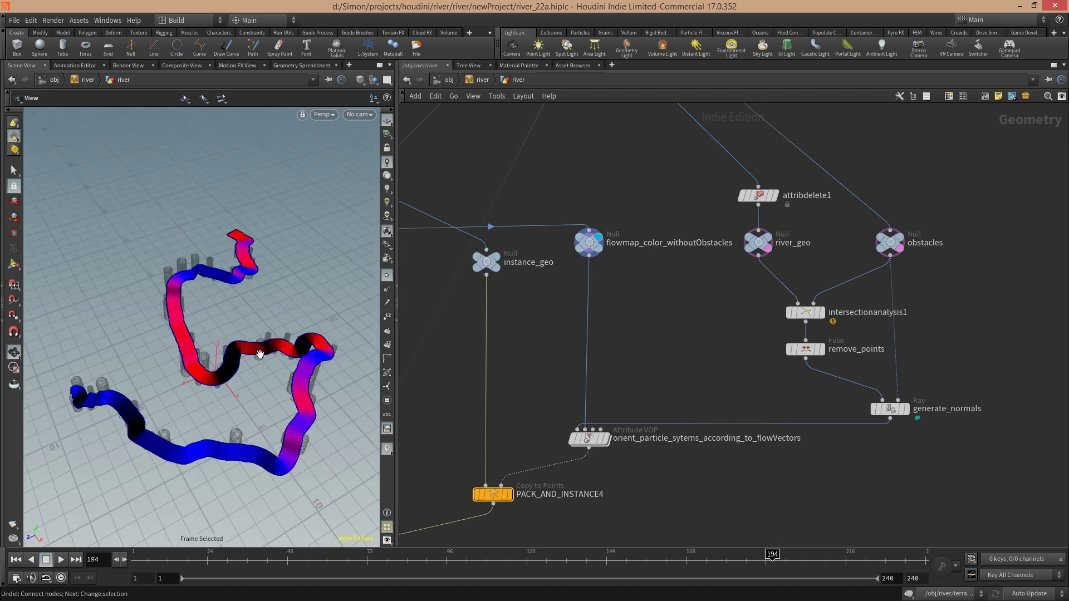
{"action": "right_click_drag", "start_coordinate": [229, 374], "coordinate": [263, 382]}
{"action": "middle_click_drag", "start_coordinate": [264, 382], "coordinate": [232, 411]}
{"action": "mouse_move", "coordinate": [232, 411]}
{"action": "right_mouse_down"}
{"action": "mouse_move", "coordinate": [327, 395]}
{"action": "mouse_move", "coordinate": [243, 398]}
{"action": "right_mouse_up"}
{"action": "middle_click_drag", "start_coordinate": [128, 424], "coordinate": [215, 374]}
{"action": "right_click_drag", "start_coordinate": [215, 335], "coordinate": [253, 333]}
{"action": "middle_click_drag", "start_coordinate": [225, 341], "coordinate": [221, 340]}
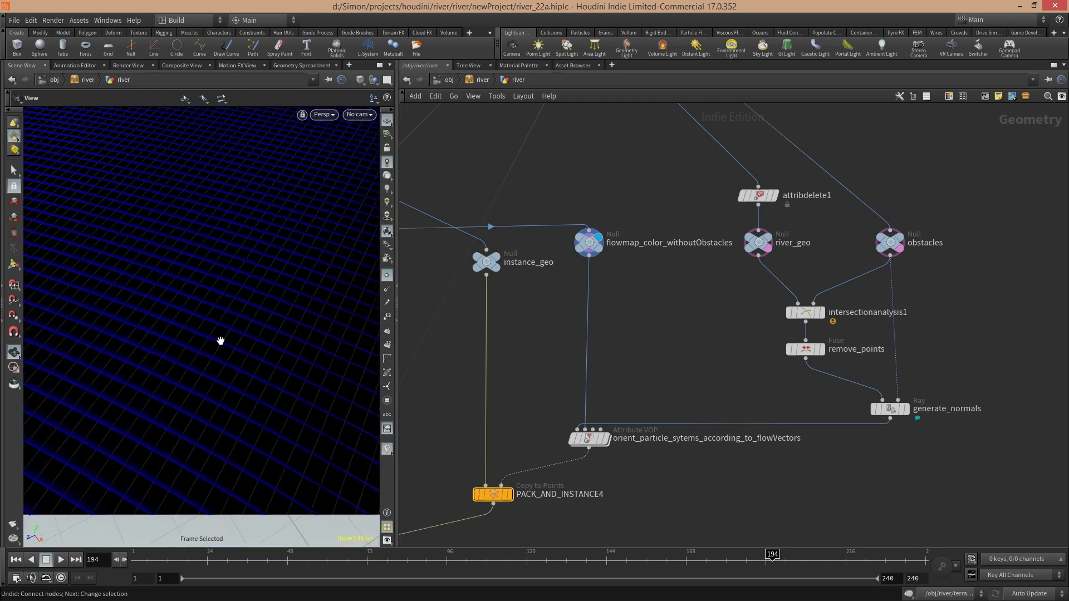
{"action": "scroll", "coordinate": [289, 342], "scroll_direction": "down", "scroll_amount": 5}
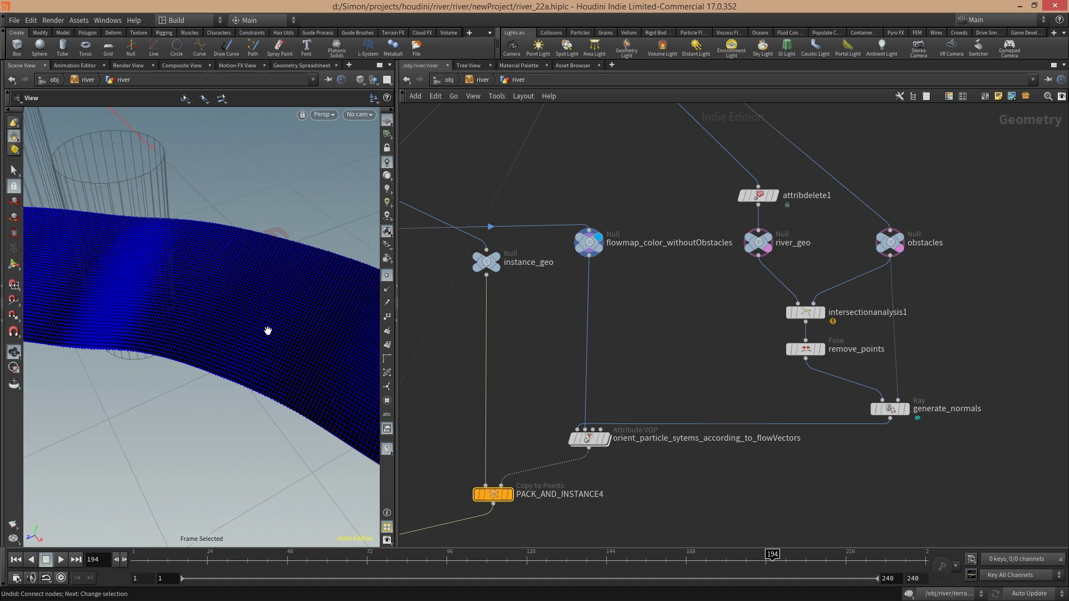
{"action": "middle_click_drag", "start_coordinate": [309, 348], "coordinate": [145, 351]}
{"action": "scroll", "coordinate": [619, 342], "scroll_direction": "down", "scroll_amount": 3}
- Locate and select the sop_flowmap_guide1 node in the Generate Flow map network box, and inspect the river's flow colours
{"action": "middle_click_drag", "start_coordinate": [534, 361], "coordinate": [722, 374]}
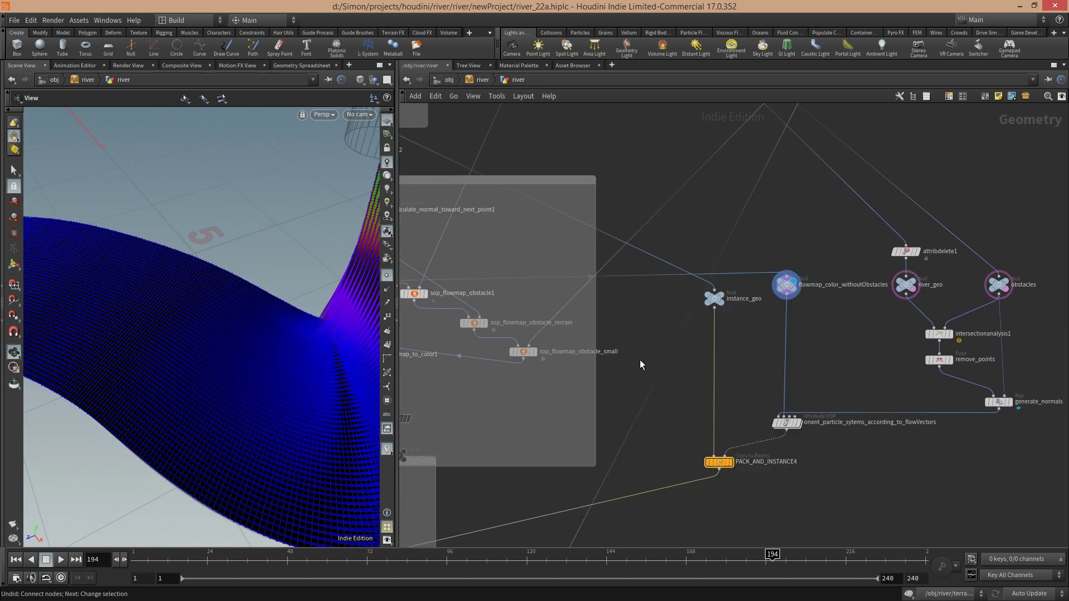
{"action": "middle_click_drag", "start_coordinate": [502, 379], "coordinate": [630, 396]}
{"action": "scroll", "coordinate": [462, 316], "scroll_direction": "up", "scroll_amount": 2}
{"action": "middle_click_drag", "start_coordinate": [477, 333], "coordinate": [540, 337]}
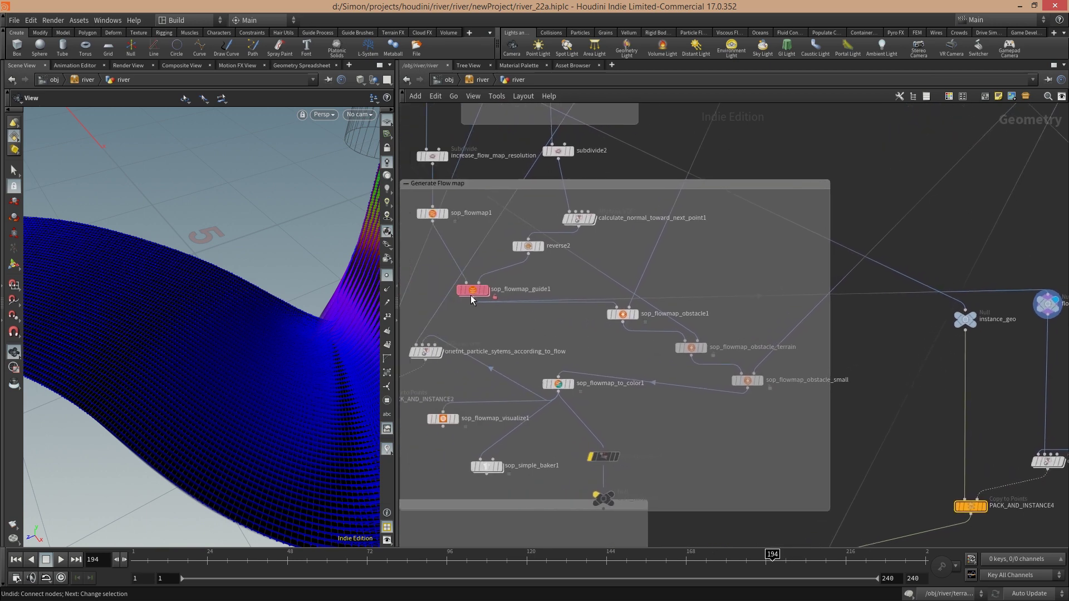
{"action": "left_click", "coordinate": [476, 291]}
{"action": "scroll", "coordinate": [513, 284], "scroll_direction": "up", "scroll_amount": 1}
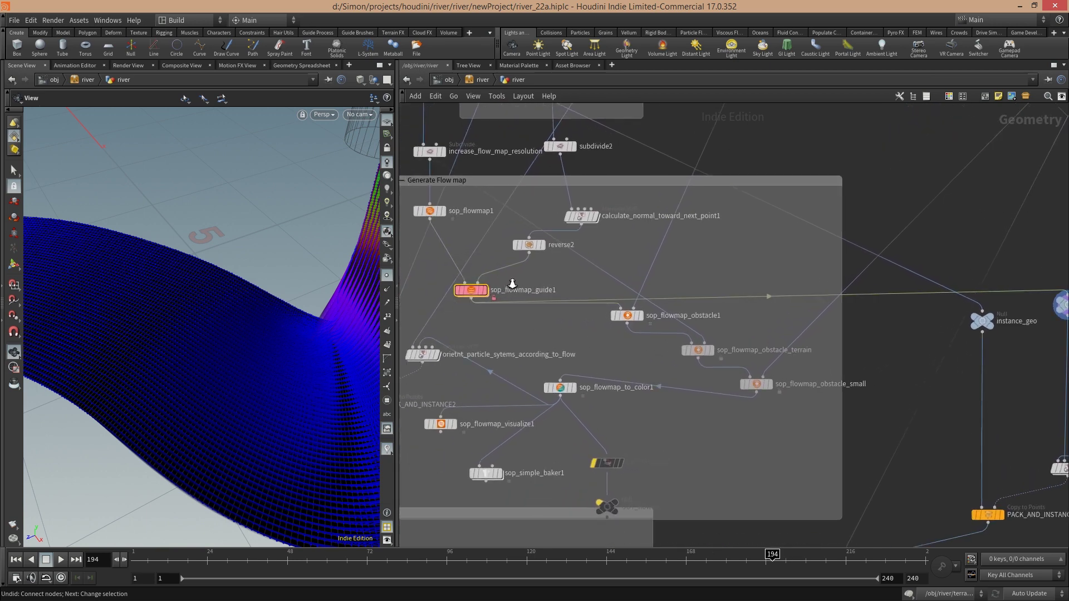
{"action": "scroll", "coordinate": [513, 284], "scroll_direction": "up", "scroll_amount": 1}
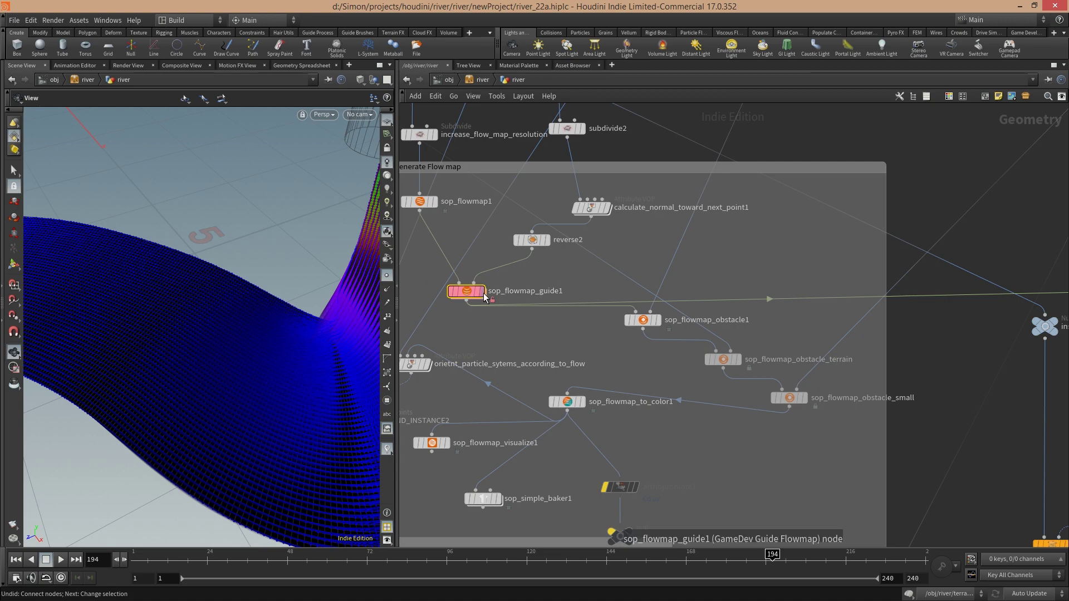
{"action": "left_click_drag", "start_coordinate": [335, 335], "coordinate": [303, 191]}
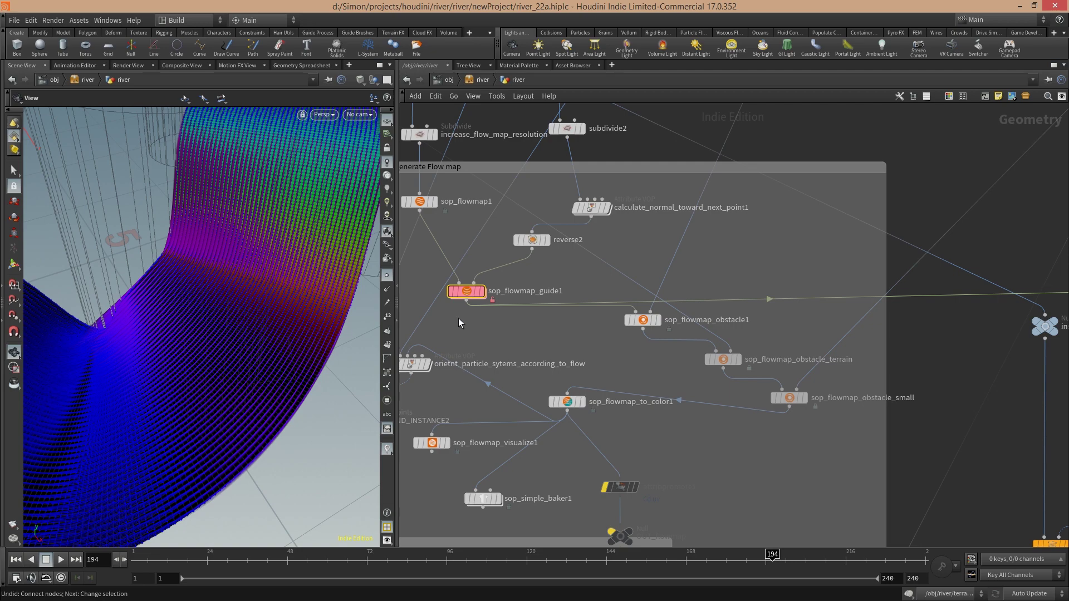
- Display the river_geo null and examine the river mesh around its bend
{"action": "middle_click_drag", "start_coordinate": [814, 313], "coordinate": [484, 304]}
{"action": "mouse_move", "coordinate": [727, 296]}
{"action": "middle_mouse_down"}
{"action": "mouse_move", "coordinate": [489, 295]}
{"action": "mouse_move", "coordinate": [420, 280]}
{"action": "middle_mouse_up"}
{"action": "left_click", "coordinate": [678, 284]}
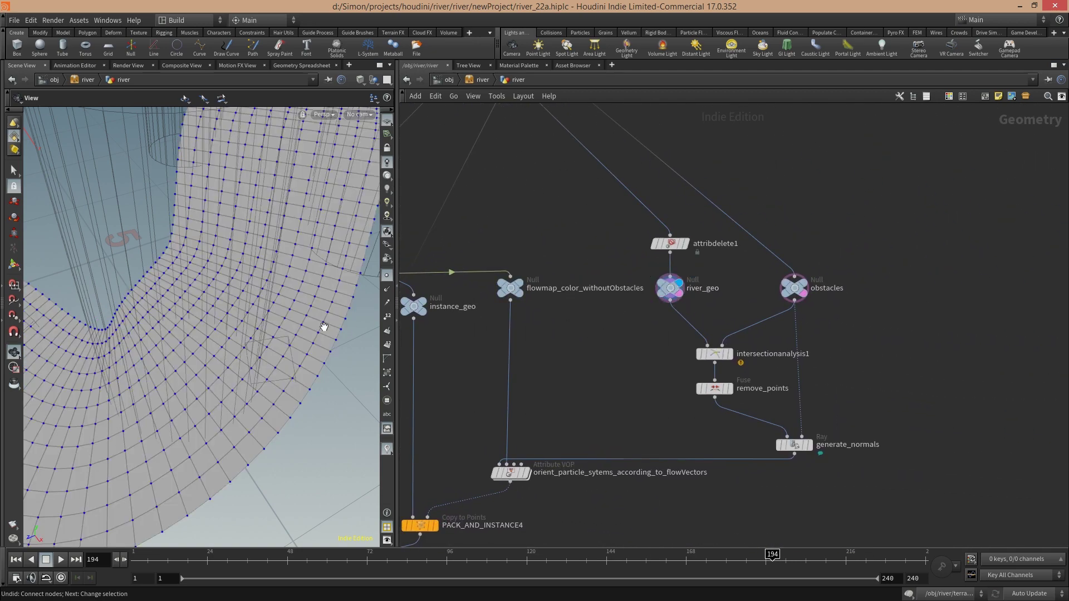
{"action": "right_click_drag", "start_coordinate": [263, 321], "coordinate": [269, 287]}
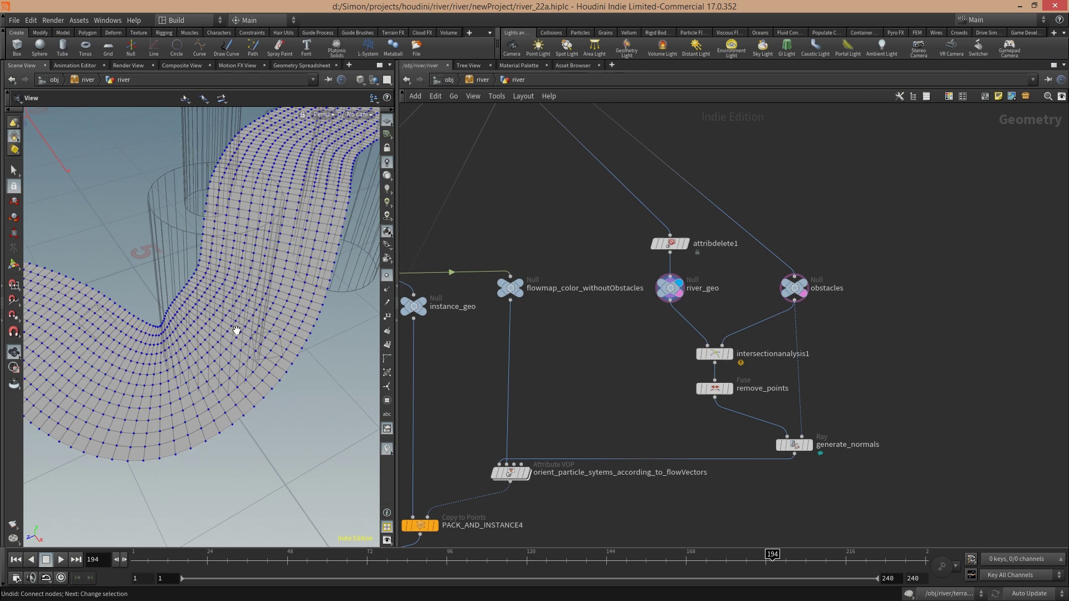
{"action": "left_click_drag", "start_coordinate": [281, 341], "coordinate": [258, 391]}
{"action": "middle_click_drag", "start_coordinate": [248, 397], "coordinate": [273, 384]}
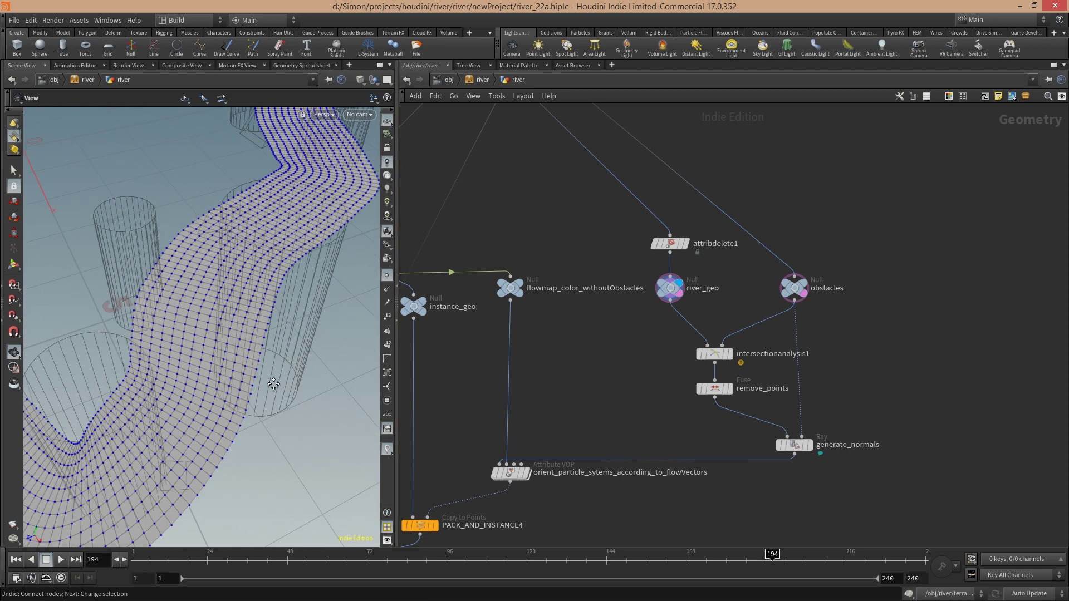
- Display the obstacles null and examine the cylinders and boxes standing on the river
{"action": "left_click", "coordinate": [809, 291]}
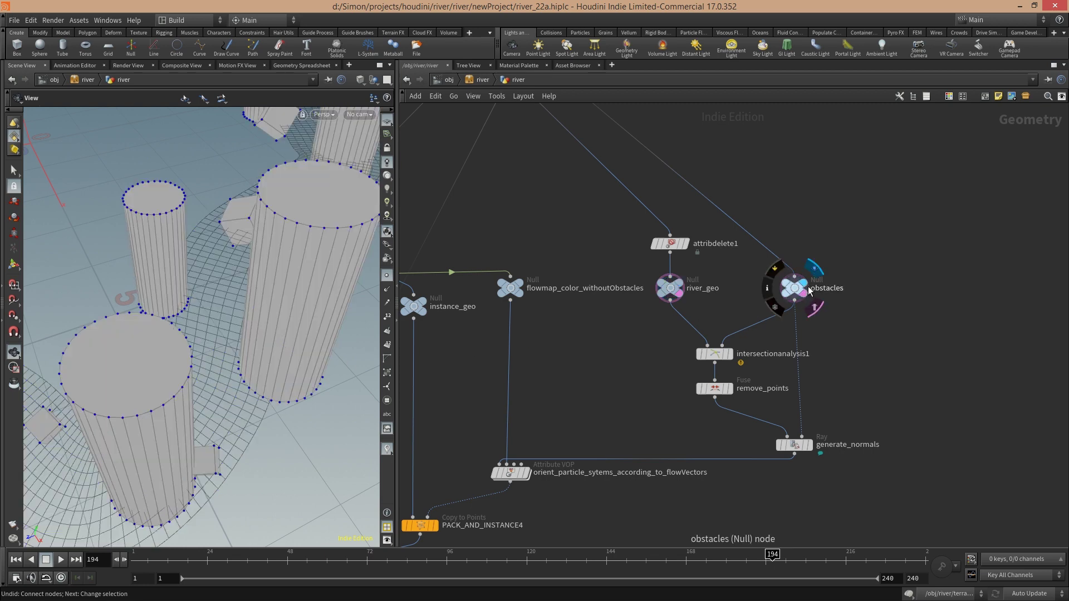
{"action": "left_click_drag", "start_coordinate": [272, 397], "coordinate": [281, 351]}
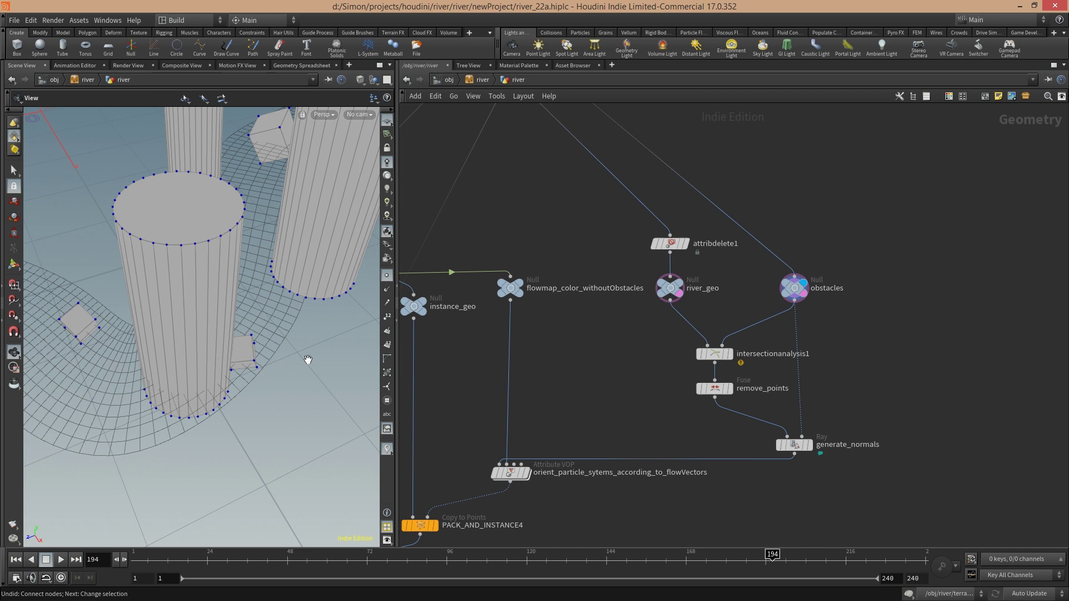
{"action": "middle_click_drag", "start_coordinate": [580, 377], "coordinate": [635, 349]}
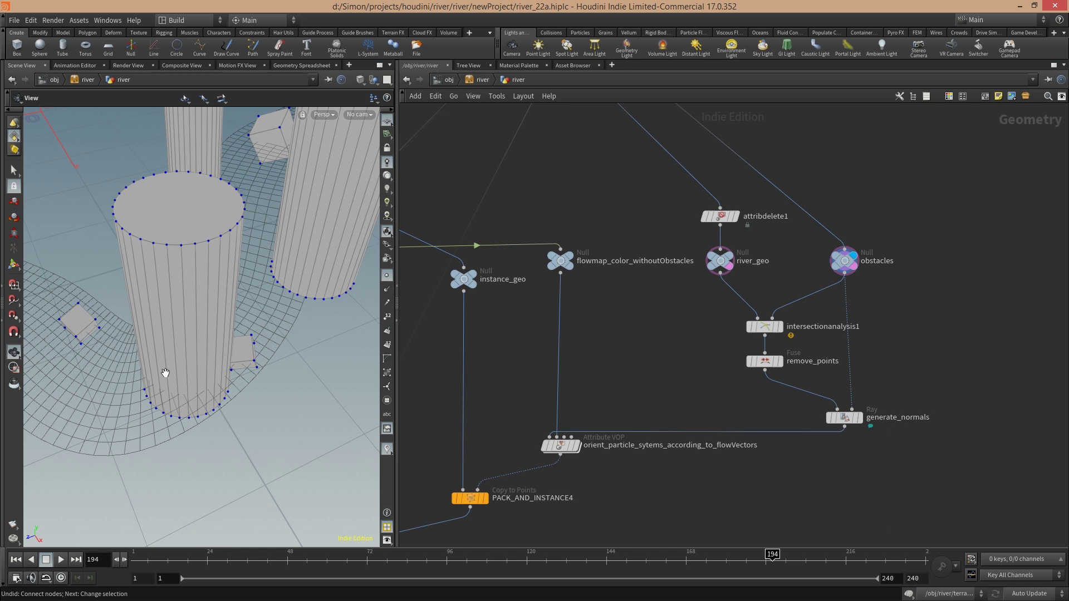
- Show the parameters of the intersectionanalysis1 node and display its result in the viewport
{"action": "middle_click_drag", "start_coordinate": [746, 344], "coordinate": [594, 332]}
{"action": "scroll", "coordinate": [577, 334], "scroll_direction": "up", "scroll_amount": 4}
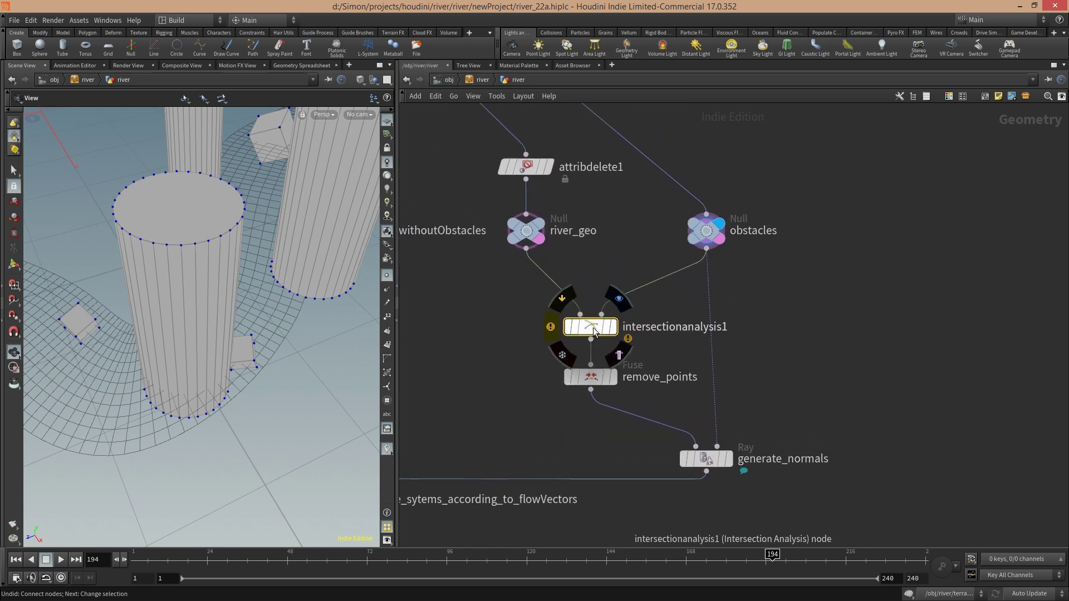
{"action": "key", "text": "p"}
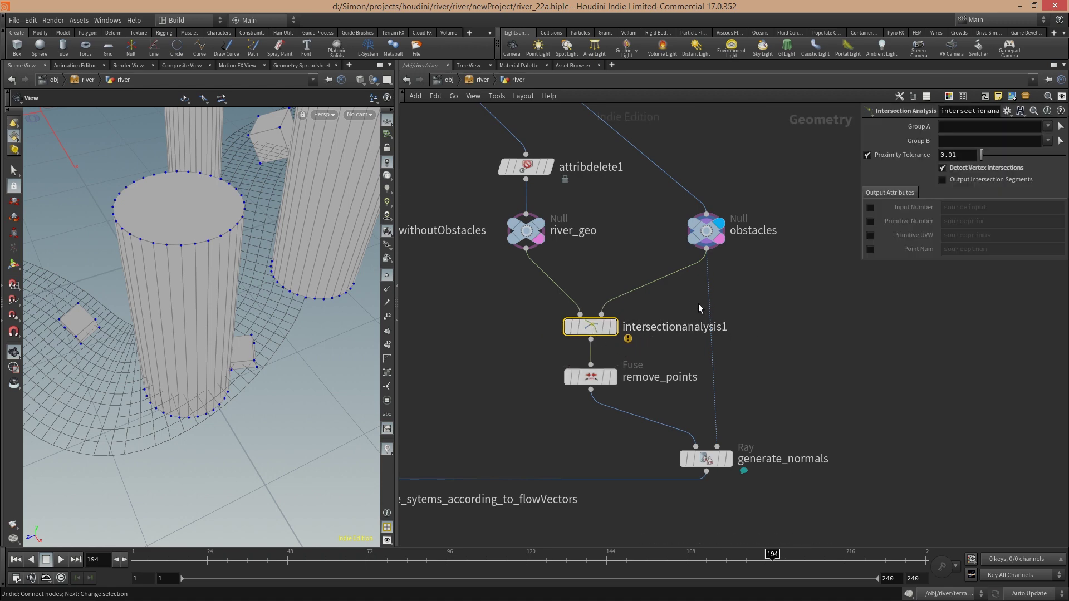
{"action": "left_click", "coordinate": [612, 327]}
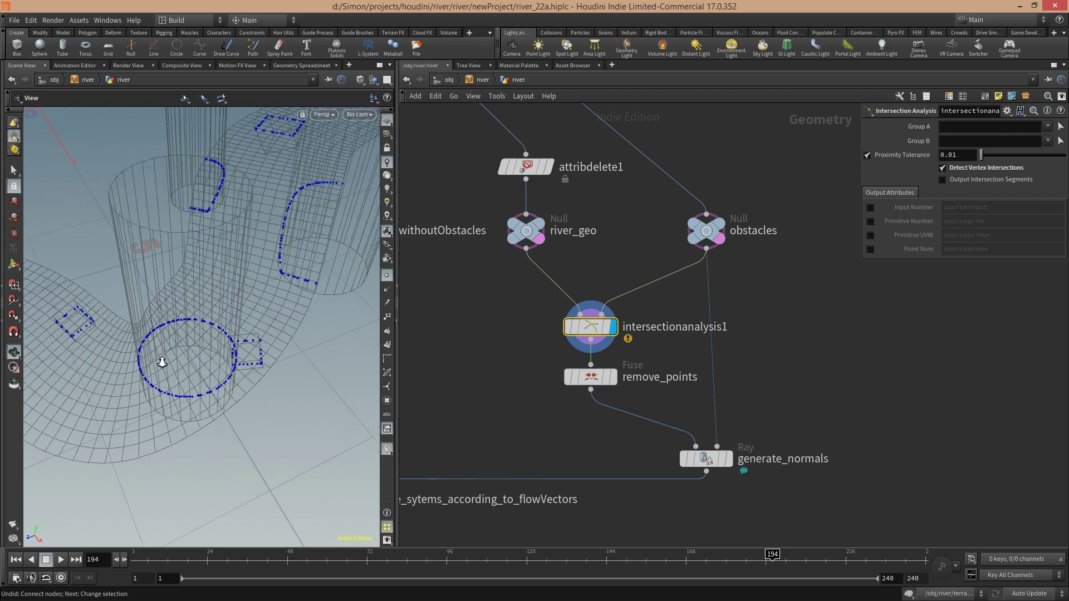
- Examine the intersection points where the obstacles cut through the river surface, at several obstacles along the bend
{"action": "right_click_drag", "start_coordinate": [162, 362], "coordinate": [284, 406]}
{"action": "middle_click_drag", "start_coordinate": [284, 405], "coordinate": [247, 400]}
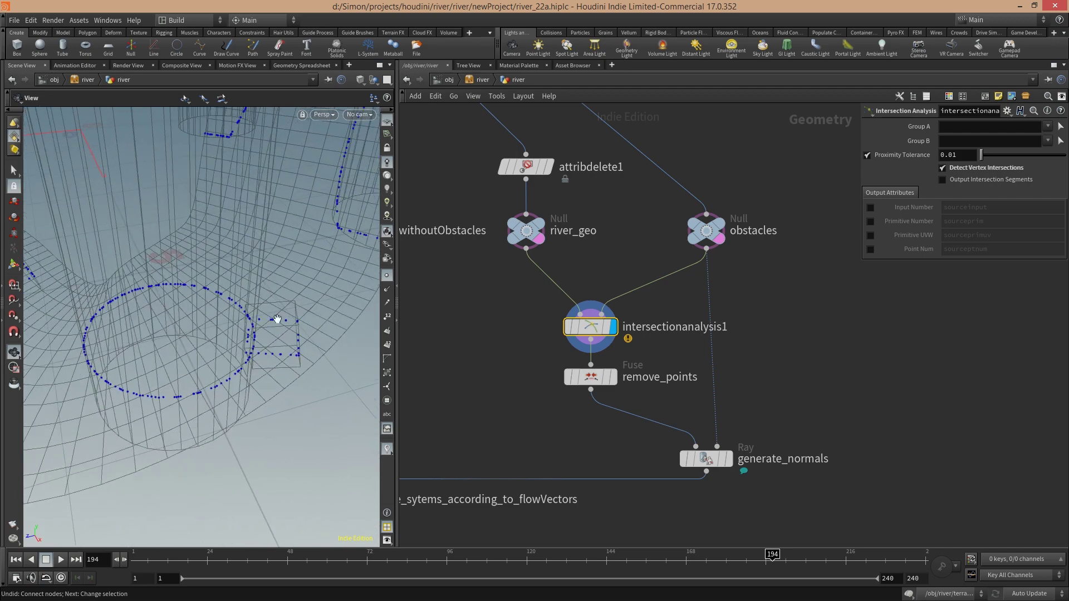
{"action": "left_click_drag", "start_coordinate": [278, 319], "coordinate": [329, 233]}
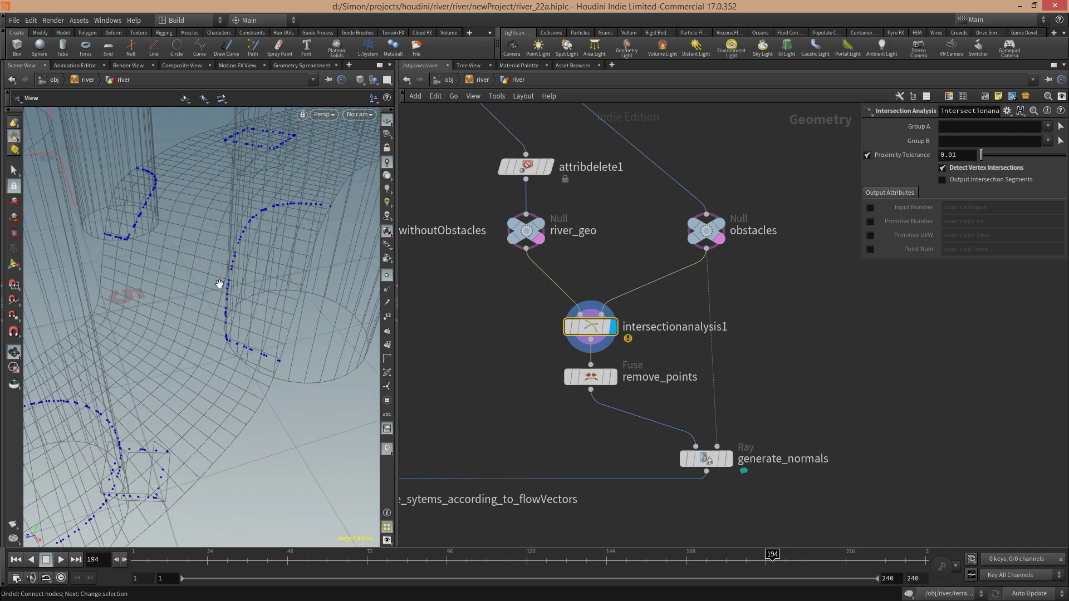
{"action": "left_click_drag", "start_coordinate": [277, 352], "coordinate": [244, 301]}
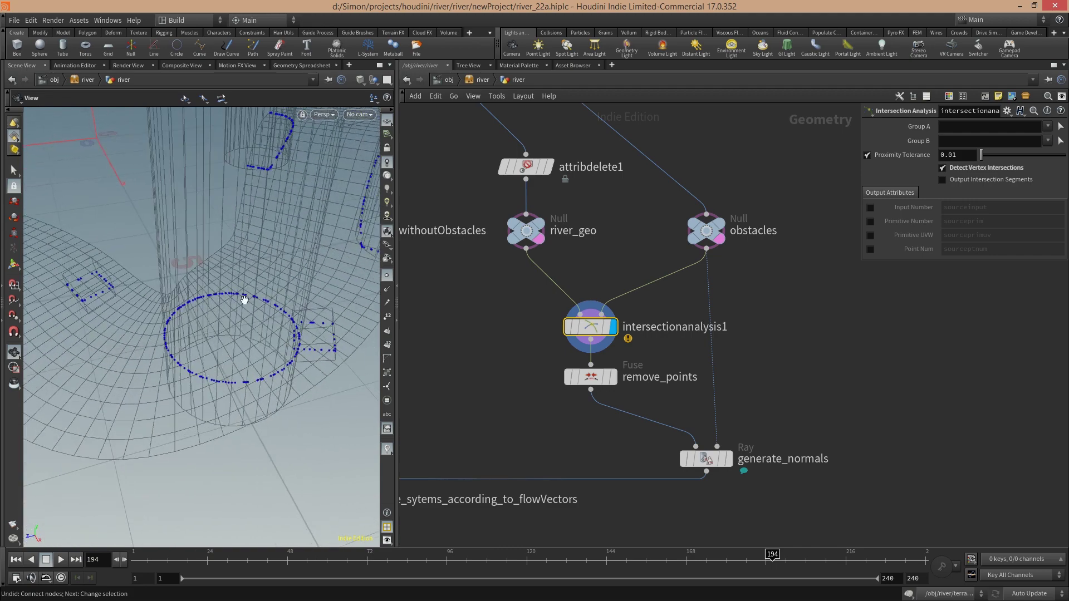
{"action": "left_click_drag", "start_coordinate": [227, 362], "coordinate": [174, 324]}
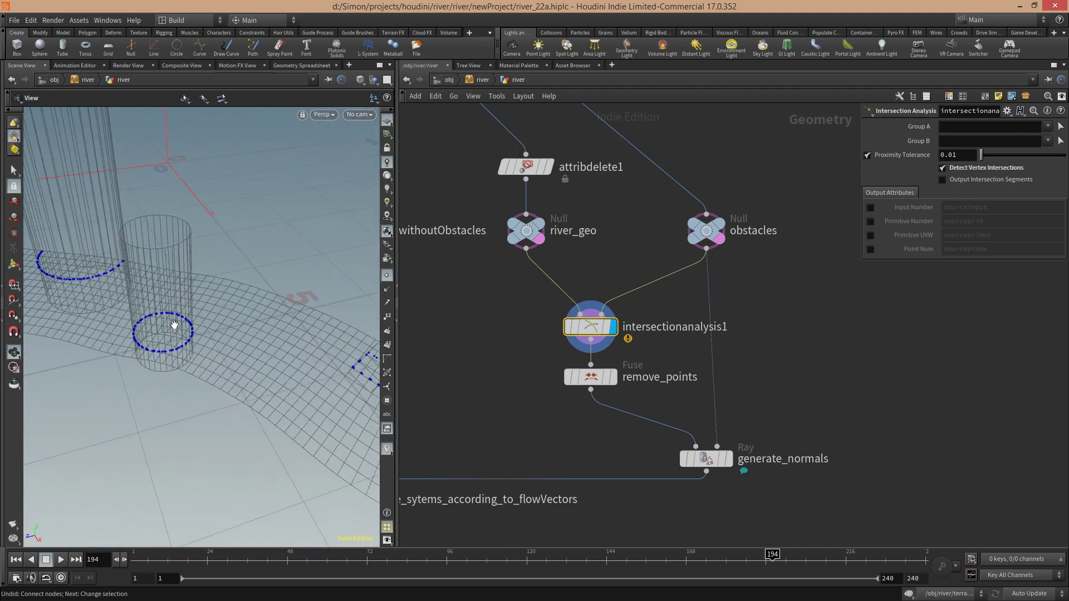
{"action": "left_click_drag", "start_coordinate": [200, 358], "coordinate": [216, 362]}
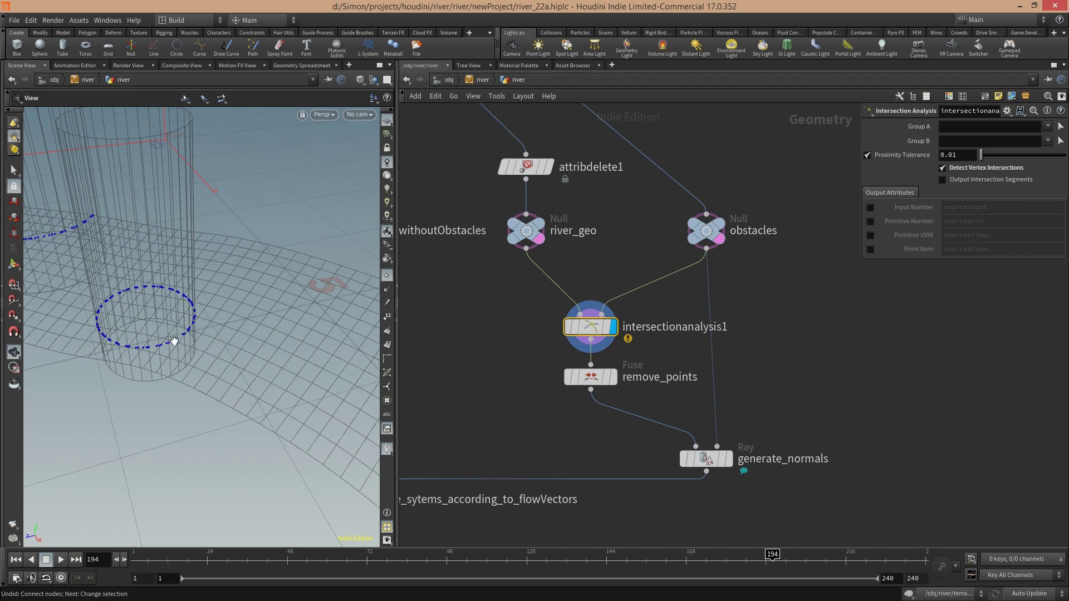
{"action": "scroll", "coordinate": [235, 346], "scroll_direction": "down", "scroll_amount": 3}
{"action": "middle_click_drag", "start_coordinate": [236, 358], "coordinate": [174, 355]}
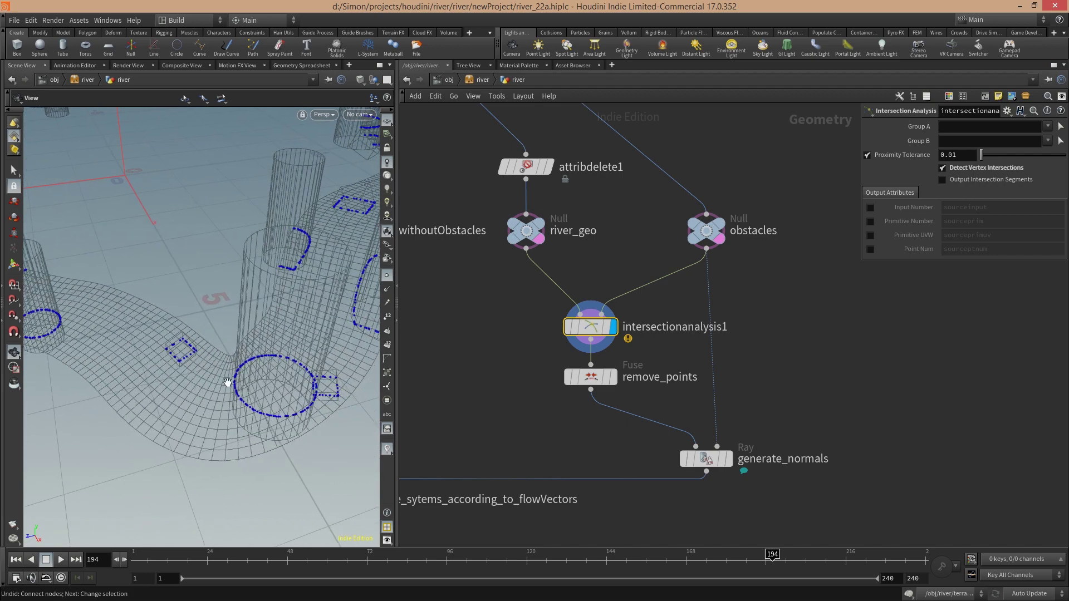
{"action": "scroll", "coordinate": [258, 395], "scroll_direction": "up", "scroll_amount": 2}
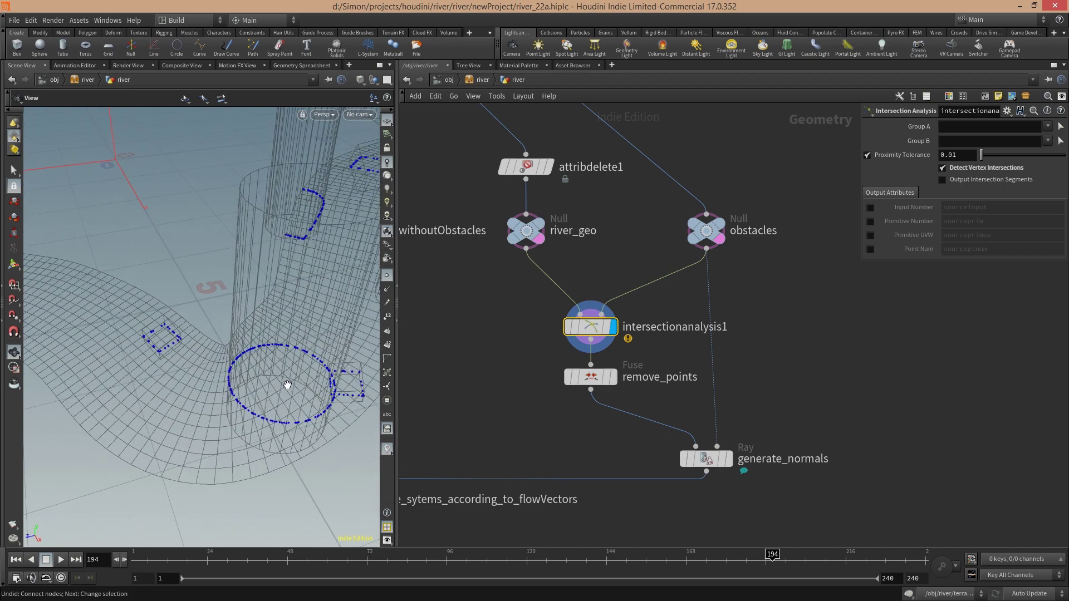
{"action": "middle_click_drag", "start_coordinate": [287, 384], "coordinate": [261, 380]}
- Show the parameters of the remove_points Fuse node and display its result in the viewport
{"action": "left_click", "coordinate": [592, 379]}
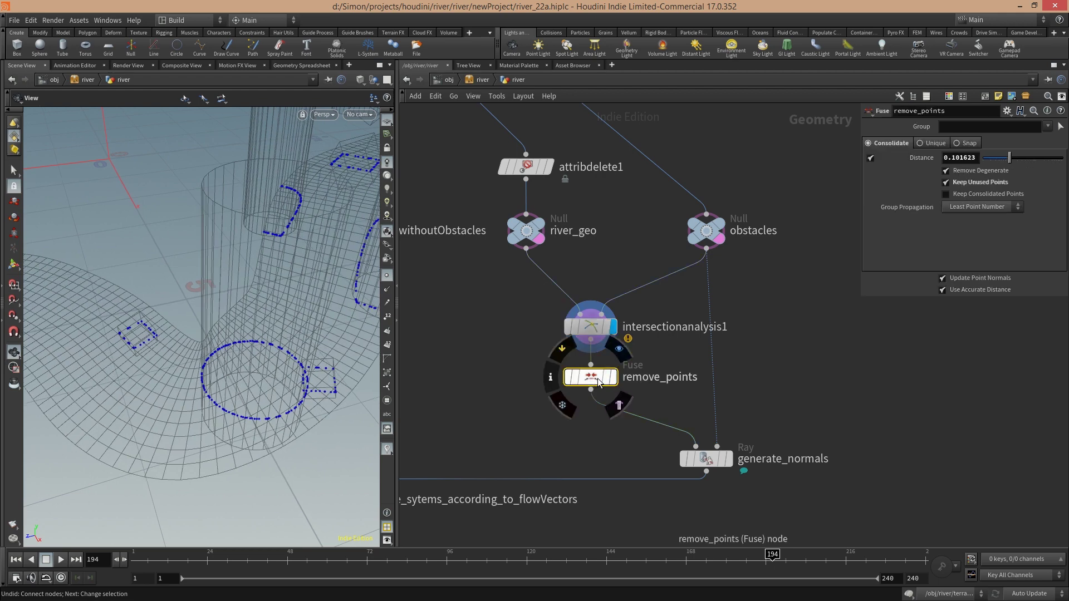
{"action": "left_click", "coordinate": [611, 380]}
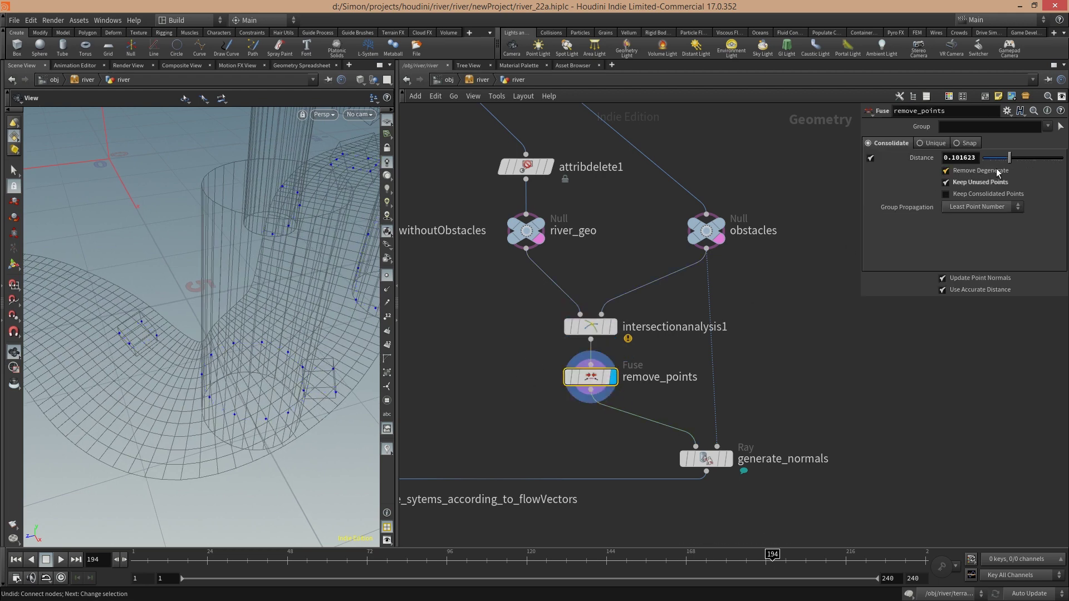
- Try a Fuse distance of 0.0469168 on the remove_points node, inspect the points around the obstacles, and restore the distance to 0.101623
{"action": "mouse_move", "coordinate": [1010, 162]}
{"action": "left_mouse_down"}
{"action": "mouse_move", "coordinate": [989, 162]}
{"action": "mouse_move", "coordinate": [1020, 163]}
{"action": "mouse_move", "coordinate": [1003, 164]}
{"action": "left_mouse_up"}
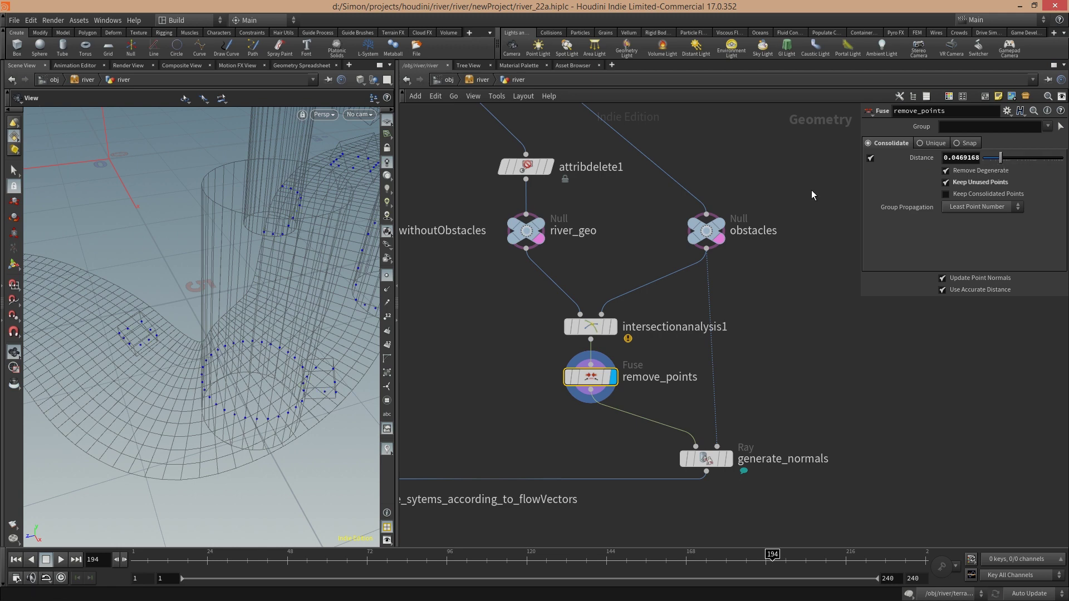
{"action": "scroll", "coordinate": [312, 368], "scroll_direction": "down", "scroll_amount": 2}
{"action": "middle_click_drag", "start_coordinate": [319, 360], "coordinate": [267, 367]}
{"action": "left_click_drag", "start_coordinate": [267, 367], "coordinate": [270, 366]}
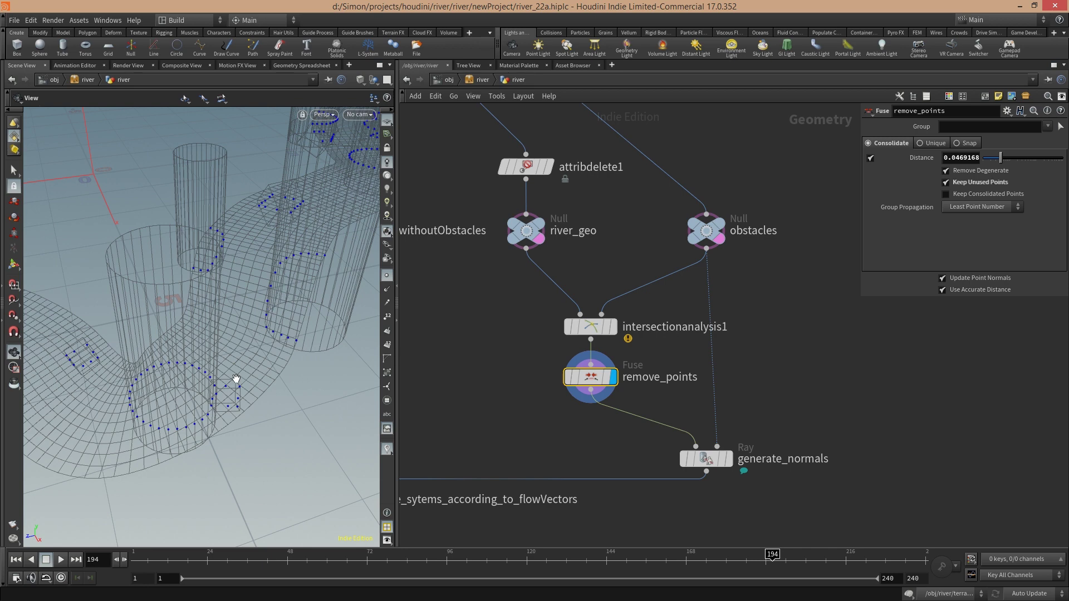
{"action": "left_click_drag", "start_coordinate": [238, 377], "coordinate": [206, 378]}
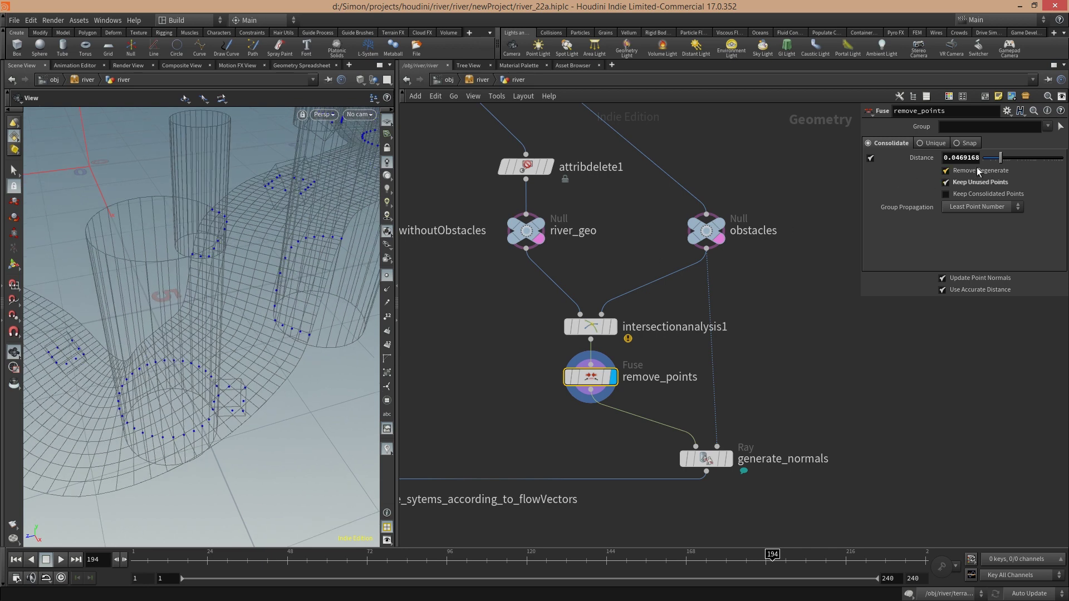
{"action": "left_click_drag", "start_coordinate": [1002, 159], "coordinate": [1010, 160]}
{"action": "middle_click_drag", "start_coordinate": [503, 395], "coordinate": [517, 411]}
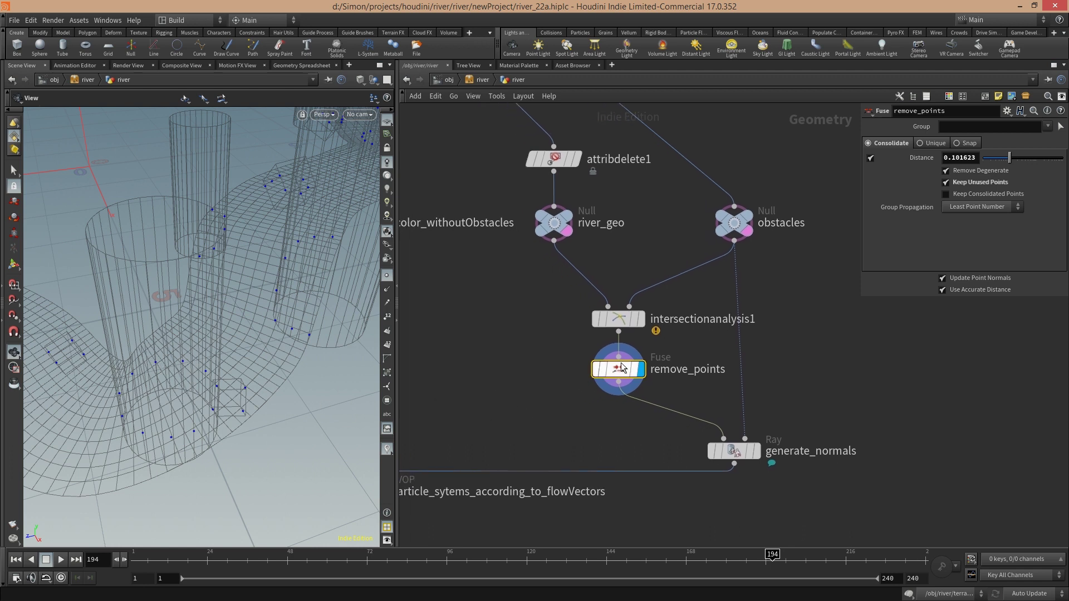
{"action": "mouse_move", "coordinate": [619, 374]}
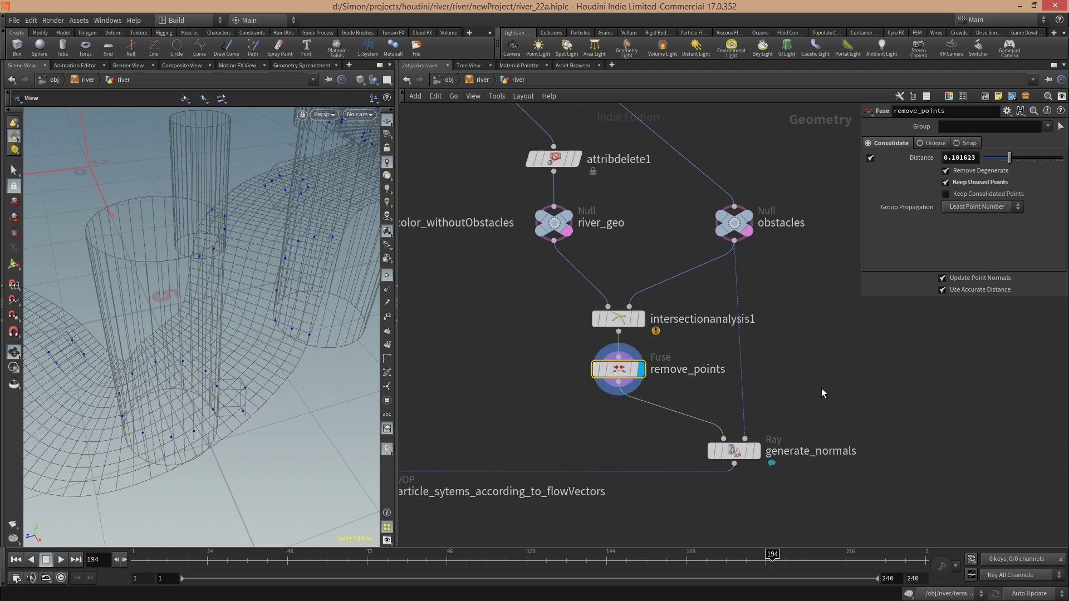
- Show the parameters of the generate_normals Ray node and read the comment attached to it
{"action": "middle_click_drag", "start_coordinate": [821, 388], "coordinate": [805, 296]}
{"action": "left_click", "coordinate": [716, 377]}
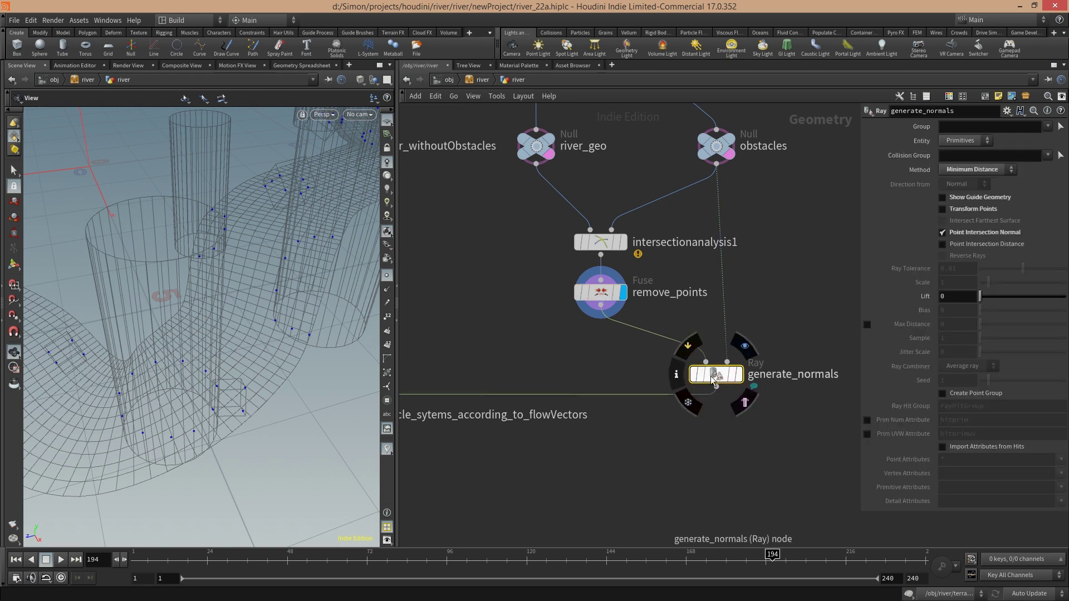
{"action": "right_click", "coordinate": [719, 377]}
{"action": "left_click", "coordinate": [741, 465]}
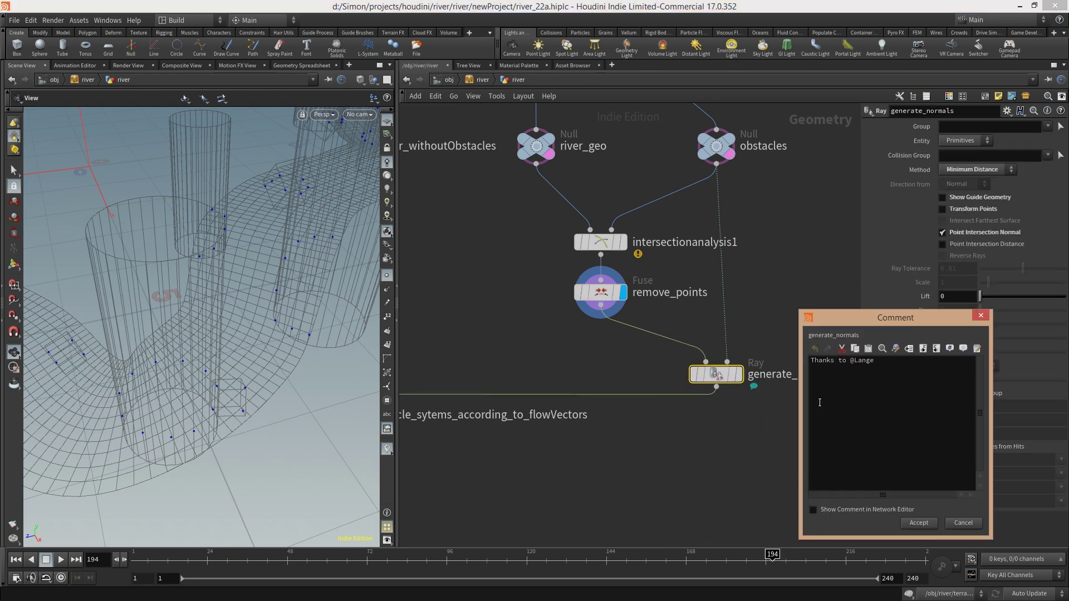
{"action": "left_click_drag", "start_coordinate": [880, 316], "coordinate": [849, 308]}
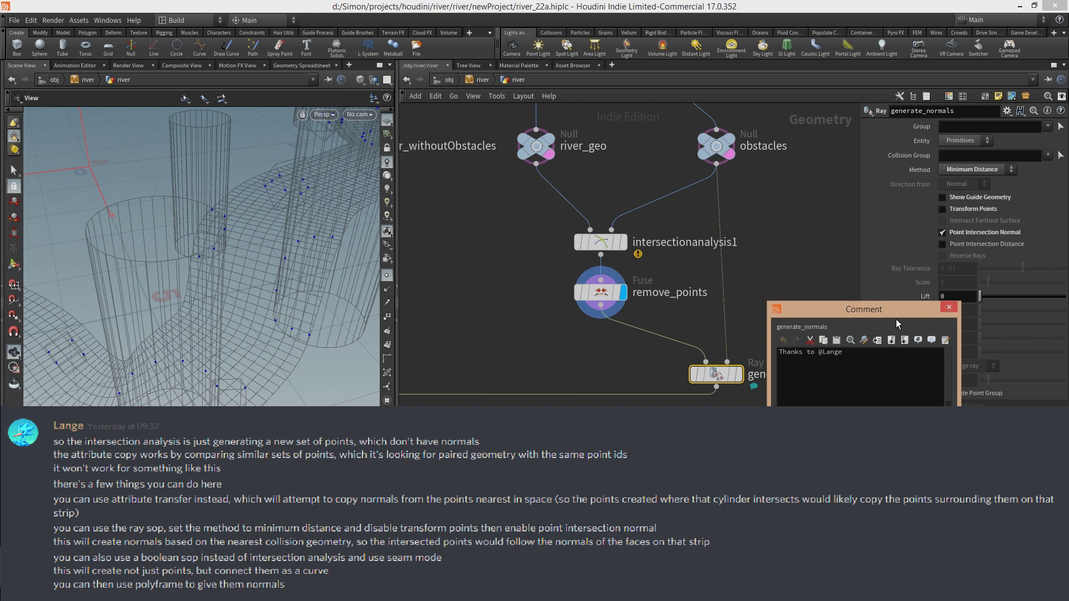
{"action": "left_click", "coordinate": [950, 308]}
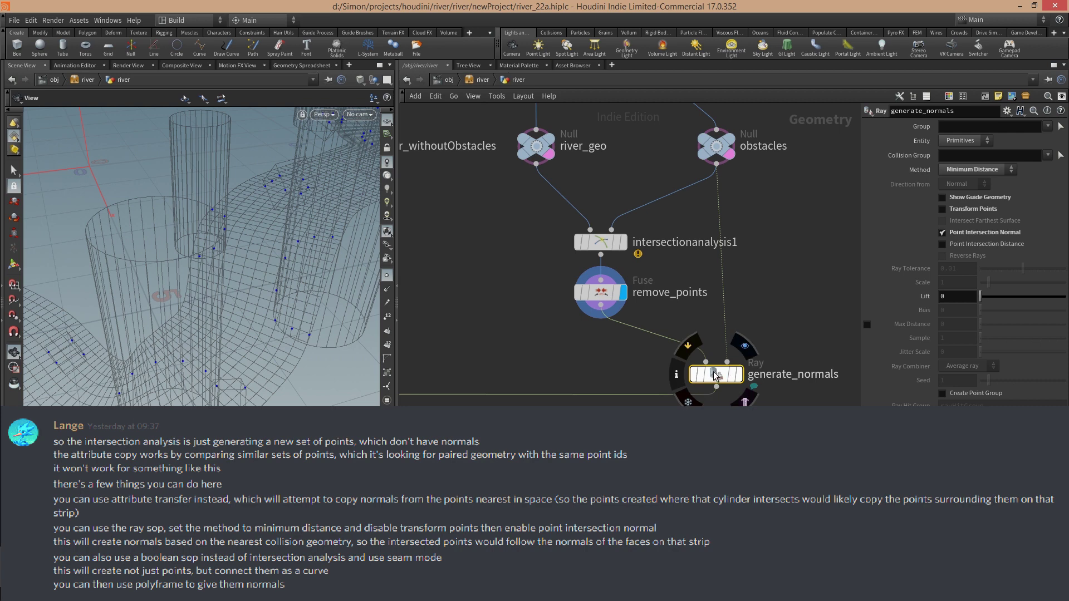
- Display the obstacles null with point normals shown and examine the normals around the cylinders and boxes
{"action": "left_click_drag", "start_coordinate": [249, 391], "coordinate": [264, 357]}
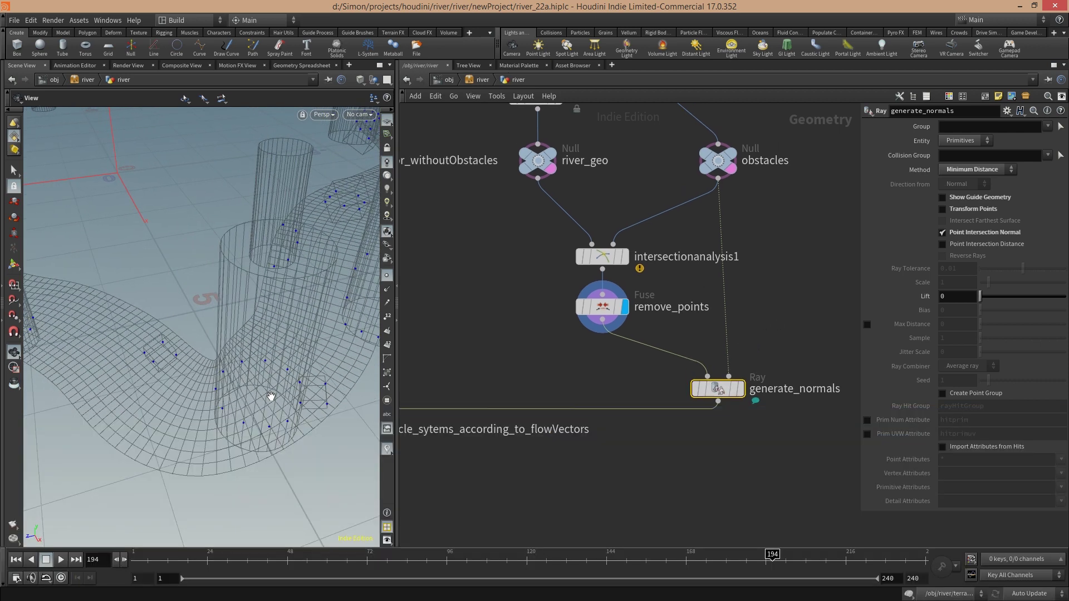
{"action": "middle_click_drag", "start_coordinate": [294, 385], "coordinate": [272, 388]}
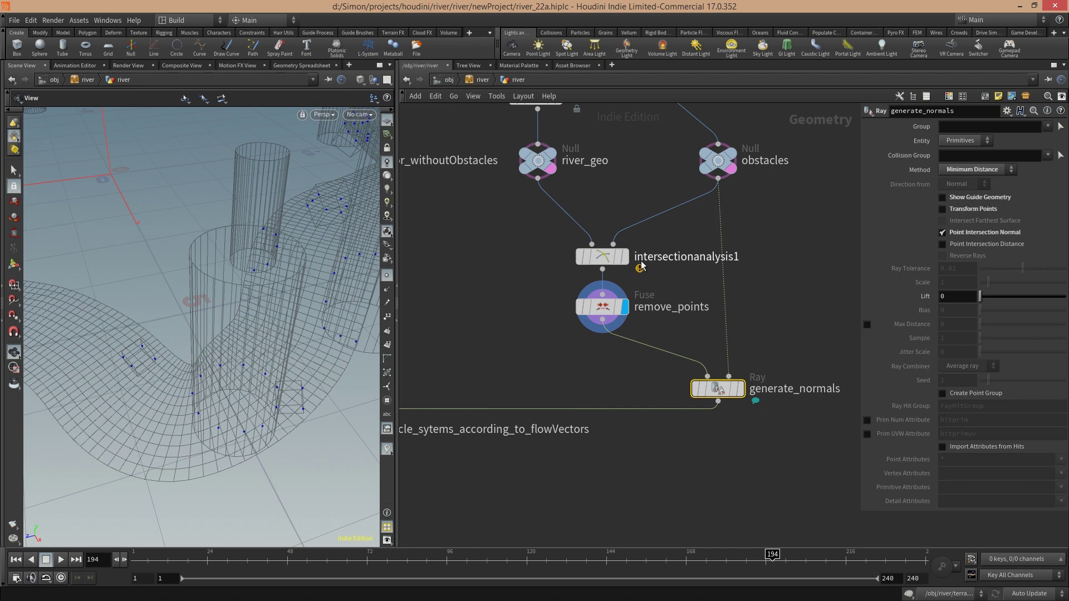
{"action": "left_click", "coordinate": [731, 154]}
{"action": "left_click", "coordinate": [387, 289]}
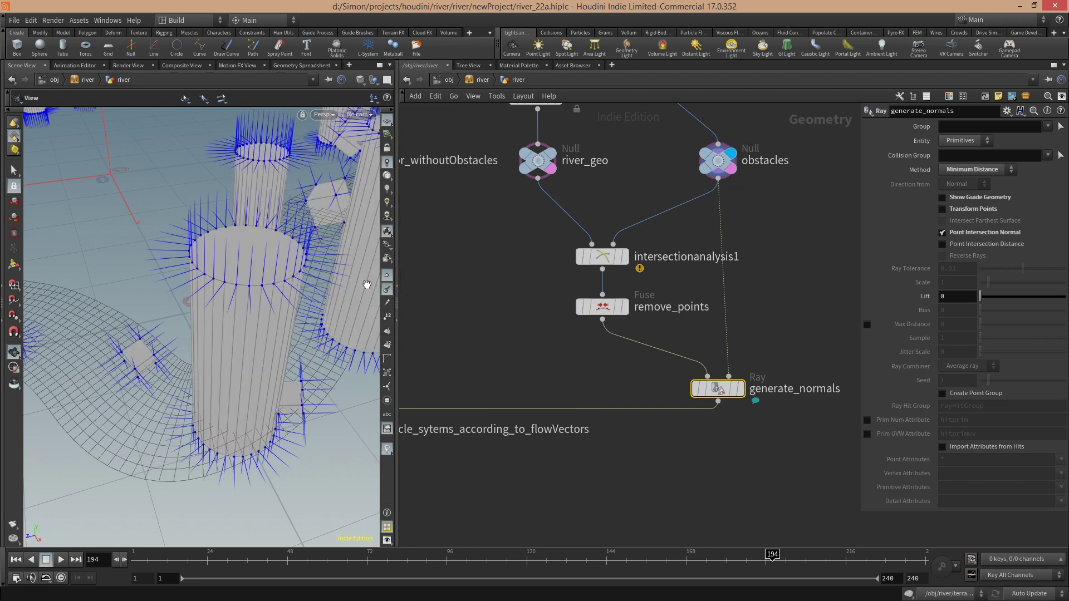
{"action": "left_click_drag", "start_coordinate": [277, 370], "coordinate": [143, 299]}
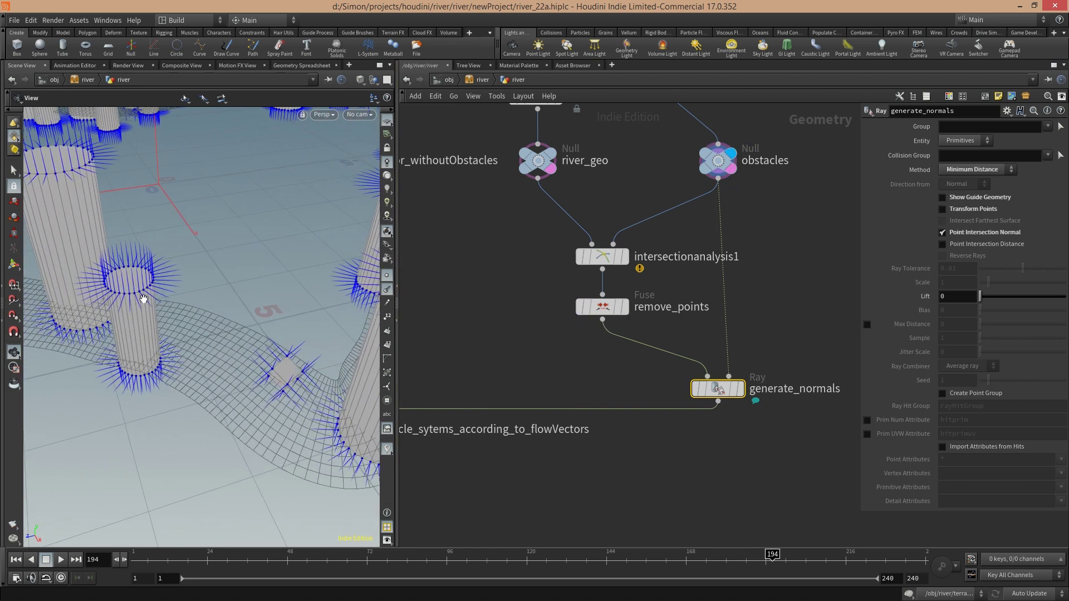
{"action": "mouse_move", "coordinate": [165, 346]}
{"action": "left_mouse_down"}
{"action": "mouse_move", "coordinate": [192, 348]}
{"action": "mouse_move", "coordinate": [178, 335]}
{"action": "left_mouse_up"}
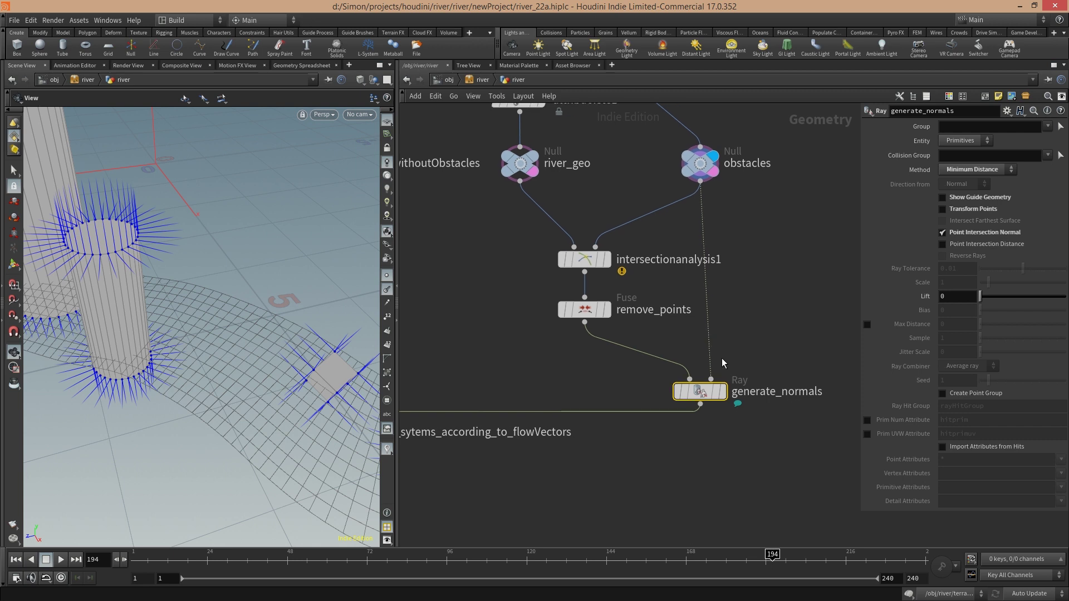
- Display the generate_normals result and examine the normals at the intersection points around a cylinder
{"action": "mouse_move", "coordinate": [726, 396]}
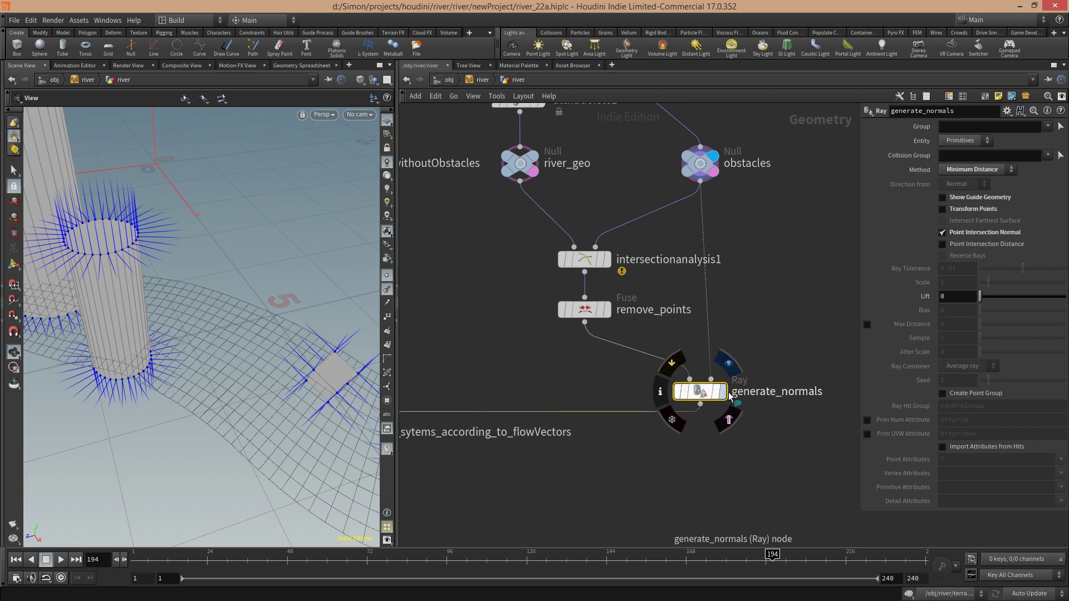
{"action": "left_click", "coordinate": [722, 391]}
{"action": "key", "text": "p"}
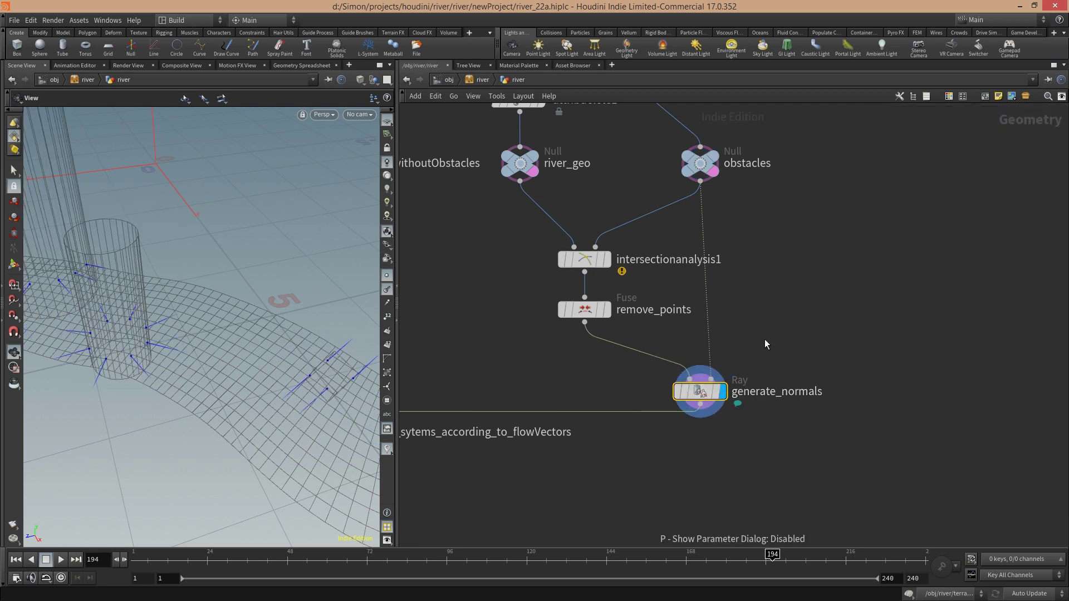
{"action": "key", "text": "p"}
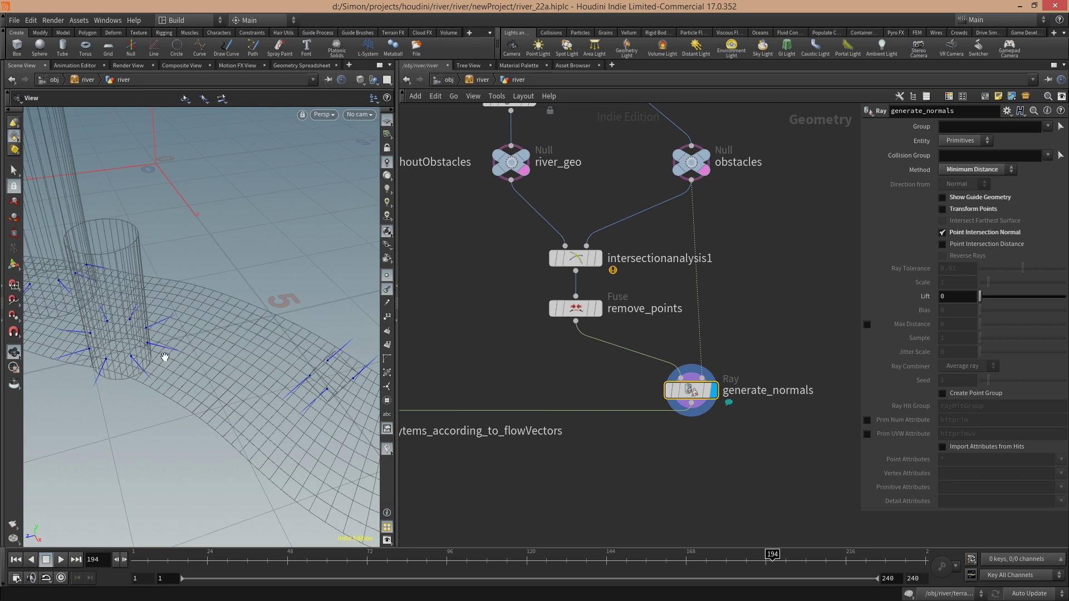
{"action": "left_click_drag", "start_coordinate": [256, 354], "coordinate": [249, 378]}
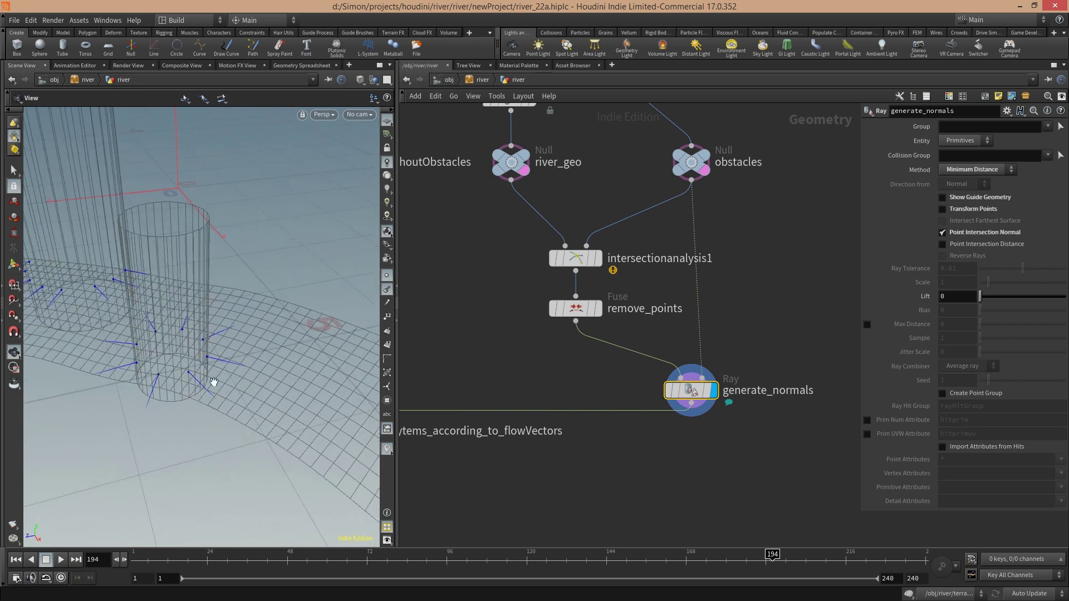
{"action": "middle_click_drag", "start_coordinate": [542, 367], "coordinate": [545, 371]}
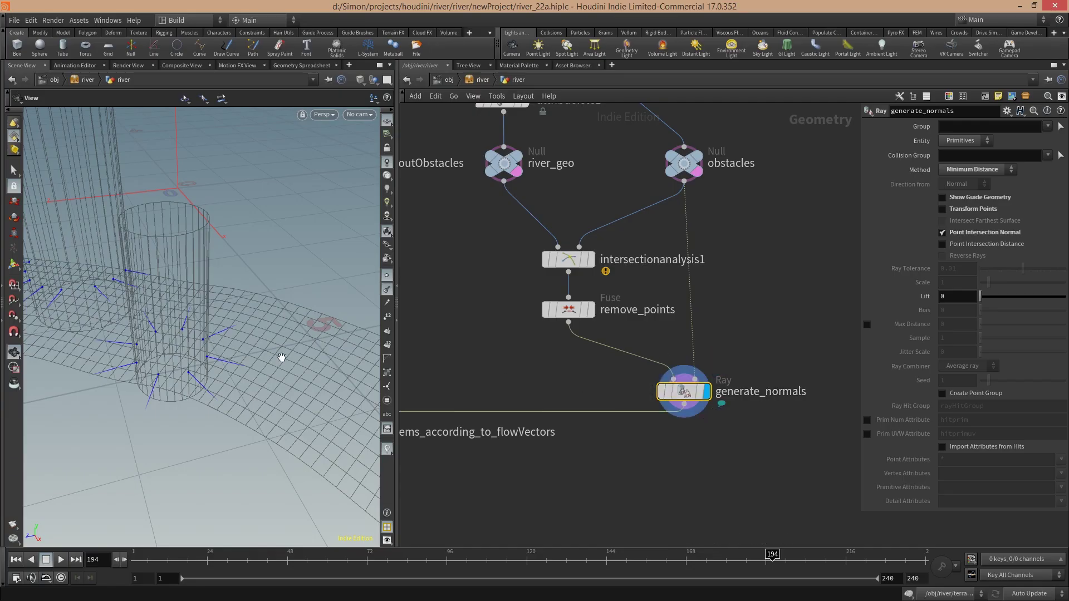
{"action": "left_click_drag", "start_coordinate": [282, 357], "coordinate": [229, 304]}
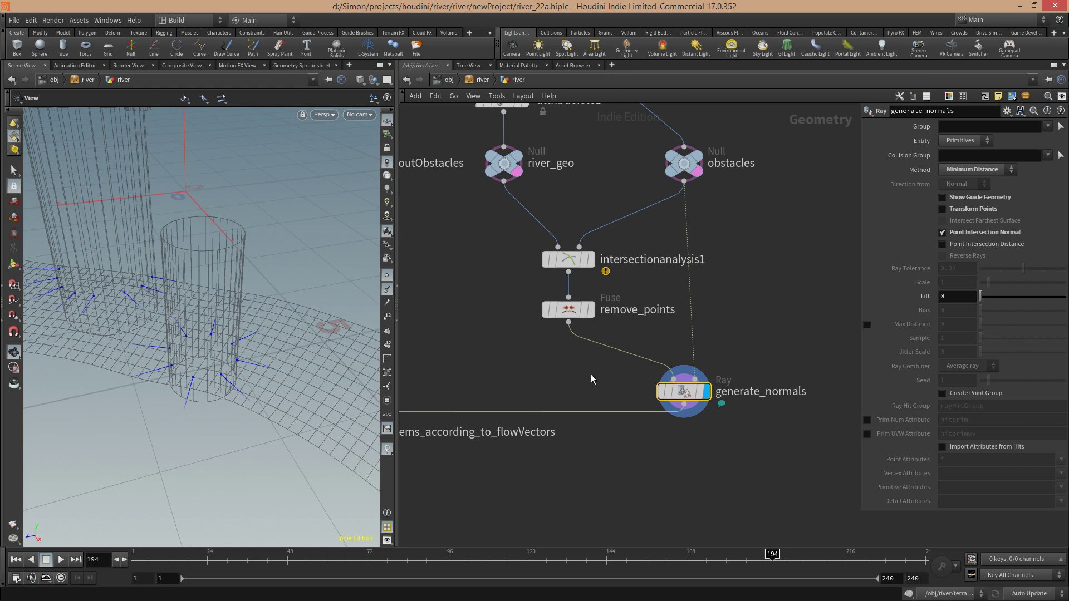
- Locate the orient_particle_sytems_according_to_flowVectors node and examine the intersection normals around the cylinder in relation to the river's flow direction
{"action": "middle_click_drag", "start_coordinate": [552, 363], "coordinate": [605, 362]}
{"action": "mouse_move", "coordinate": [513, 426]}
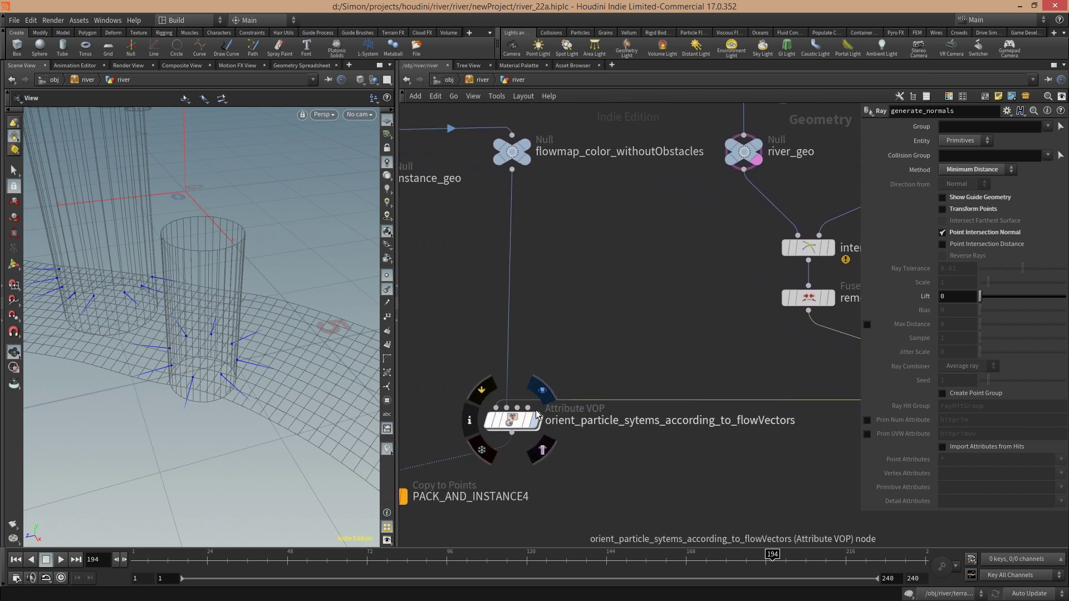
{"action": "scroll", "coordinate": [626, 341], "scroll_direction": "down", "scroll_amount": 2}
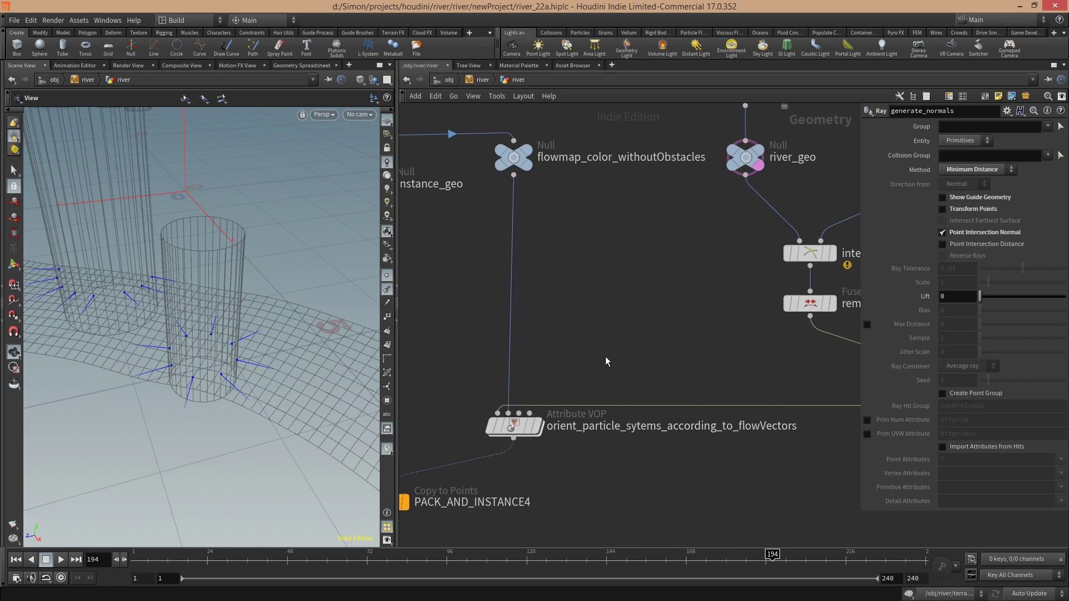
{"action": "left_click_drag", "start_coordinate": [283, 360], "coordinate": [255, 360]}
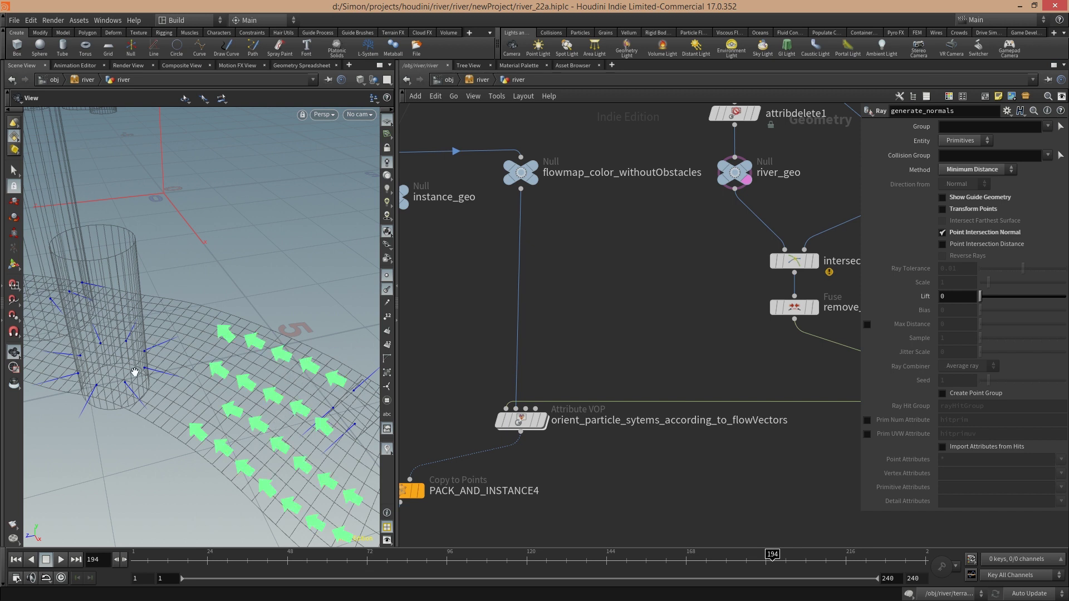
{"action": "middle_click_drag", "start_coordinate": [131, 365], "coordinate": [208, 361]}
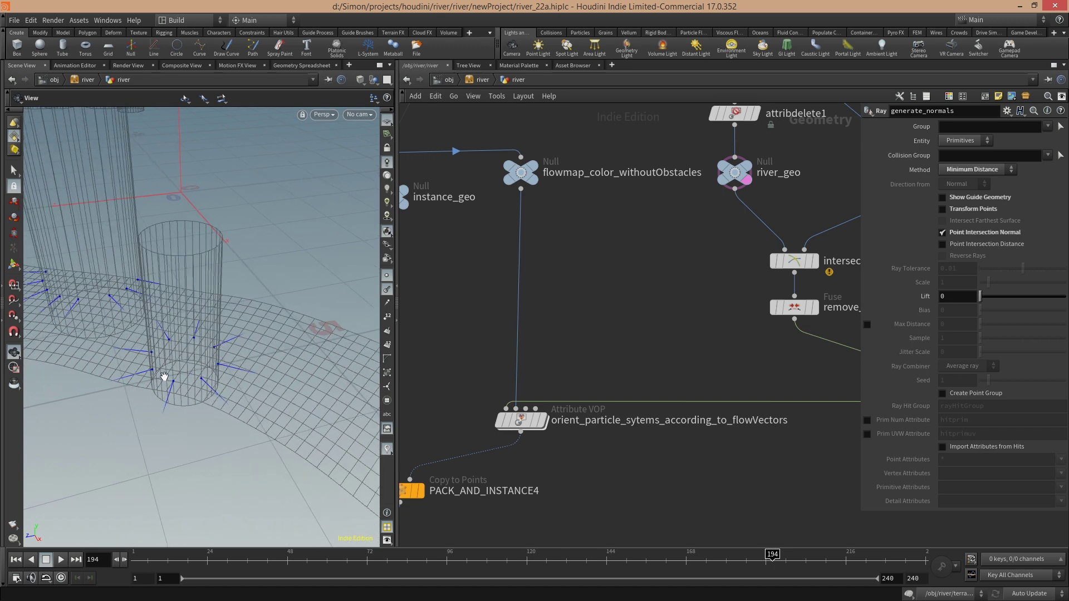
{"action": "left_click_drag", "start_coordinate": [265, 357], "coordinate": [264, 350]}
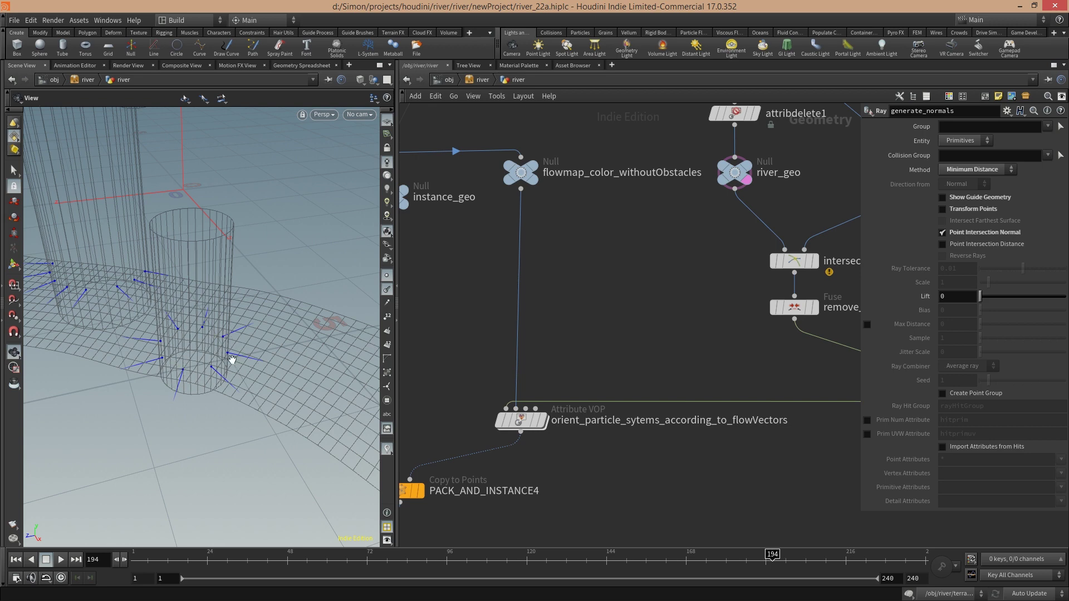
{"action": "right_click_drag", "start_coordinate": [213, 349], "coordinate": [224, 328]}
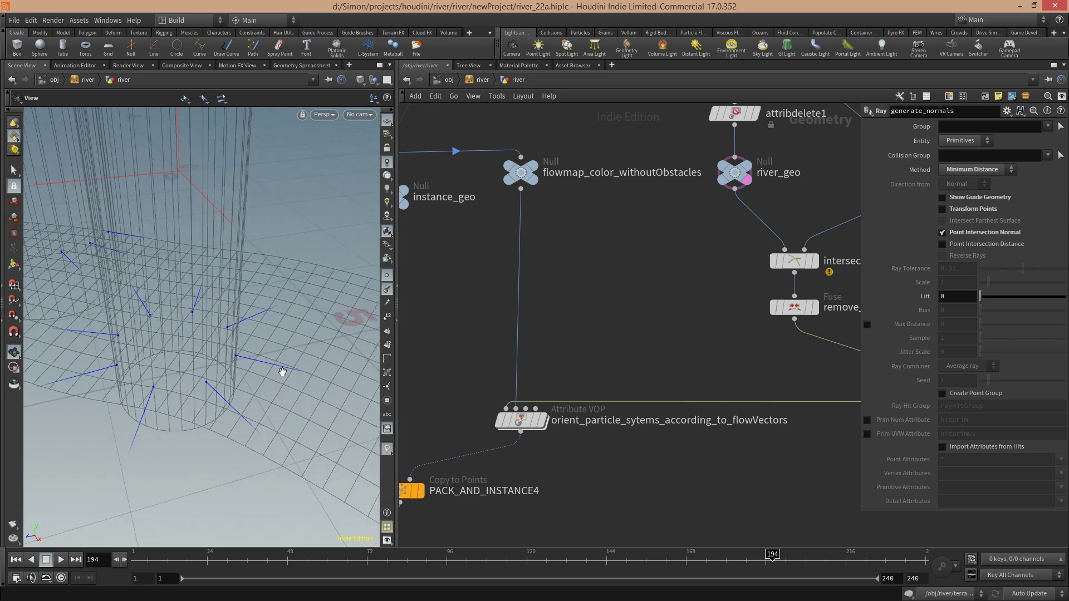
{"action": "scroll", "coordinate": [282, 373], "scroll_direction": "down", "scroll_amount": 5}
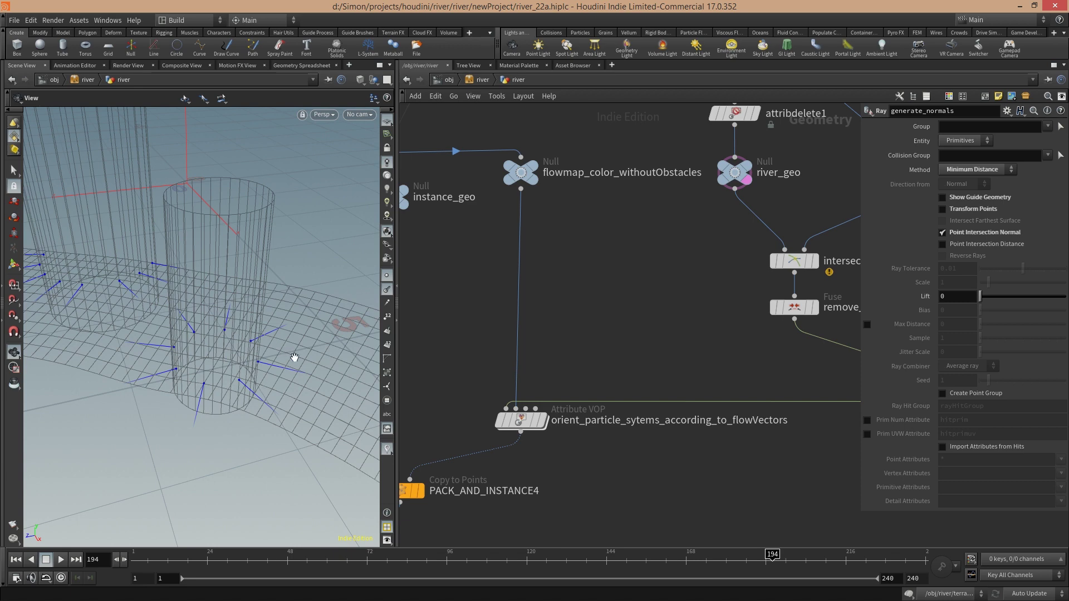
{"action": "left_click_drag", "start_coordinate": [241, 365], "coordinate": [210, 345]}
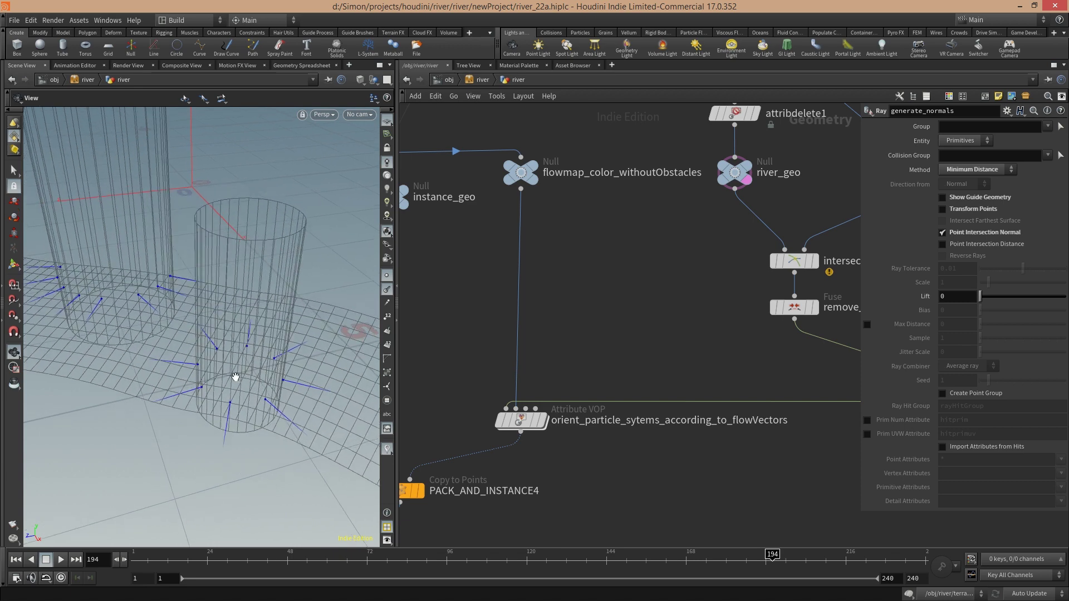
{"action": "left_click_drag", "start_coordinate": [287, 377], "coordinate": [251, 377]}
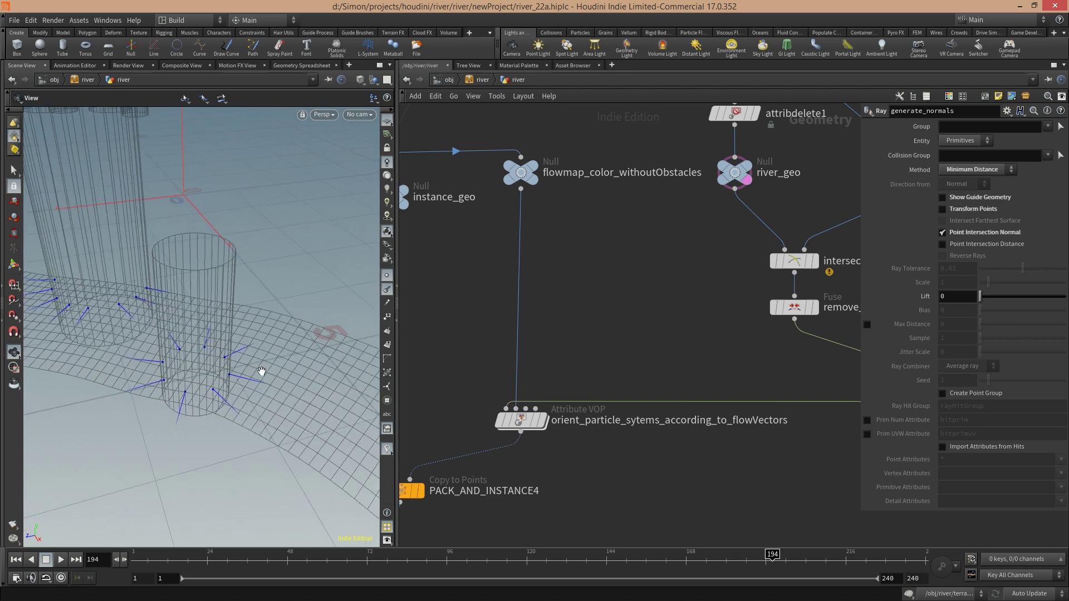
- Find the sop_flowmap_to_color1 node in the flow map network and display its result in the viewport
{"action": "scroll", "coordinate": [600, 328], "scroll_direction": "down", "scroll_amount": 3}
{"action": "middle_click_drag", "start_coordinate": [413, 319], "coordinate": [654, 348]}
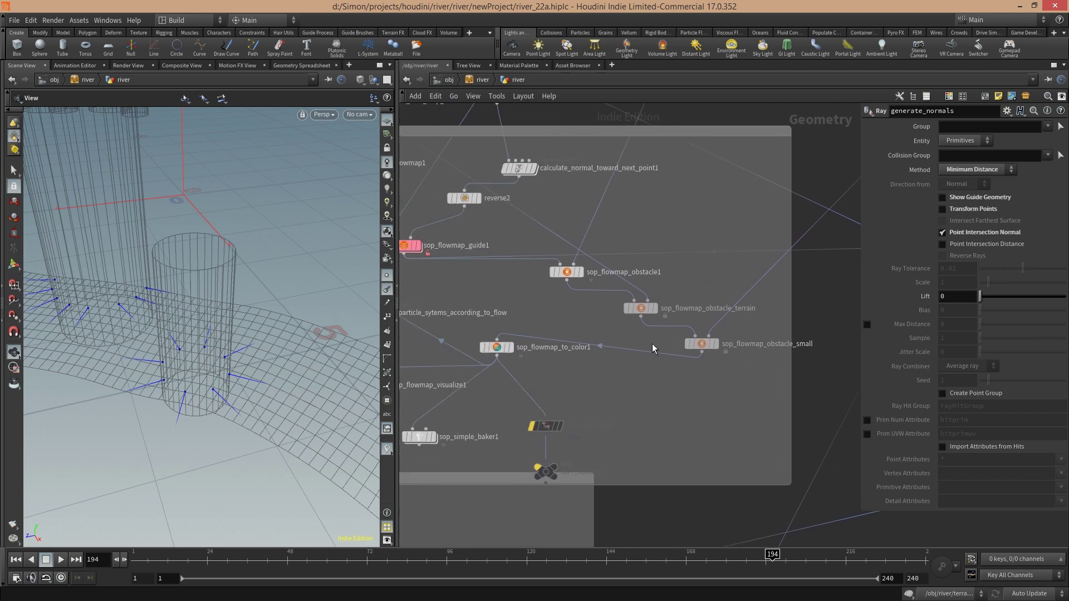
{"action": "scroll", "coordinate": [506, 313], "scroll_direction": "up", "scroll_amount": 4}
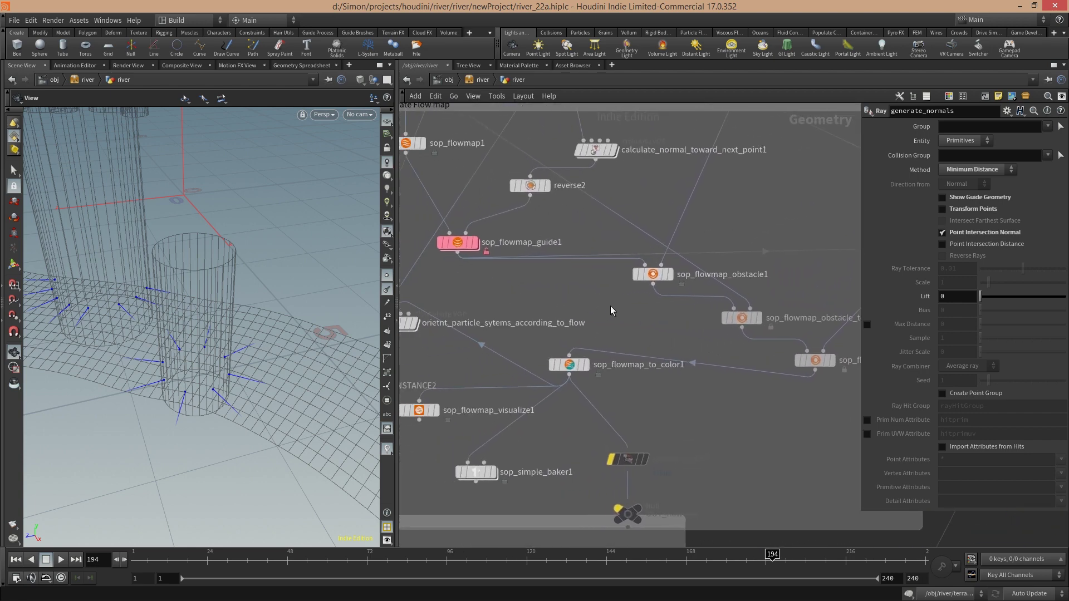
{"action": "mouse_move", "coordinate": [591, 378]}
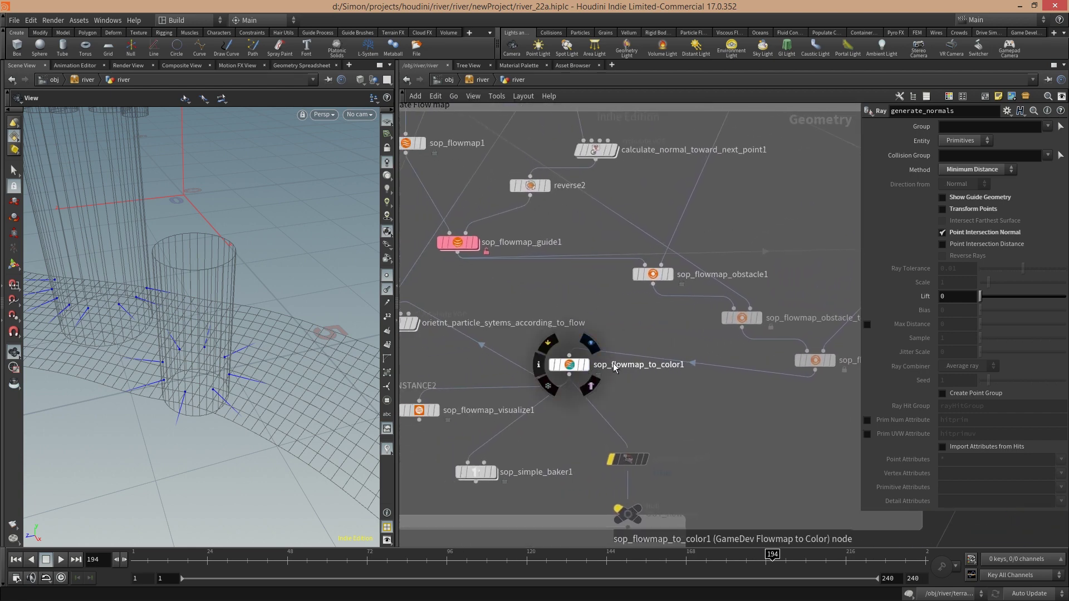
{"action": "left_click", "coordinate": [591, 342]}
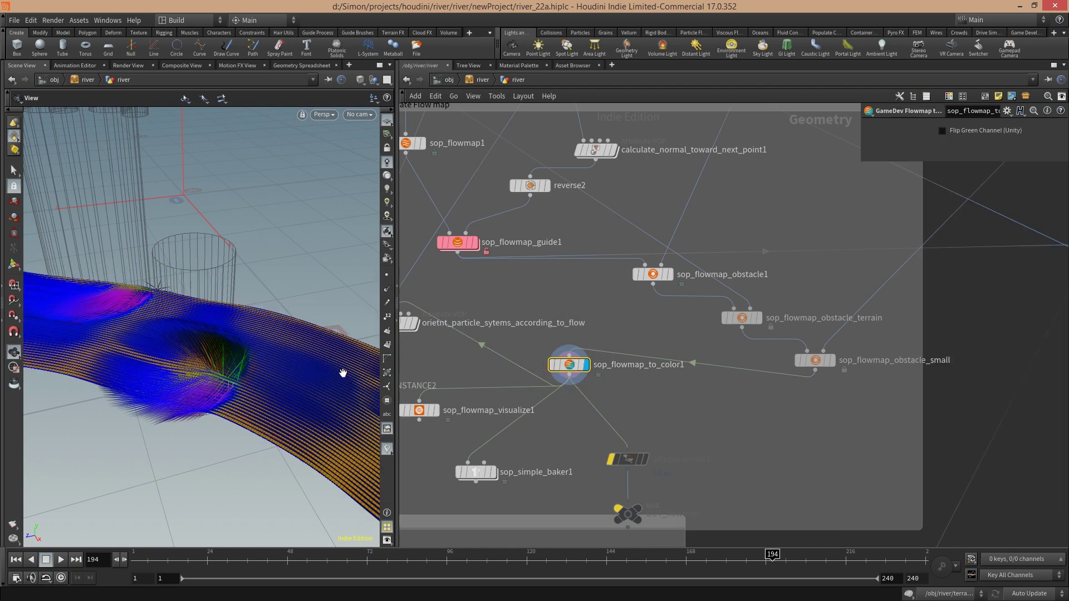
- Turn off flow vector visualization on sop_flowmap1 and examine the flow map colors on the river from sop_flowmap_to_color1
{"action": "left_click_drag", "start_coordinate": [343, 373], "coordinate": [277, 370]}
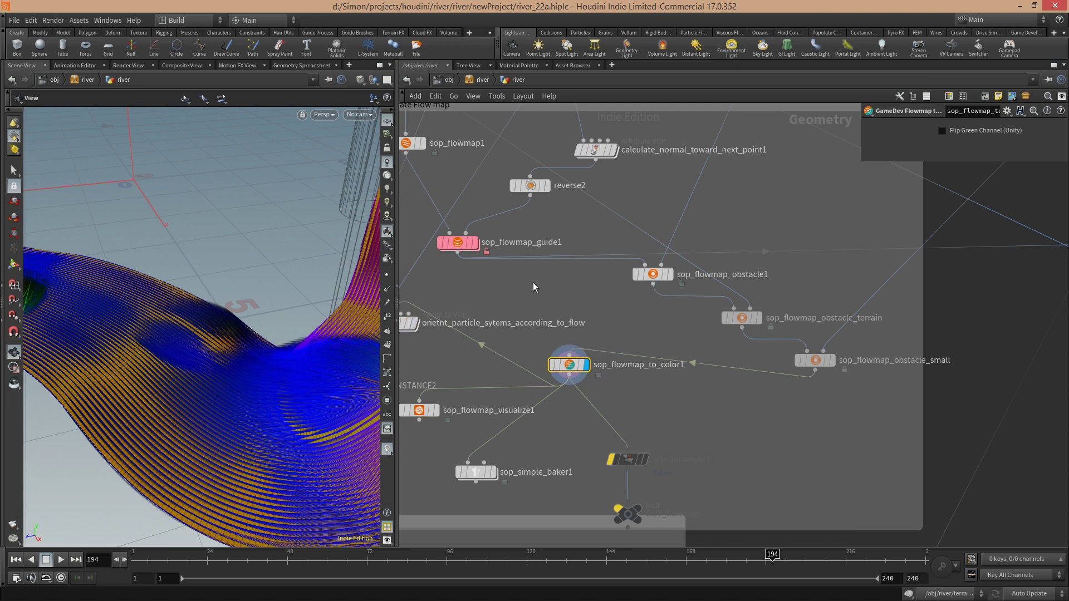
{"action": "middle_click_drag", "start_coordinate": [533, 282], "coordinate": [558, 292]}
{"action": "left_click", "coordinate": [434, 153]}
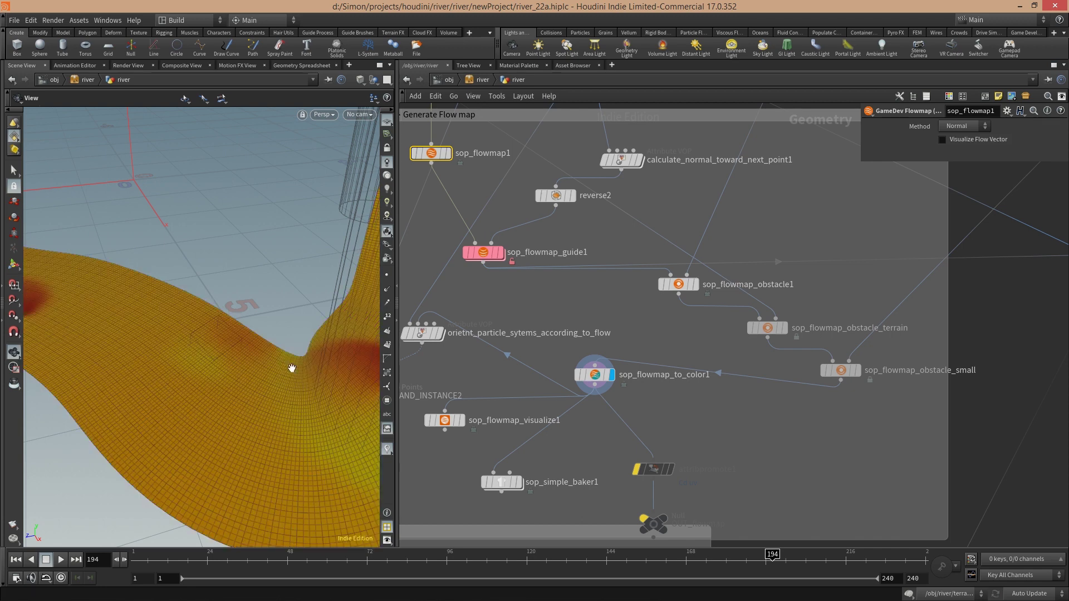
{"action": "mouse_move", "coordinate": [291, 368]}
{"action": "left_mouse_down"}
{"action": "mouse_move", "coordinate": [282, 360]}
{"action": "mouse_move", "coordinate": [293, 353]}
{"action": "mouse_move", "coordinate": [288, 362]}
{"action": "left_mouse_up"}
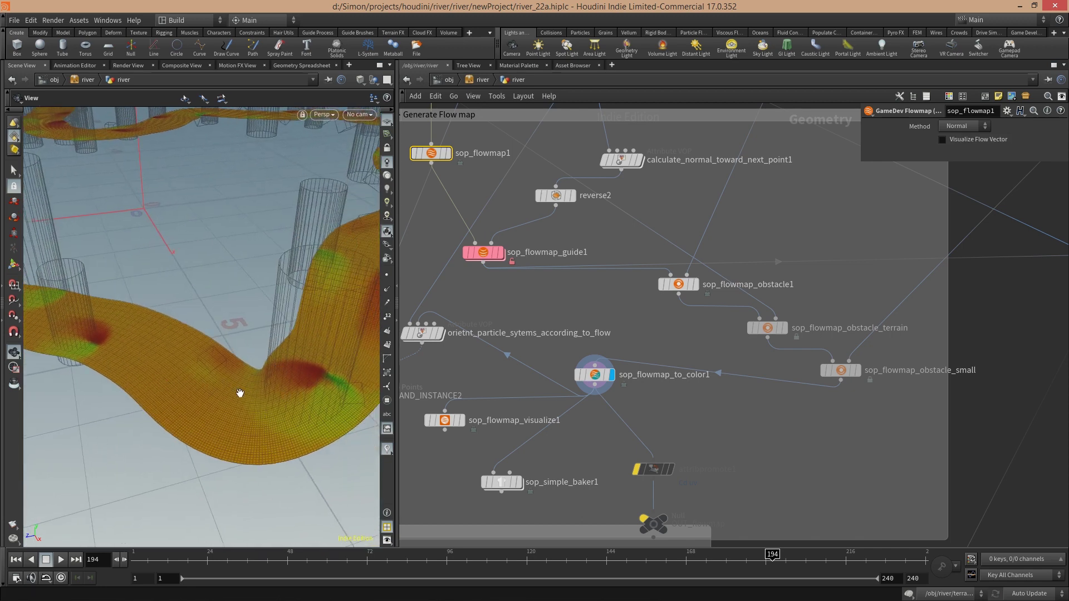
{"action": "right_click_drag", "start_coordinate": [206, 377], "coordinate": [207, 379]}
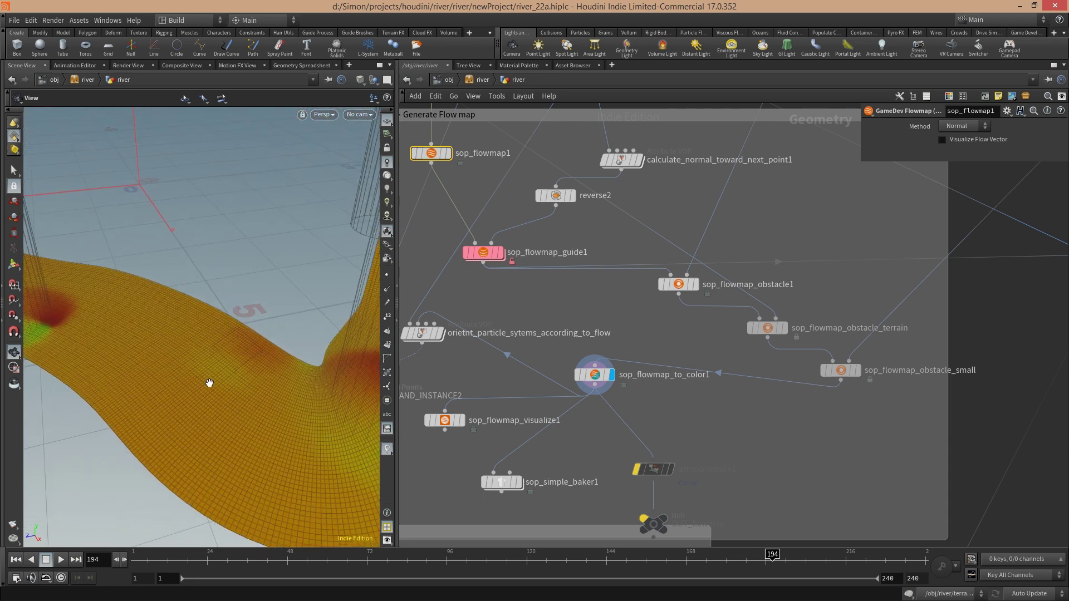
{"action": "middle_click_drag", "start_coordinate": [207, 379], "coordinate": [204, 377]}
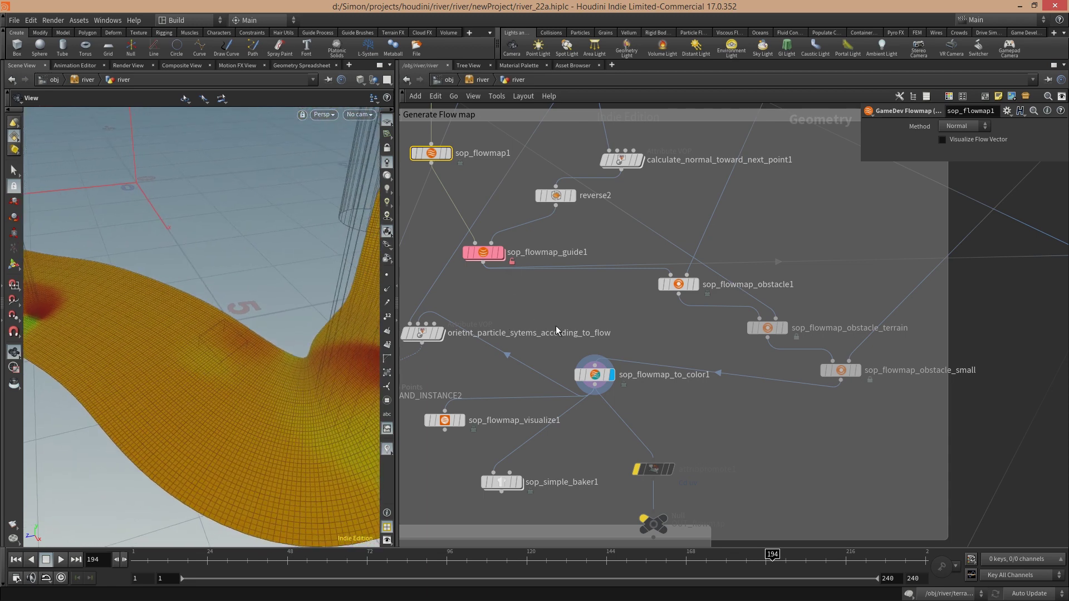
{"action": "mouse_move", "coordinate": [595, 378]}
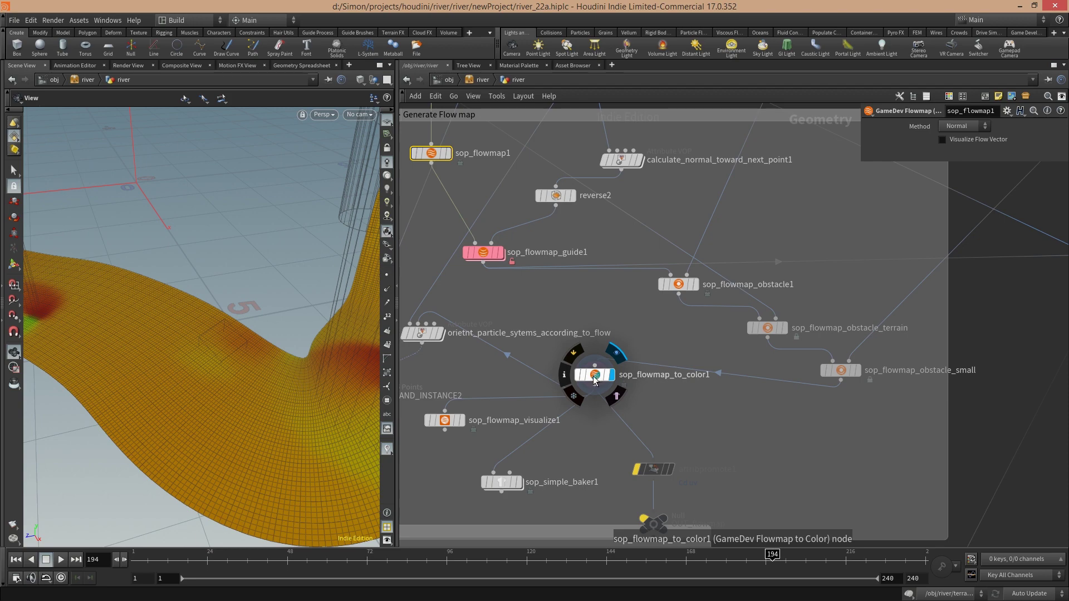
{"action": "middle_click", "coordinate": [595, 376]}
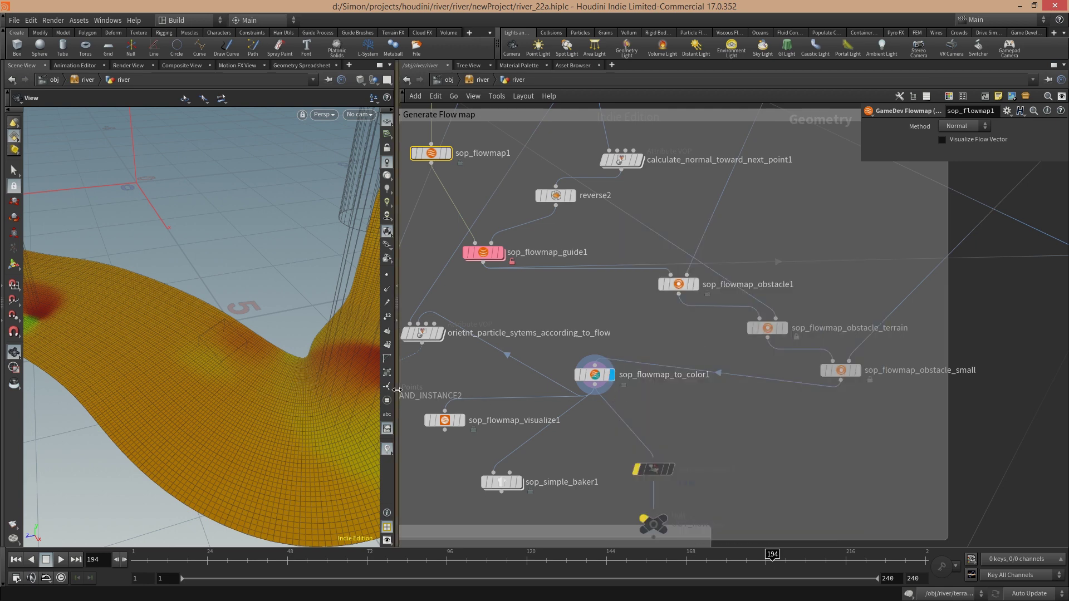
- Turn on Visualize Flow Vector for sop_flowmap1 and display the orient_particle_sytems_according_to_flowVectors result
{"action": "middle_click_drag", "start_coordinate": [733, 410], "coordinate": [726, 409]}
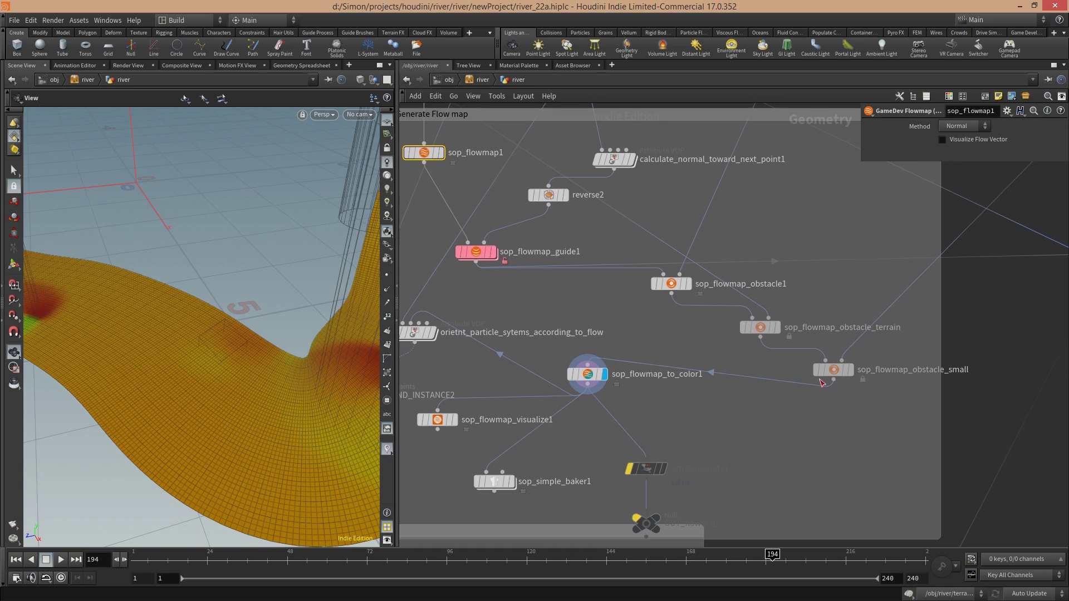
{"action": "left_click", "coordinate": [977, 141]}
{"action": "middle_click_drag", "start_coordinate": [864, 401], "coordinate": [559, 348]}
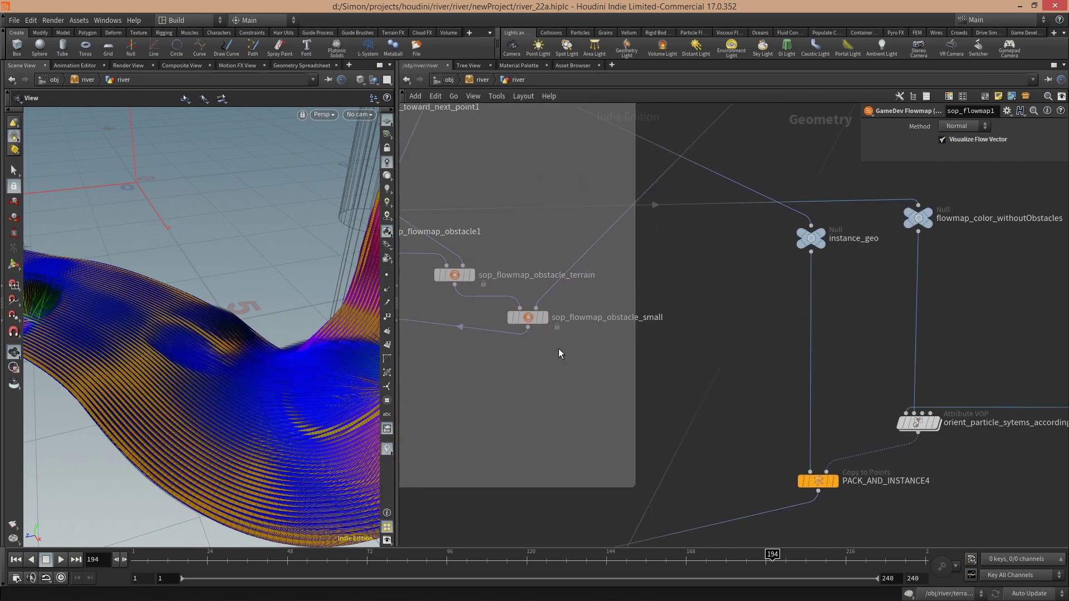
{"action": "middle_click_drag", "start_coordinate": [952, 382], "coordinate": [526, 356]}
{"action": "left_click", "coordinate": [509, 399]}
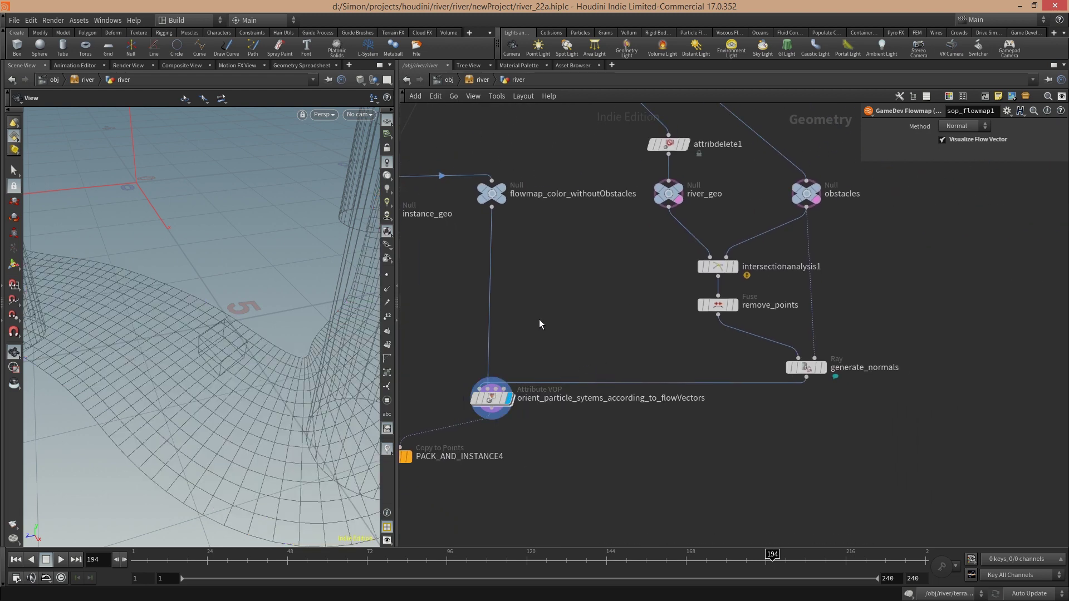
- Display the flowmap_color_withoutObstacles null and examine its flow vectors along the river bend
{"action": "middle_click_drag", "start_coordinate": [527, 264], "coordinate": [581, 282]}
{"action": "left_click", "coordinate": [557, 207]}
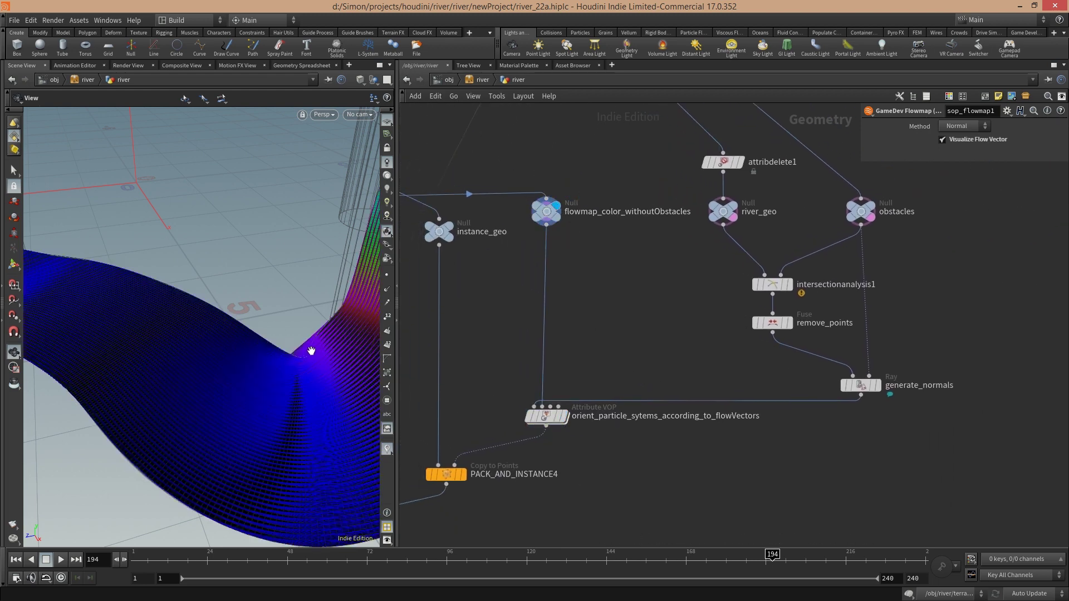
{"action": "left_click_drag", "start_coordinate": [310, 352], "coordinate": [273, 357]}
{"action": "right_click_drag", "start_coordinate": [274, 357], "coordinate": [284, 356]}
{"action": "middle_click_drag", "start_coordinate": [313, 347], "coordinate": [235, 392]}
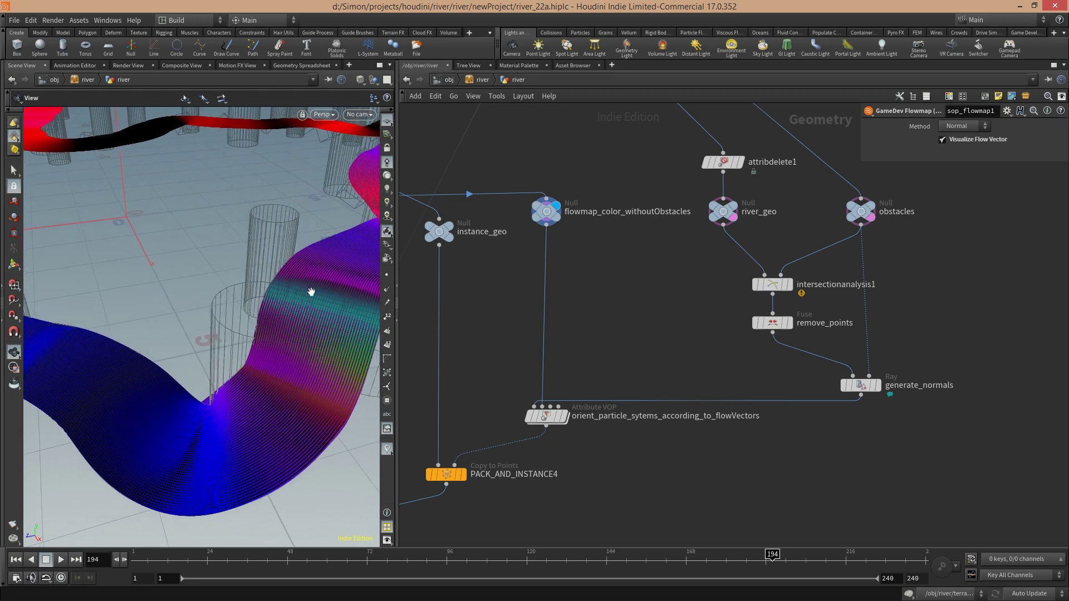
{"action": "middle_click_drag", "start_coordinate": [333, 325], "coordinate": [308, 333]}
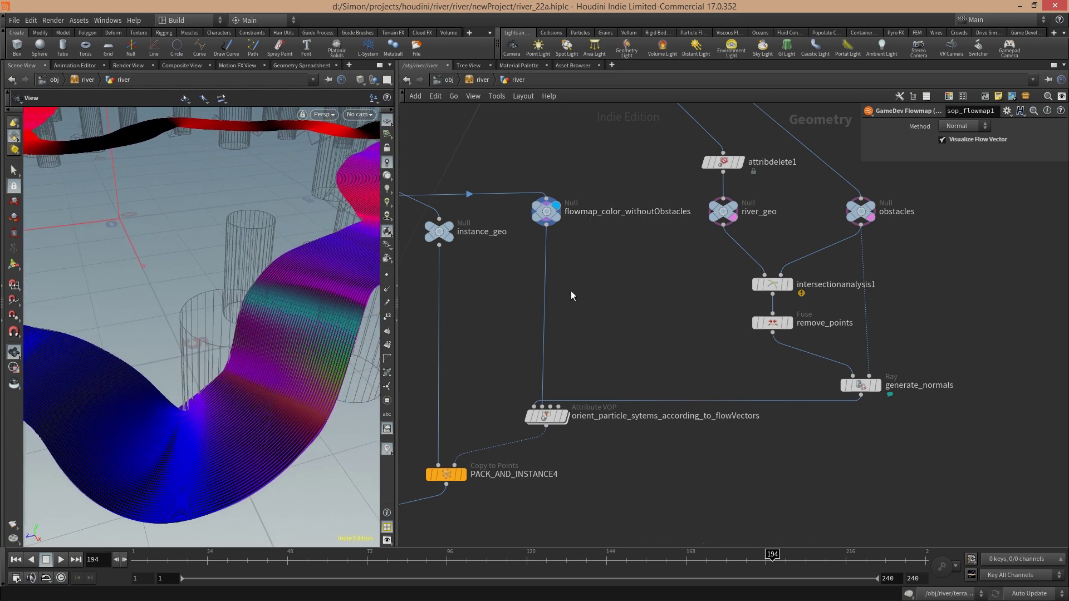
- Locate sop_flowmap_guide1 in the Generate Flow map network and examine its parameters and connections
{"action": "middle_click_drag", "start_coordinate": [571, 291], "coordinate": [994, 332]}
{"action": "middle_click_drag", "start_coordinate": [473, 269], "coordinate": [528, 275]}
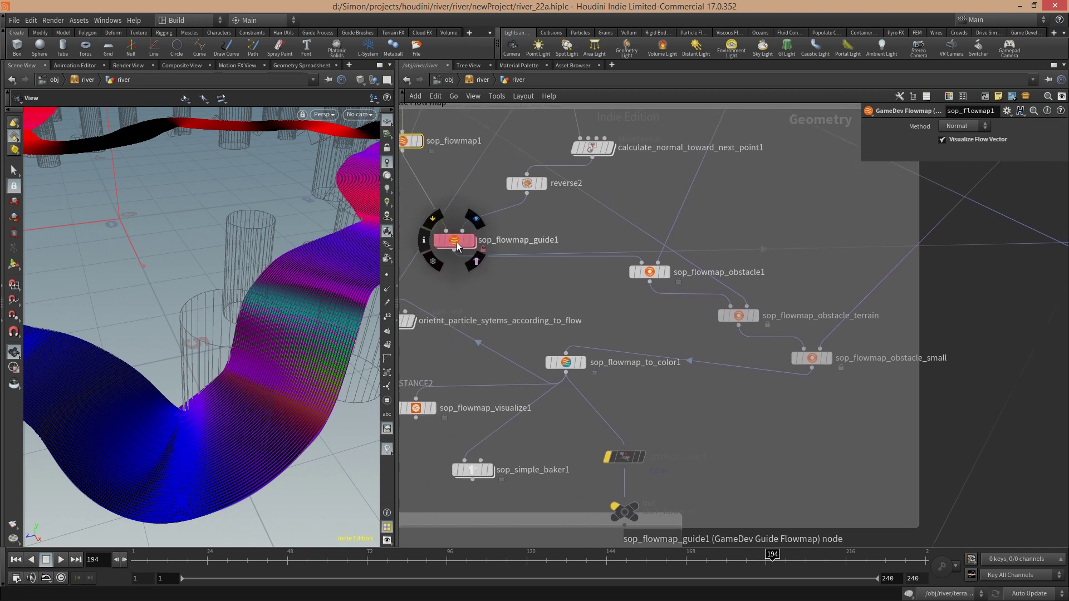
{"action": "left_click", "coordinate": [457, 242]}
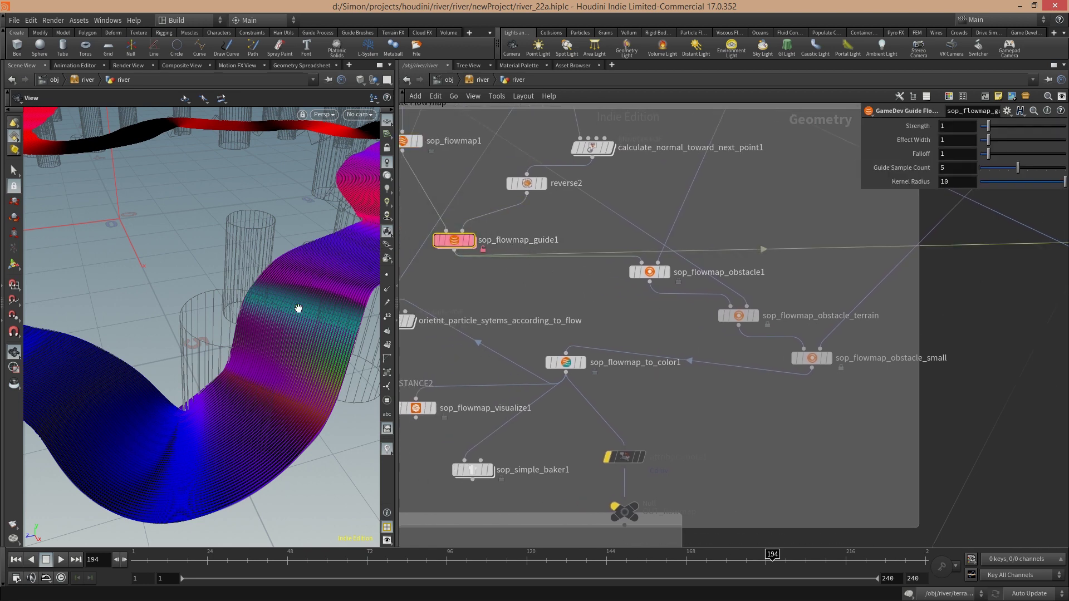
{"action": "mouse_move", "coordinate": [507, 240]}
{"action": "middle_click_drag", "start_coordinate": [508, 241], "coordinate": [543, 263]}
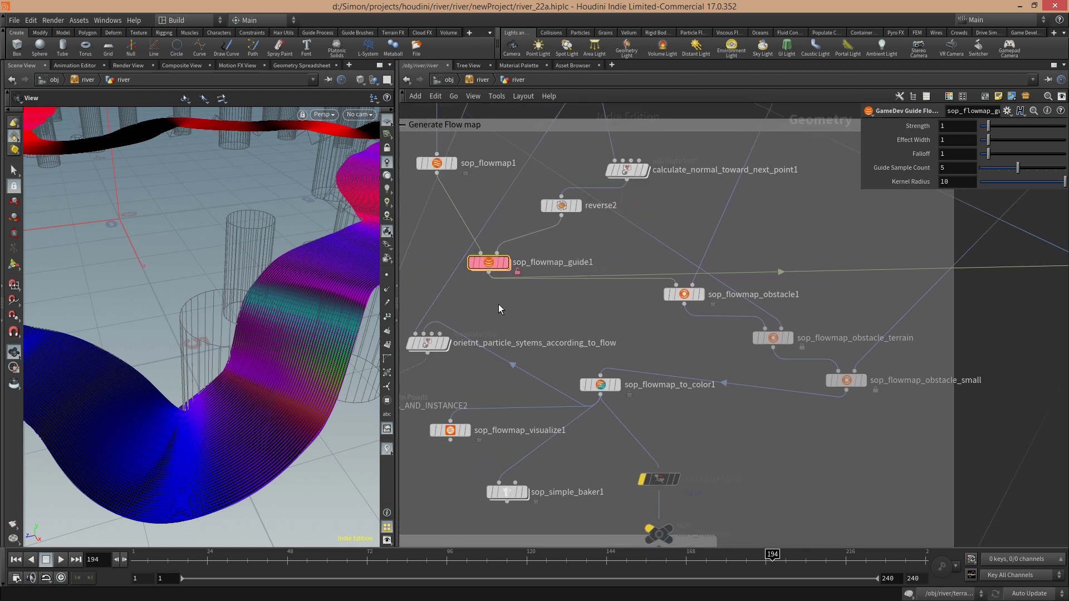
{"action": "middle_click_drag", "start_coordinate": [499, 304], "coordinate": [514, 298]}
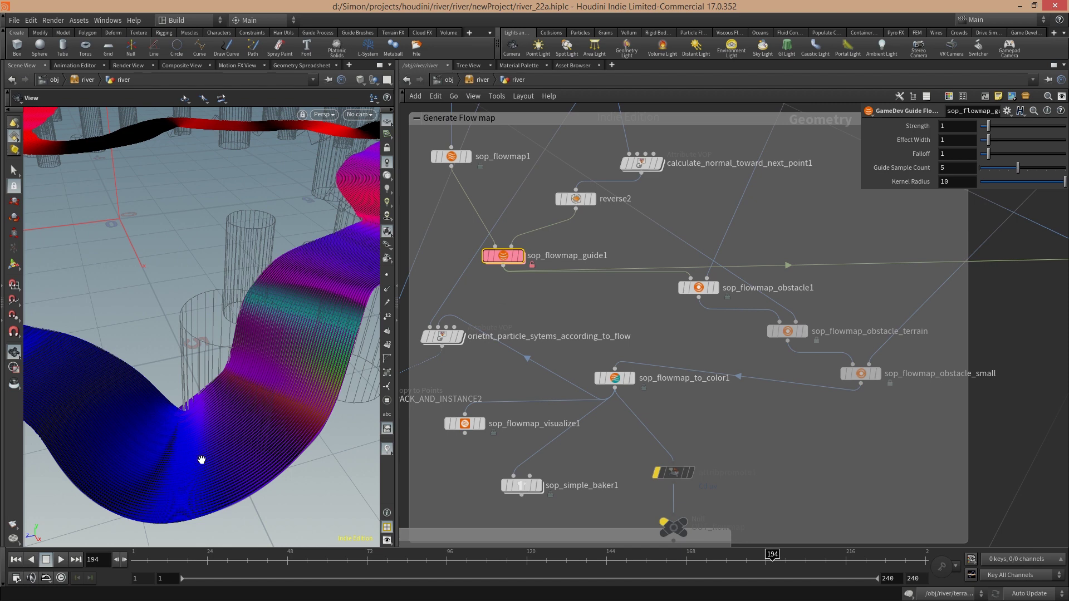
{"action": "left_click_drag", "start_coordinate": [262, 406], "coordinate": [306, 375]}
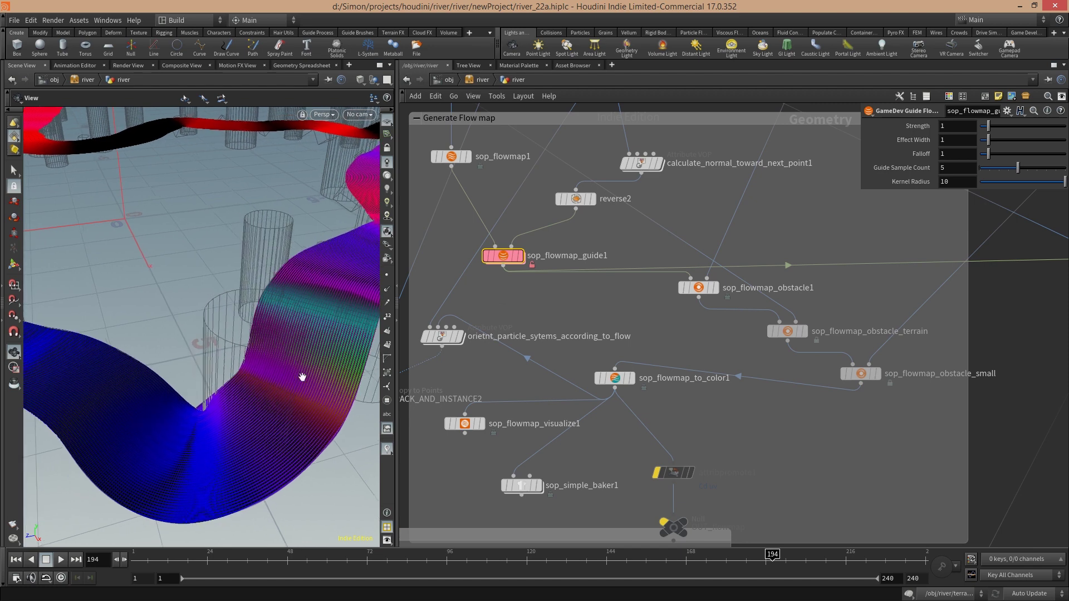
- Follow the guide flow map's output to flowmap_color_withoutObstacles and examine the flow vectors around the cylinders
{"action": "middle_click_drag", "start_coordinate": [771, 377], "coordinate": [433, 352]}
{"action": "middle_click_drag", "start_coordinate": [744, 352], "coordinate": [550, 342]}
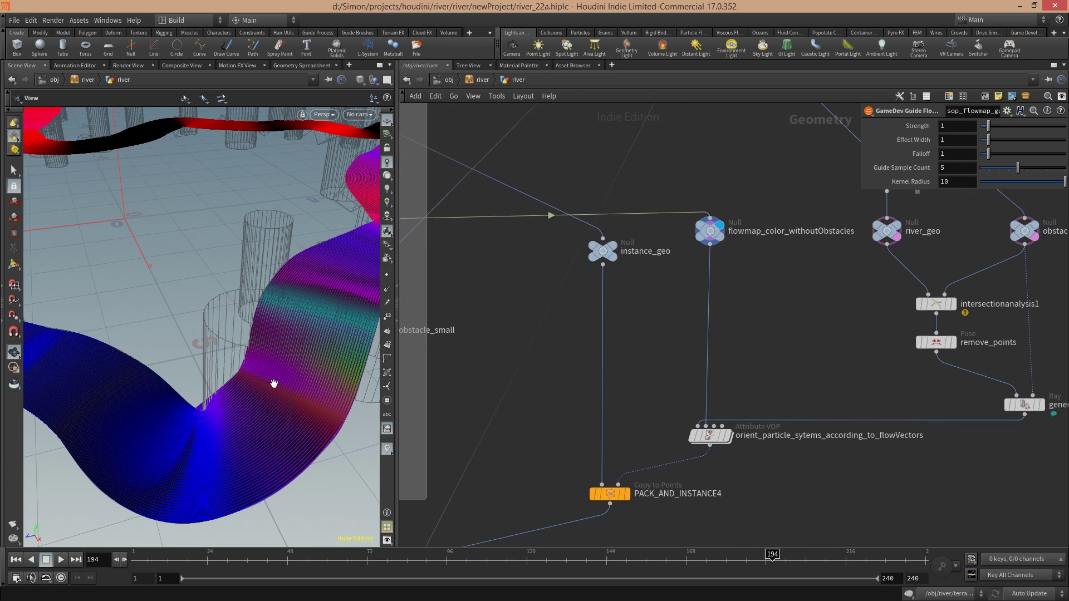
{"action": "left_click_drag", "start_coordinate": [202, 392], "coordinate": [273, 361]}
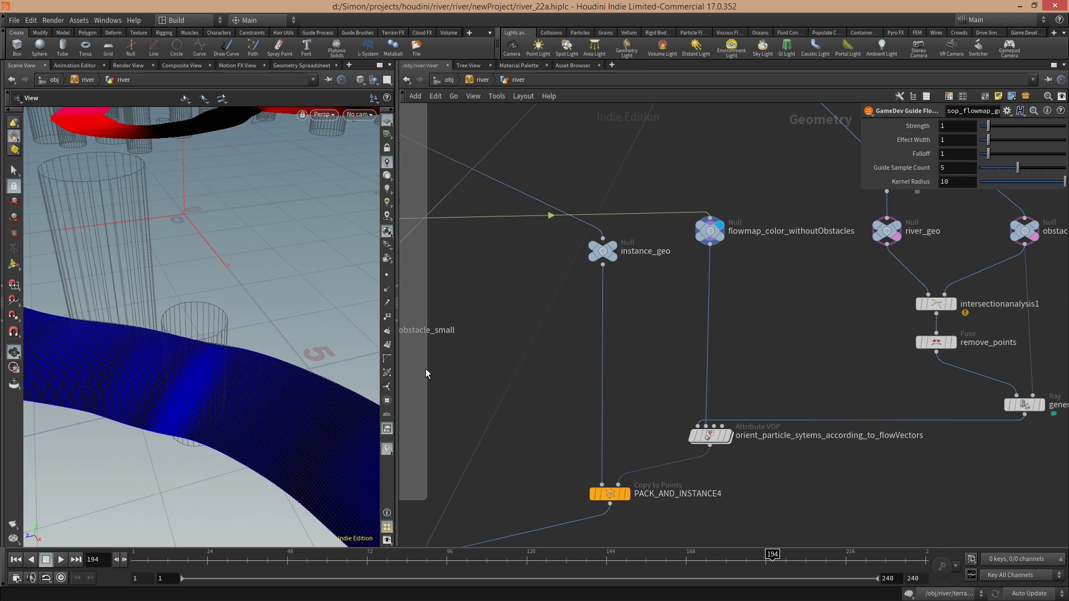
- Display the generate_normals result and toggle the point normals to compare the intersection points with the obstacle-free flow map
{"action": "middle_click_drag", "start_coordinate": [719, 388], "coordinate": [583, 368]}
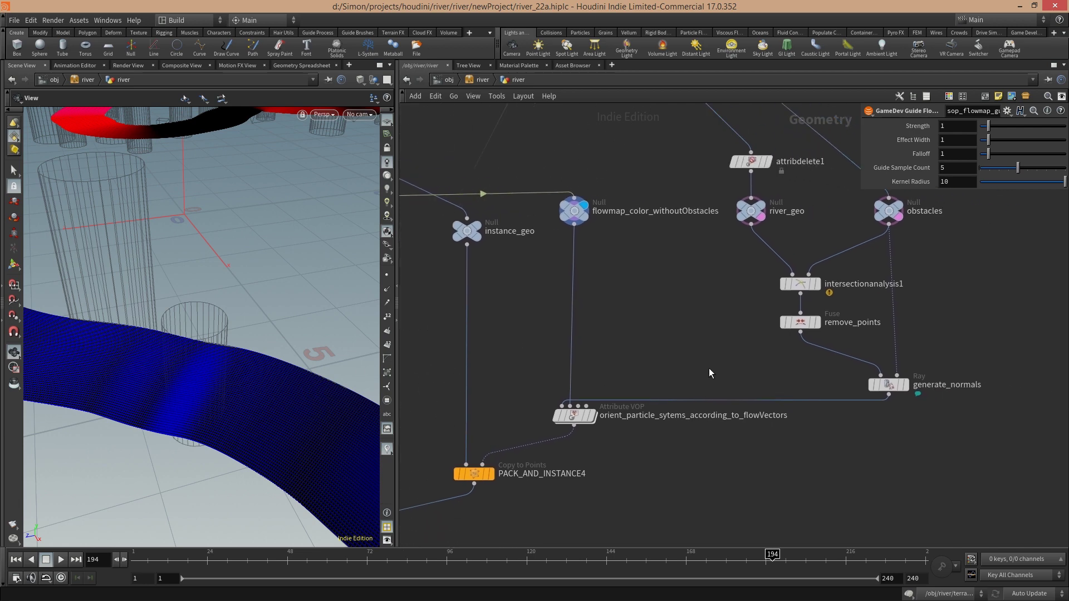
{"action": "left_click", "coordinate": [905, 385]}
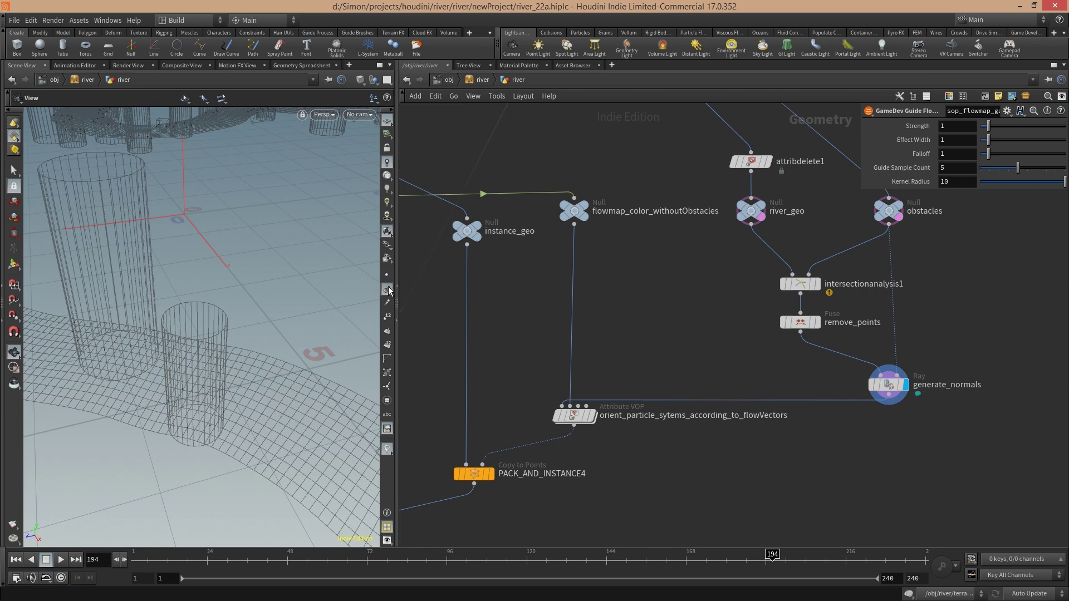
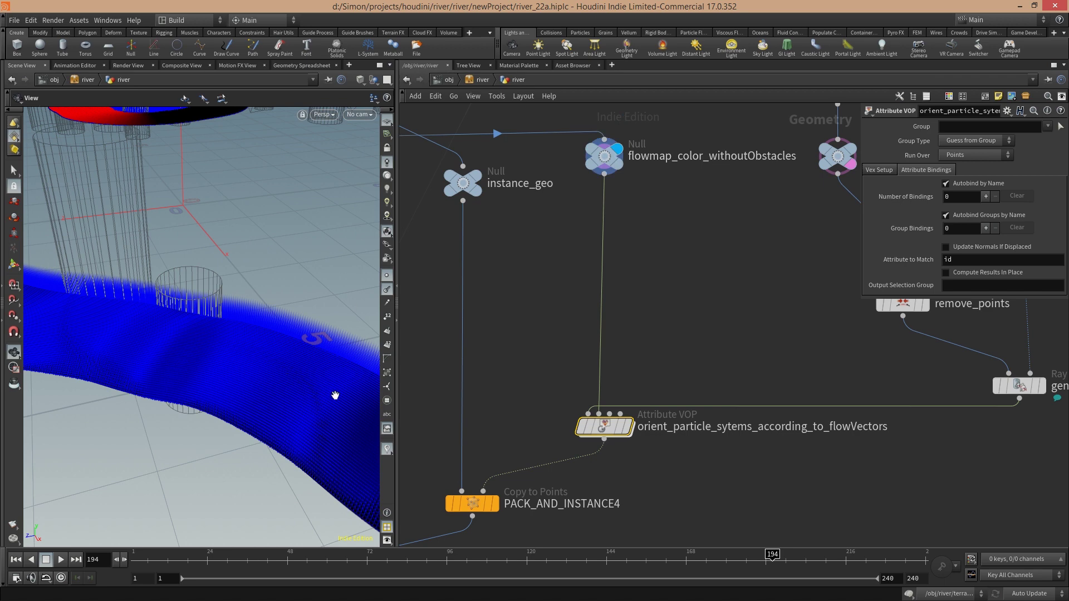
{"action": "left_click", "coordinate": [386, 277]}
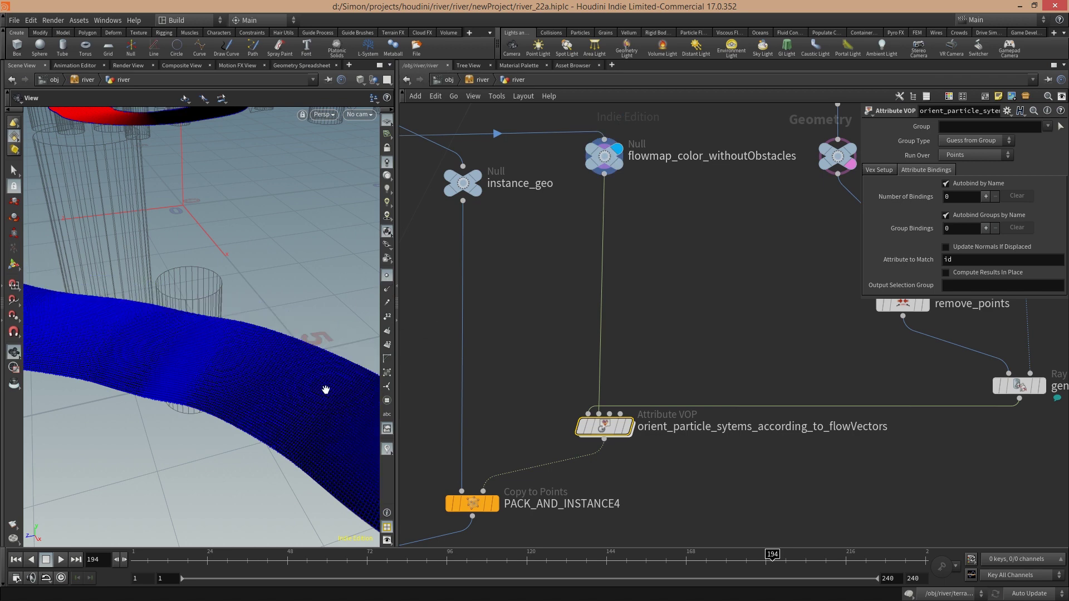
{"action": "left_click", "coordinate": [387, 289]}
- Open the orient_particle_sytems_according_to_flowVectors network and examine the outputs of geometryvopglobal1
{"action": "double_click", "coordinate": [582, 424]}
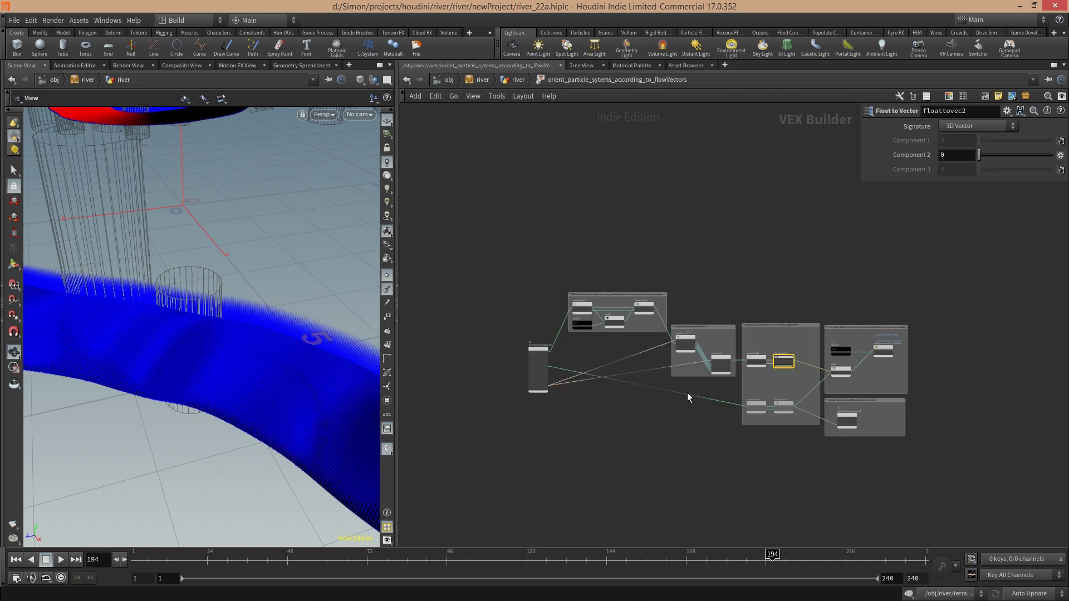
{"action": "right_click_drag", "start_coordinate": [553, 418], "coordinate": [644, 411]}
{"action": "middle_click_drag", "start_coordinate": [647, 363], "coordinate": [566, 482]}
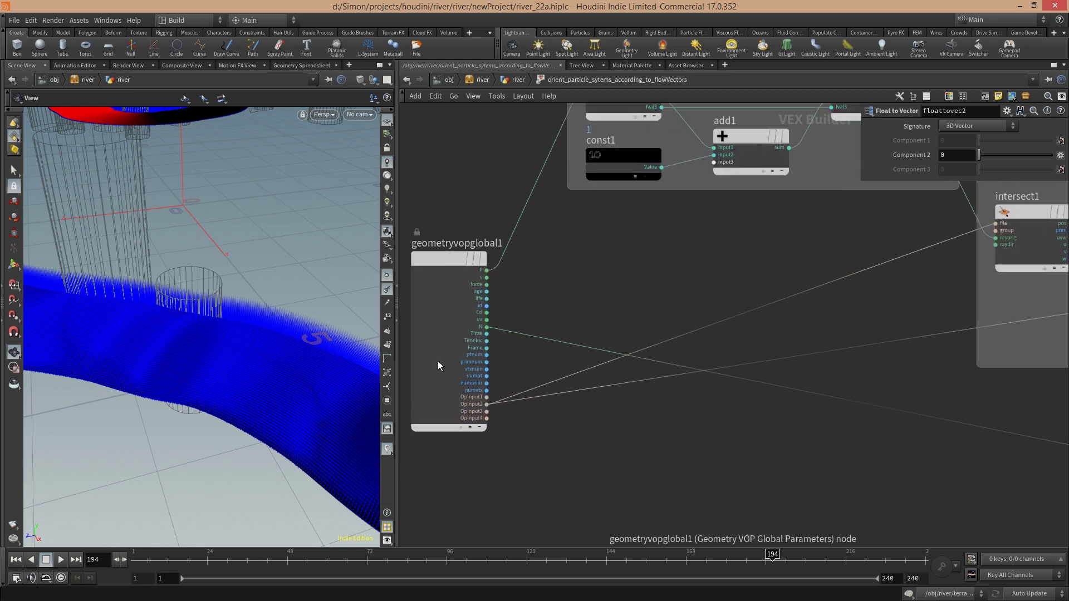
{"action": "middle_click_drag", "start_coordinate": [575, 302], "coordinate": [562, 346]}
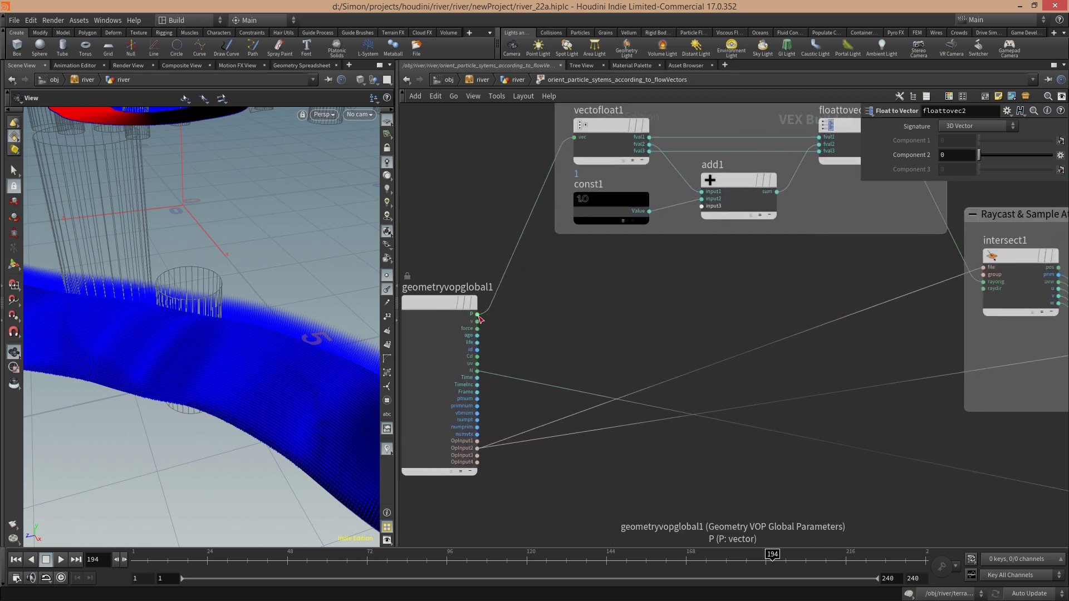
- Hide the point normals and display the orient_particle_sytems_according_to_flowVectors result with its intersection points
{"action": "left_click", "coordinate": [387, 289]}
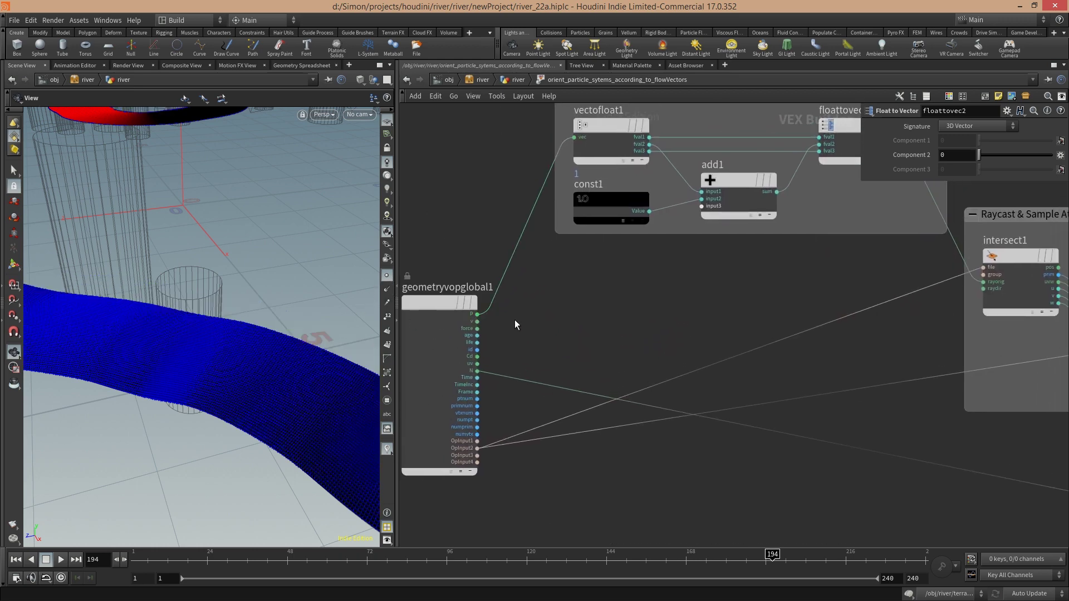
{"action": "key", "text": "u"}
{"action": "left_click", "coordinate": [625, 425]}
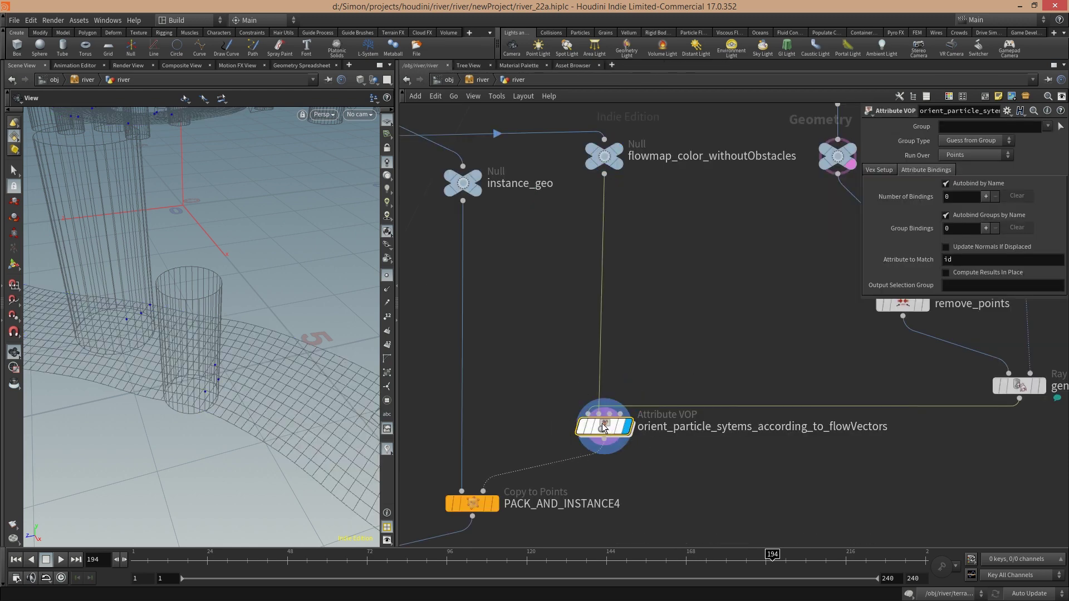
{"action": "middle_click_drag", "start_coordinate": [841, 382], "coordinate": [823, 382]}
- Reopen the orientation node's network and examine the vectofloat1, const1, add1 and floattovec1 nodes that move the points up before the raycast
{"action": "double_click", "coordinate": [586, 426]}
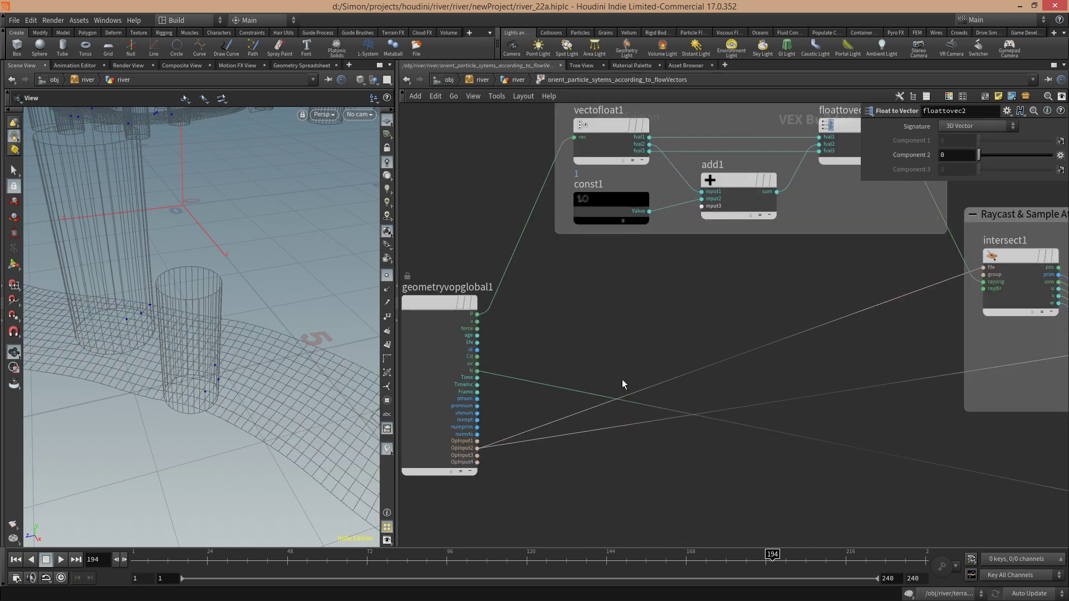
{"action": "middle_click_drag", "start_coordinate": [574, 361], "coordinate": [540, 363]}
{"action": "right_click_drag", "start_coordinate": [552, 359], "coordinate": [585, 356]}
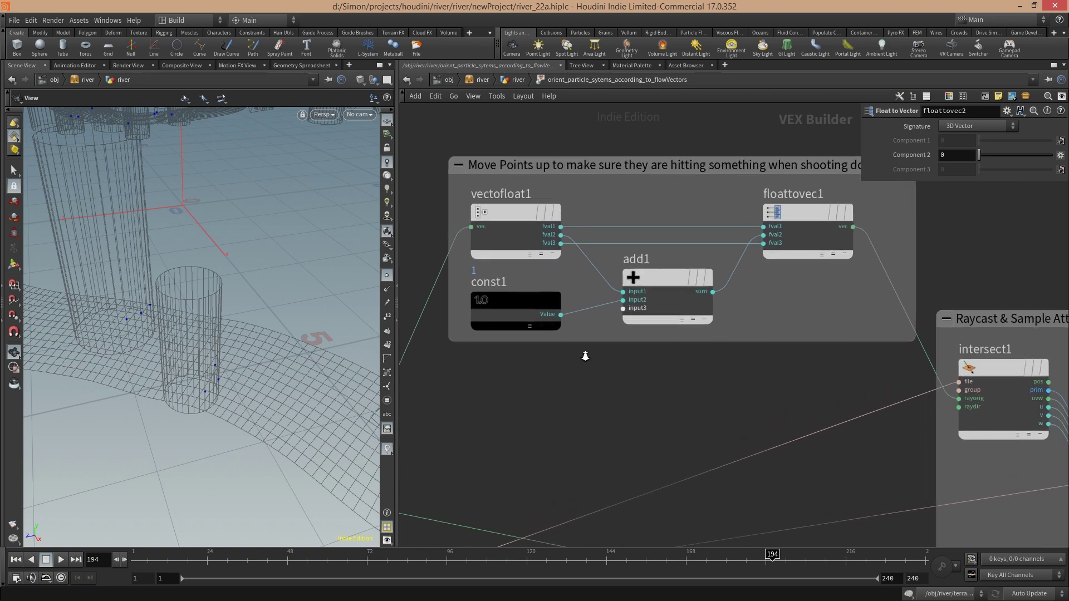
{"action": "middle_click_drag", "start_coordinate": [603, 368], "coordinate": [585, 390]}
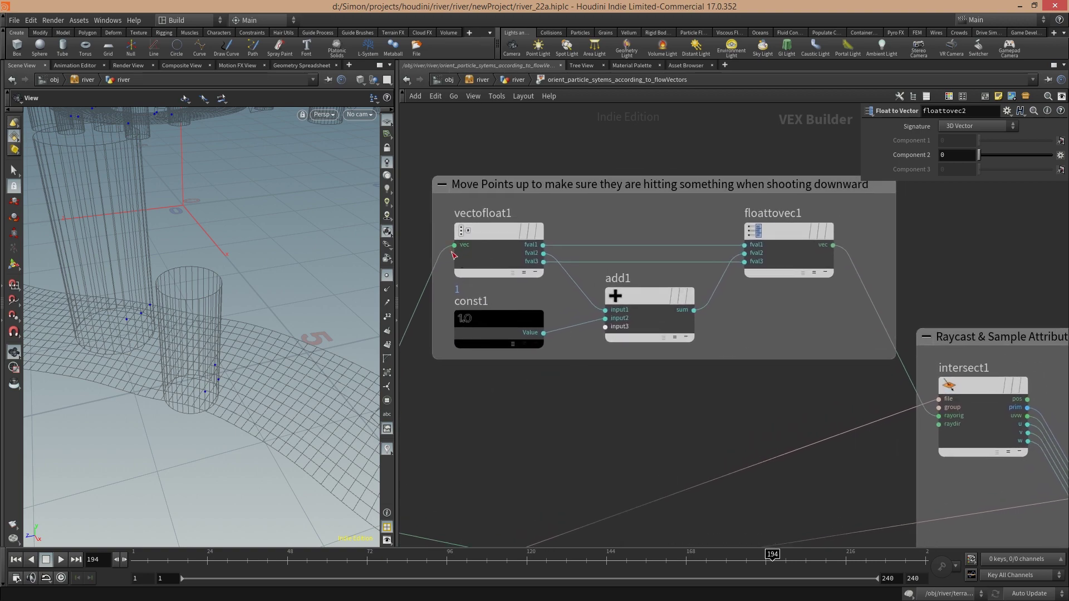
{"action": "scroll", "coordinate": [276, 382], "scroll_direction": "up", "scroll_amount": 4}
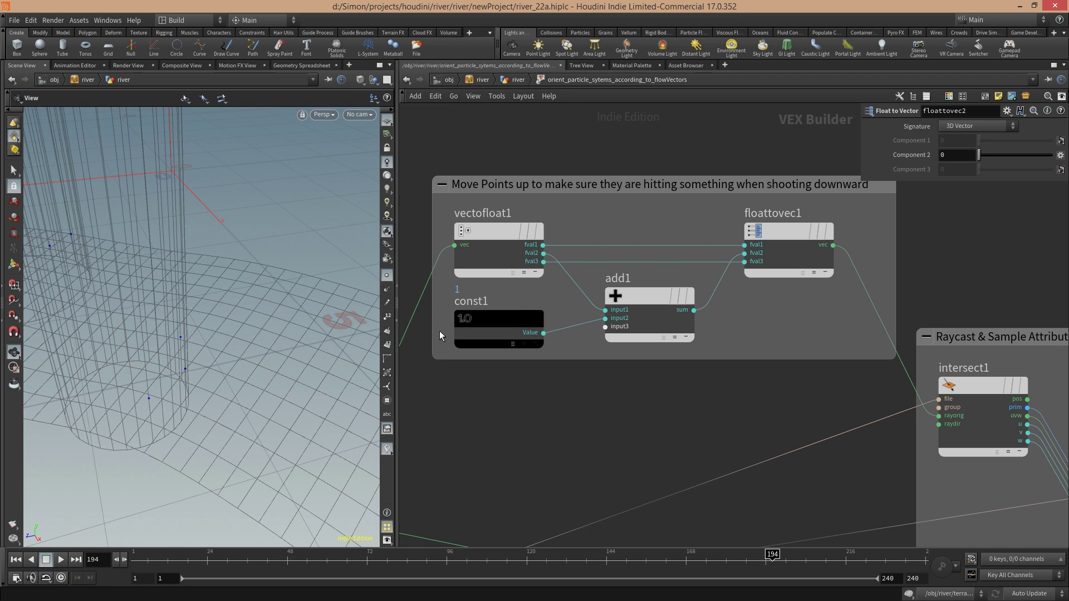
{"action": "left_click", "coordinate": [461, 334]}
{"action": "left_click", "coordinate": [502, 252]}
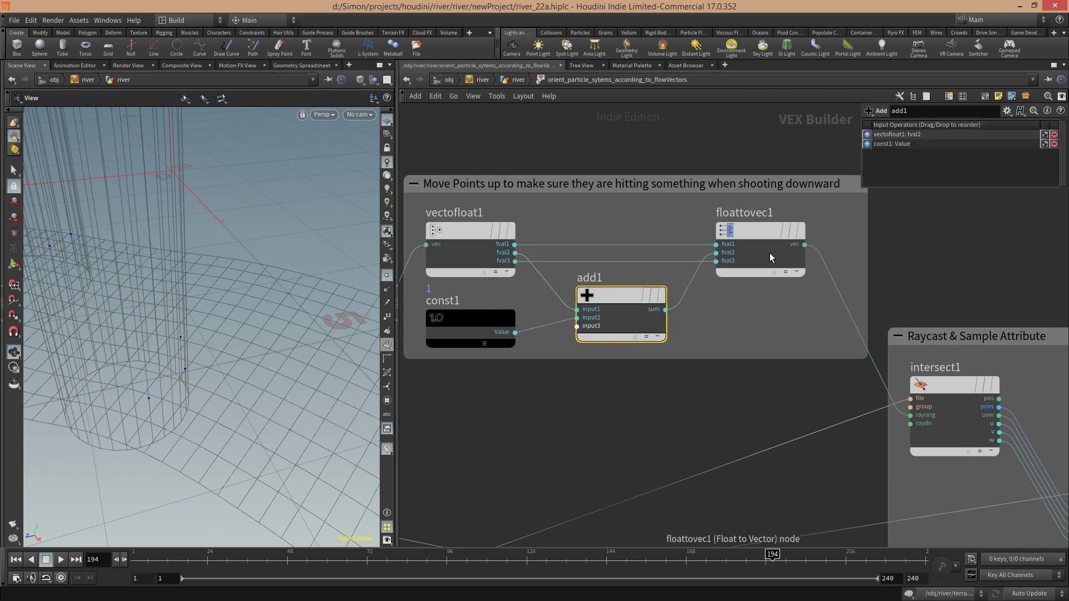
{"action": "left_click", "coordinate": [787, 230]}
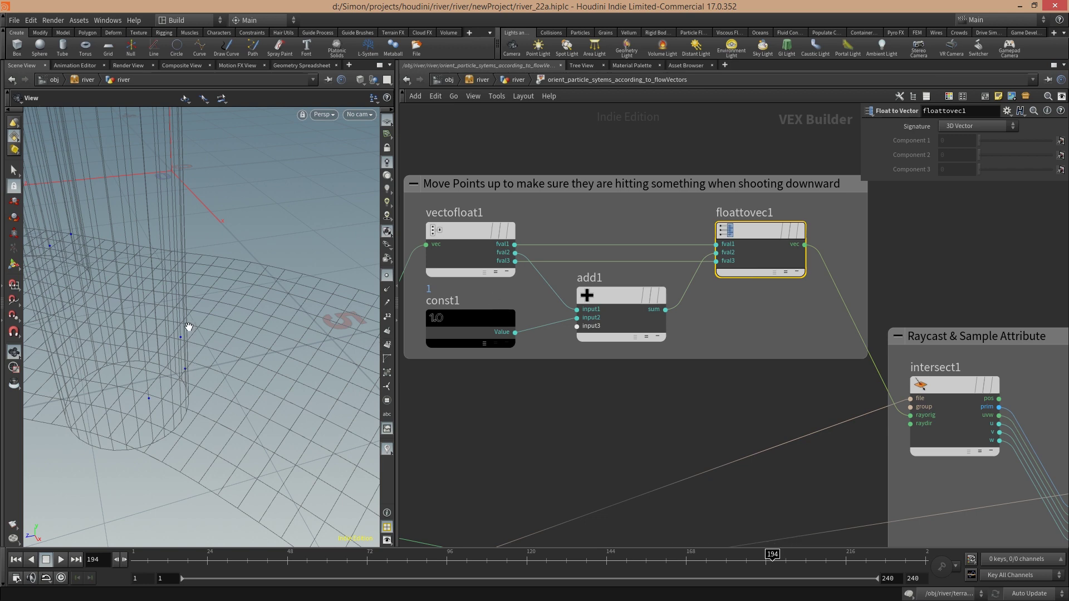
- Examine the intersect1 node's ray direction and its file and rayorig inputs in the Raycast & Sample Attribute group
{"action": "middle_click_drag", "start_coordinate": [731, 418], "coordinate": [475, 362]}
{"action": "left_click", "coordinate": [706, 389]}
{"action": "scroll", "coordinate": [715, 309], "scroll_direction": "up", "scroll_amount": 1}
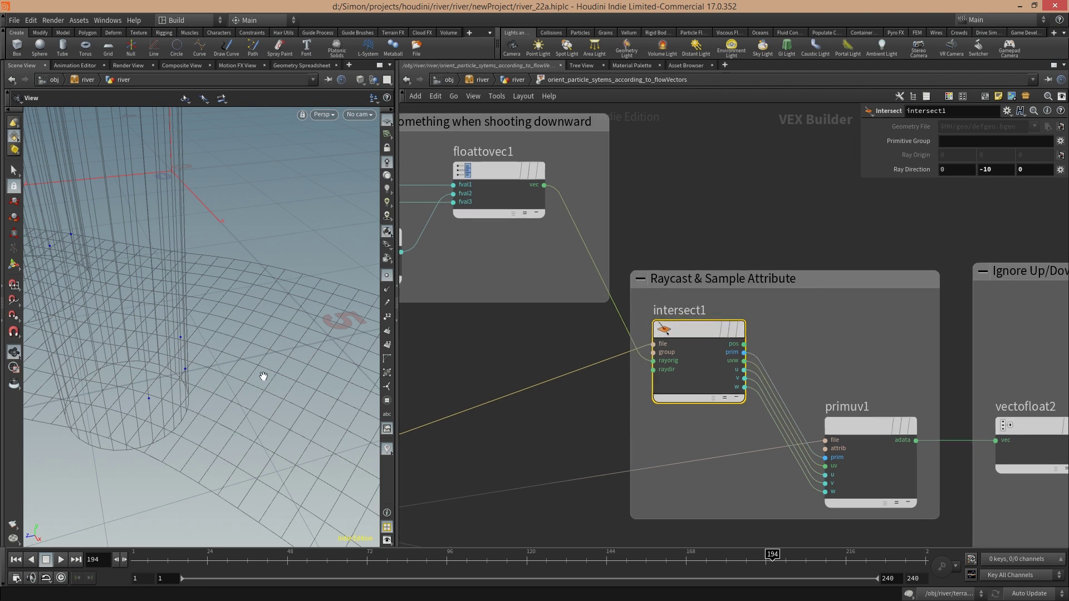
{"action": "left_click_drag", "start_coordinate": [264, 377], "coordinate": [167, 348]}
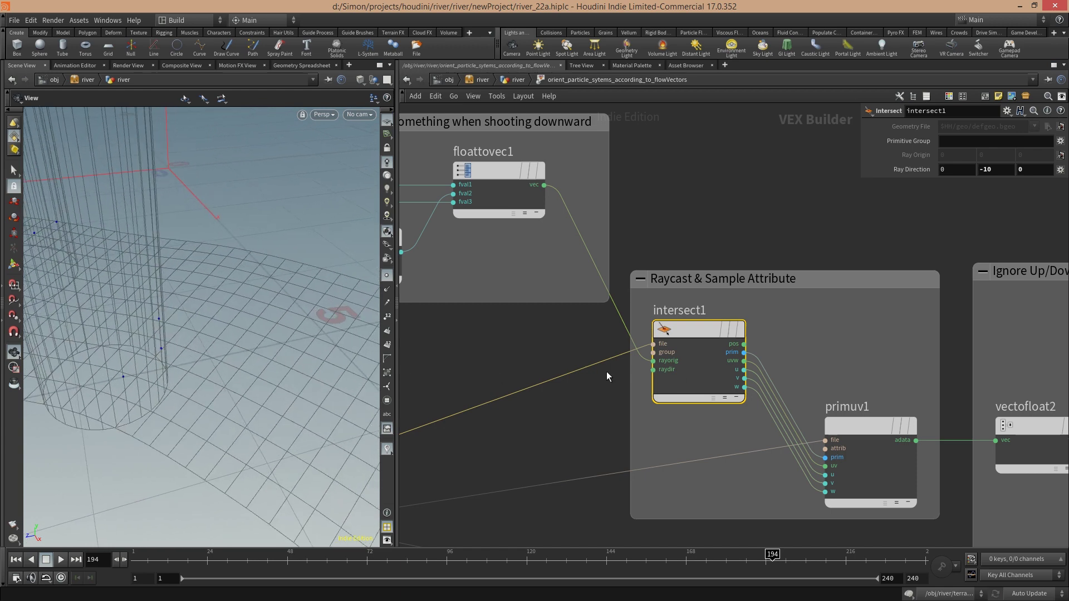
{"action": "scroll", "coordinate": [518, 365], "scroll_direction": "up", "scroll_amount": 1}
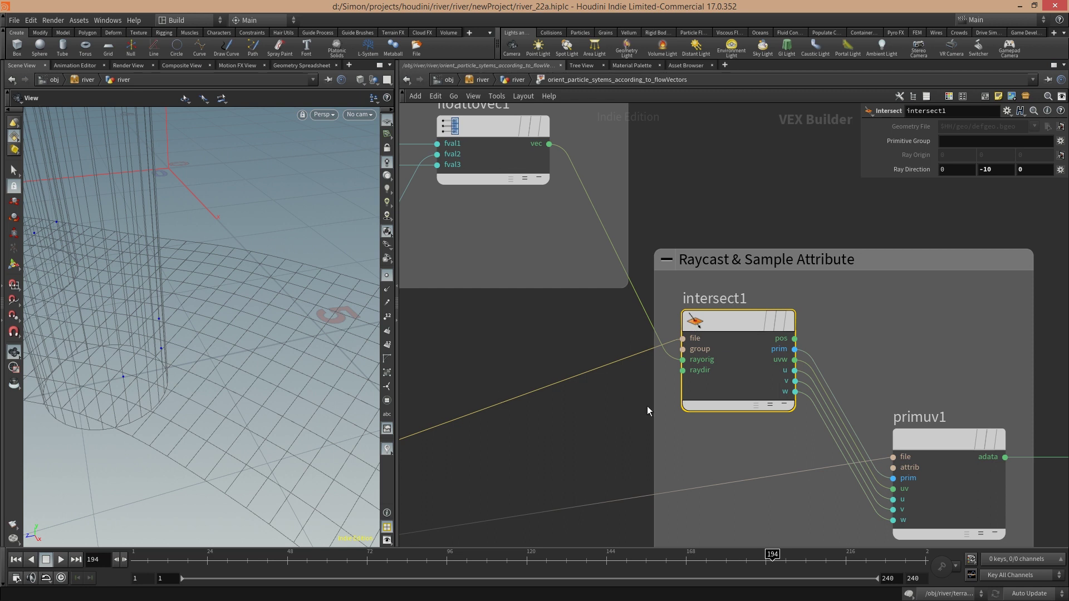
{"action": "middle_click_drag", "start_coordinate": [648, 410], "coordinate": [569, 382]}
{"action": "middle_click_drag", "start_coordinate": [696, 353], "coordinate": [624, 331]}
- Set the sampled attribute of the primuv1 node to v
{"action": "left_click", "coordinate": [773, 422]}
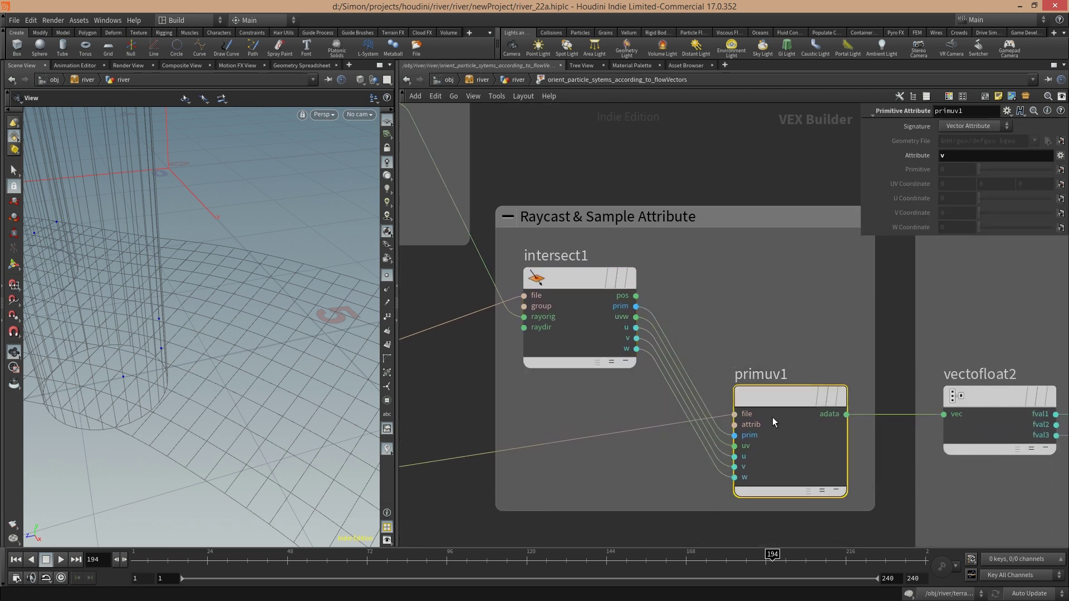
{"action": "mouse_move", "coordinate": [806, 433]}
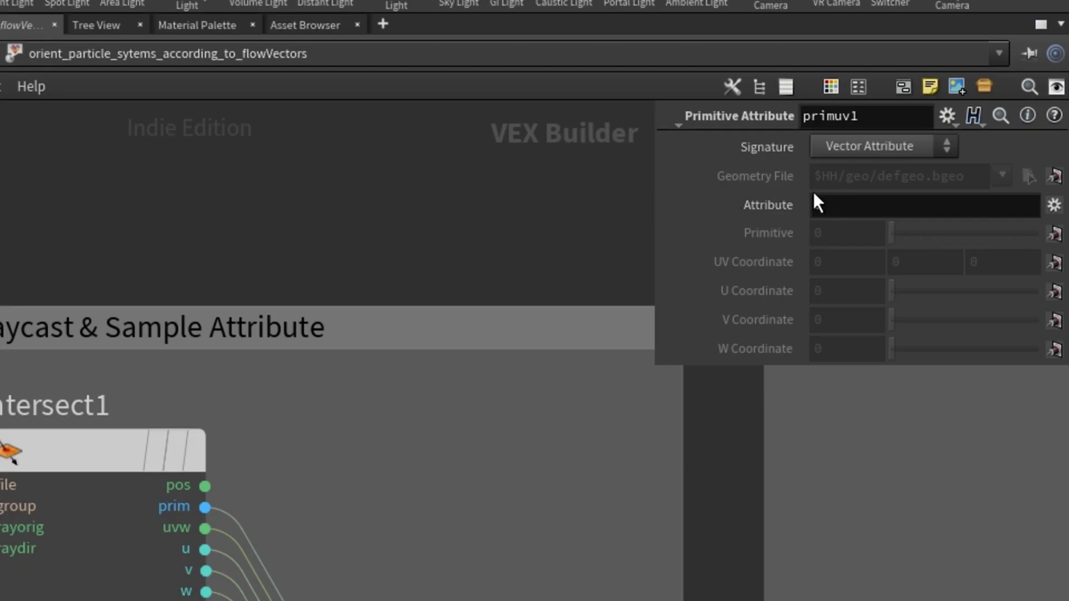
{"action": "left_click", "coordinate": [818, 205]}
{"action": "type", "text": "v"}
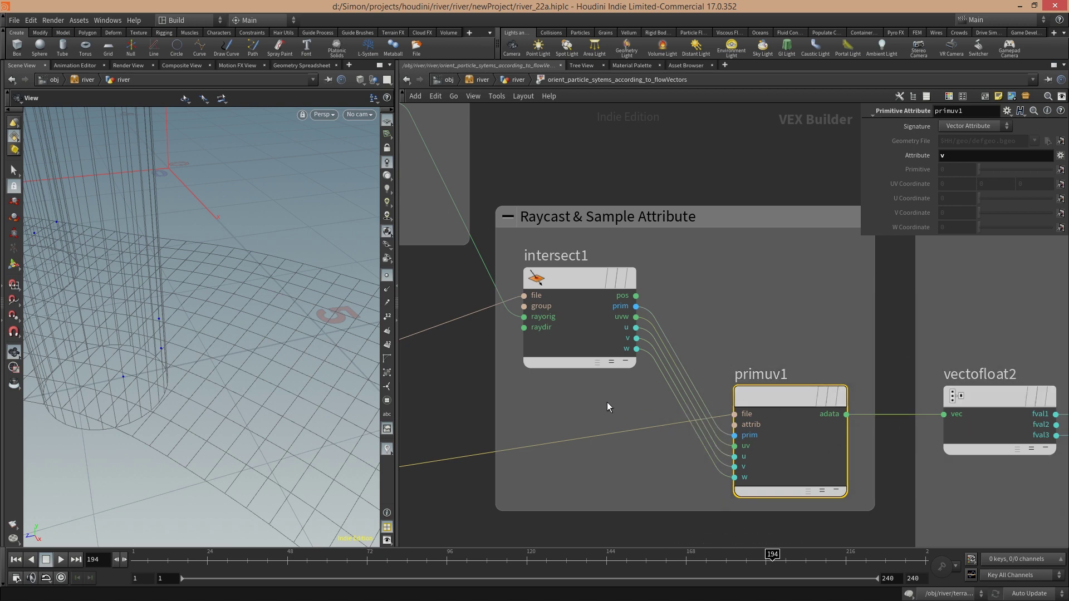
- Trace primuv1's file input back through OpInput2 of geometryvopglobal1 to flowmap_color_withoutObstacles in the parent river network
{"action": "mouse_move", "coordinate": [713, 419]}
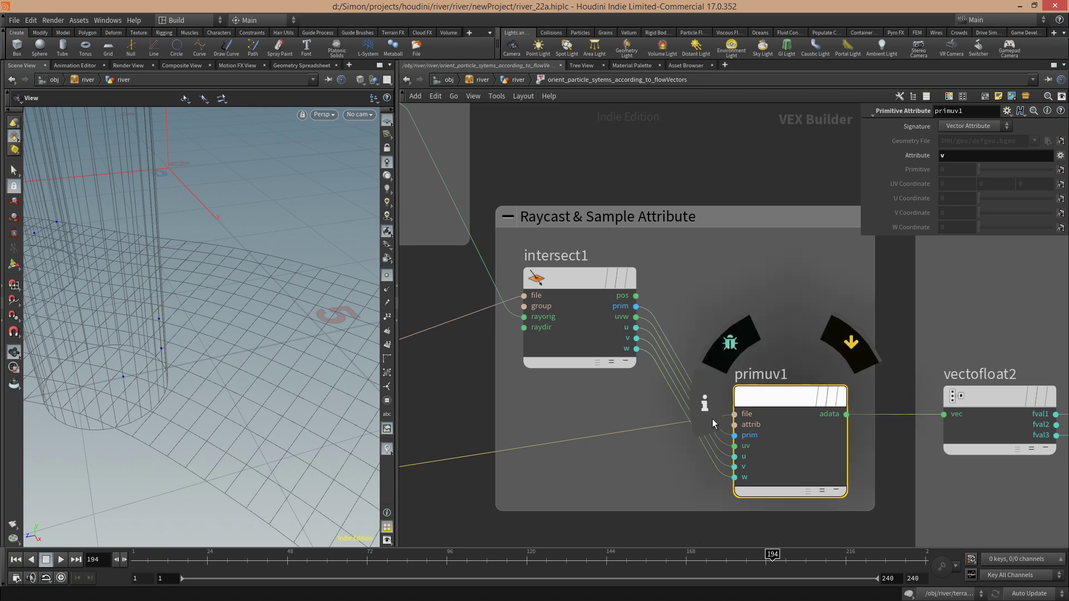
{"action": "scroll", "coordinate": [713, 419], "scroll_direction": "down", "scroll_amount": 3}
{"action": "middle_click_drag", "start_coordinate": [499, 446], "coordinate": [637, 429]}
{"action": "middle_click_drag", "start_coordinate": [522, 422], "coordinate": [740, 376]}
{"action": "middle_click_drag", "start_coordinate": [549, 423], "coordinate": [798, 365]}
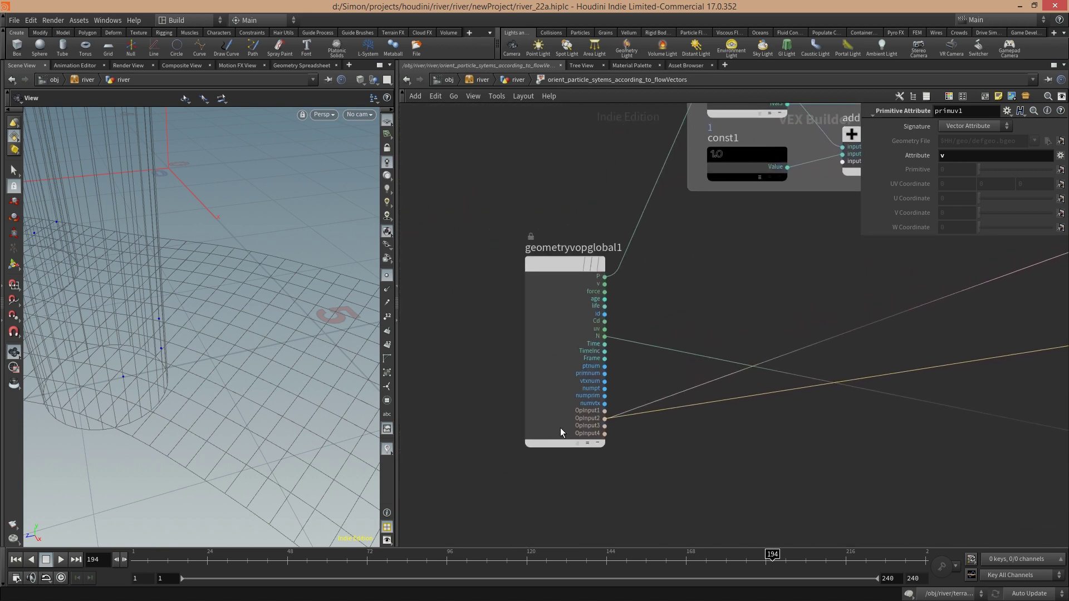
{"action": "right_click", "coordinate": [561, 427]}
{"action": "left_click", "coordinate": [639, 385]}
{"action": "scroll", "coordinate": [668, 390], "scroll_direction": "up", "scroll_amount": 4}
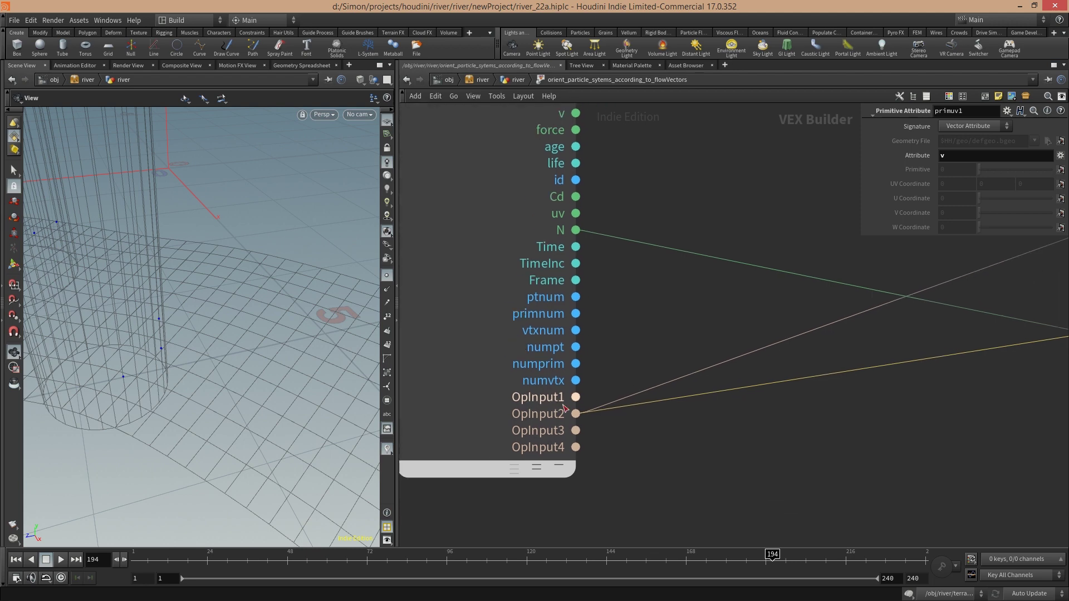
{"action": "key", "text": "u"}
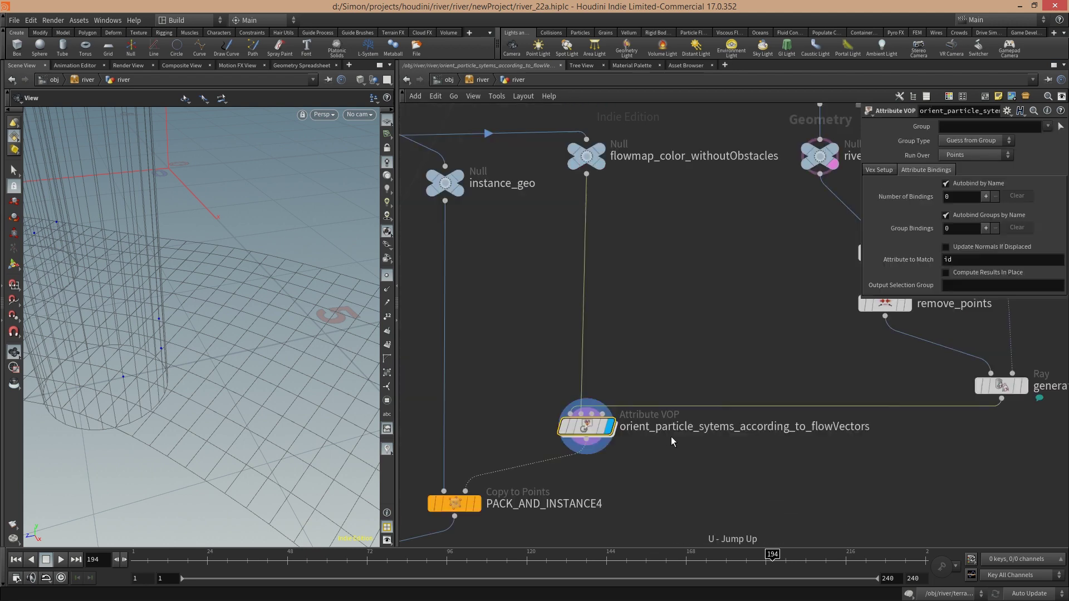
{"action": "mouse_move", "coordinate": [601, 384]}
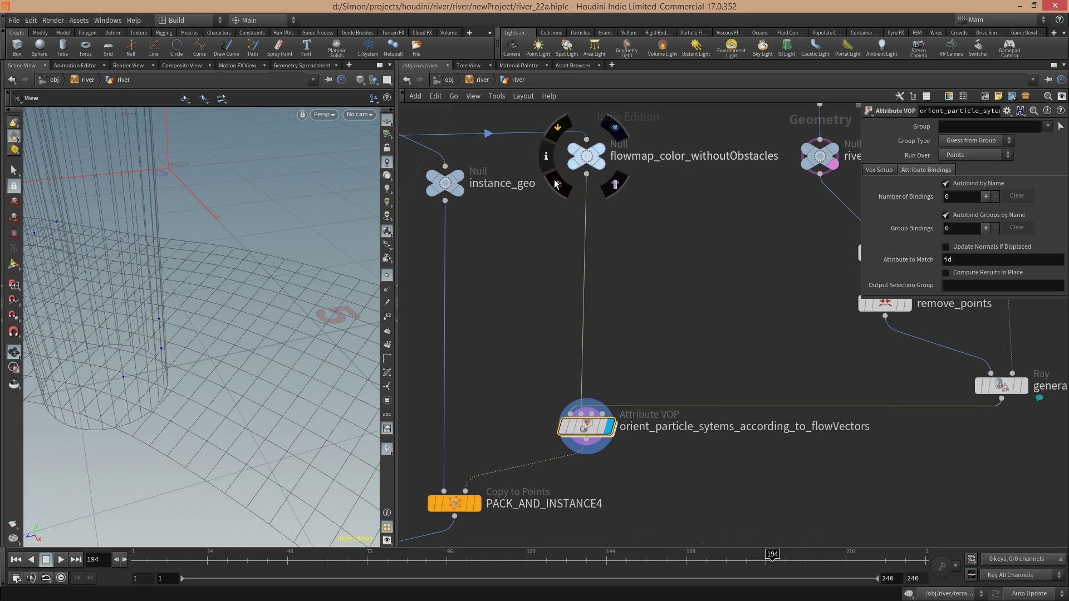
- Reopen the orientation node's network and examine how intersect1's prim and UV outputs feed primuv1
{"action": "double_click", "coordinate": [591, 427]}
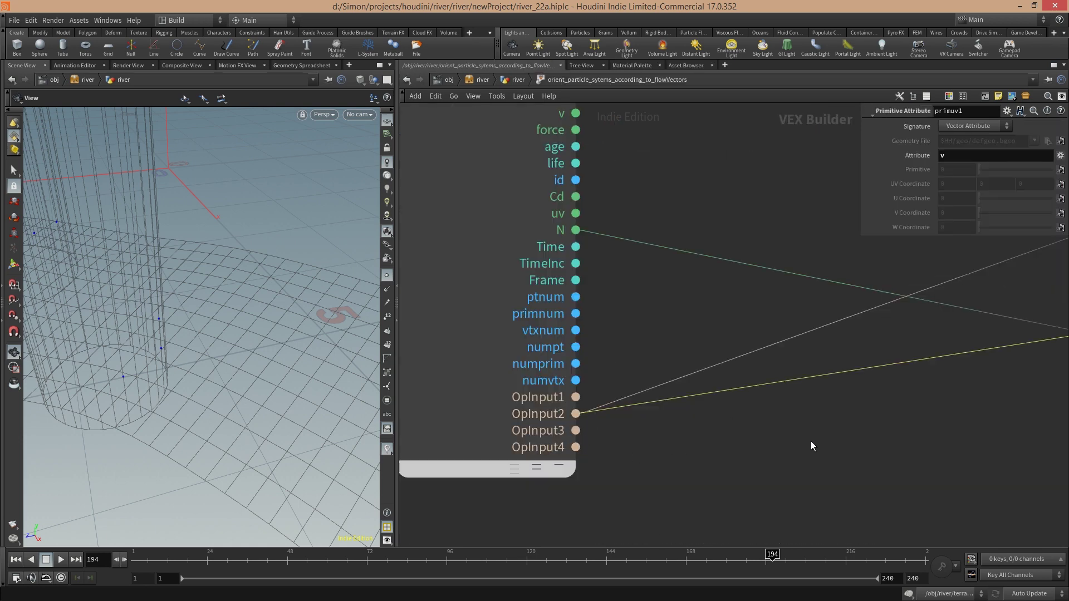
{"action": "scroll", "coordinate": [806, 439], "scroll_direction": "down", "scroll_amount": 4}
{"action": "middle_click_drag", "start_coordinate": [806, 439], "coordinate": [511, 463]}
{"action": "middle_click_drag", "start_coordinate": [779, 417], "coordinate": [563, 462]}
{"action": "middle_click_drag", "start_coordinate": [802, 315], "coordinate": [592, 364]}
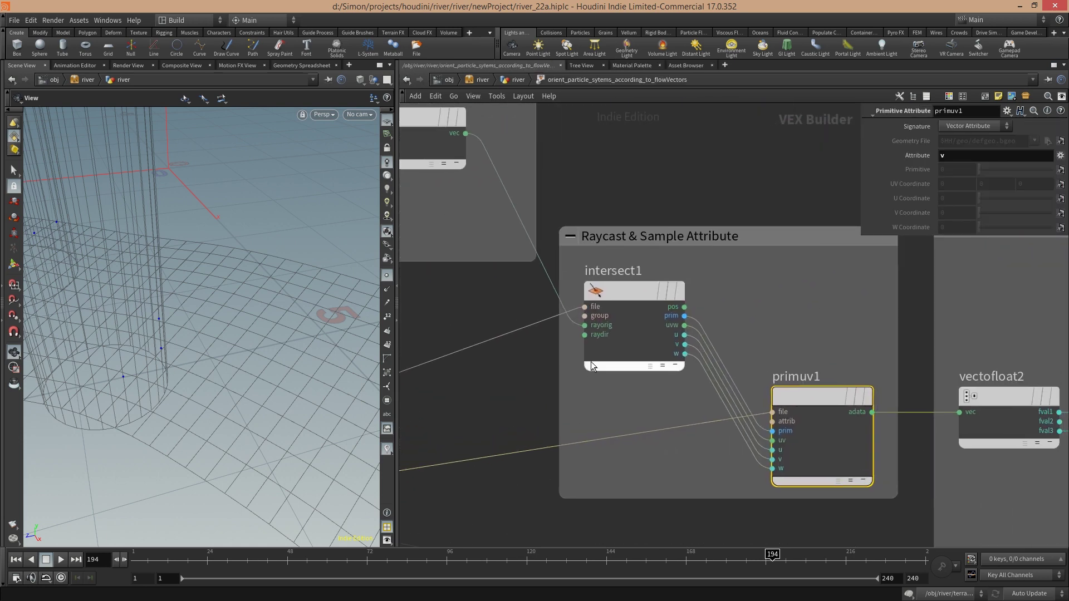
{"action": "scroll", "coordinate": [540, 355], "scroll_direction": "up", "scroll_amount": 3}
{"action": "left_click", "coordinate": [681, 342]}
{"action": "middle_click_drag", "start_coordinate": [822, 306], "coordinate": [770, 302]}
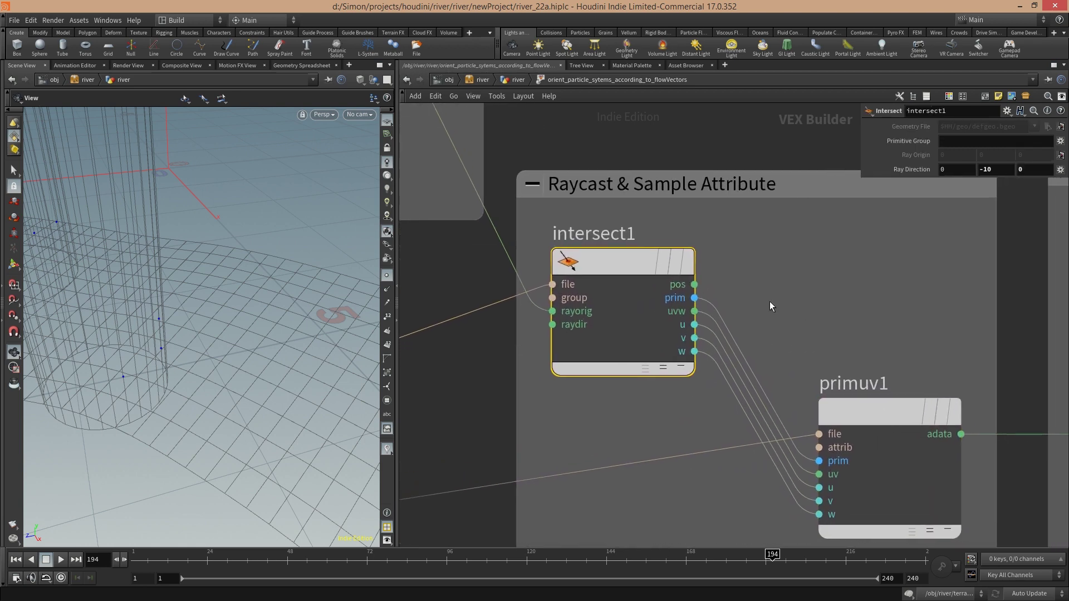
{"action": "middle_click_drag", "start_coordinate": [642, 324], "coordinate": [558, 307]}
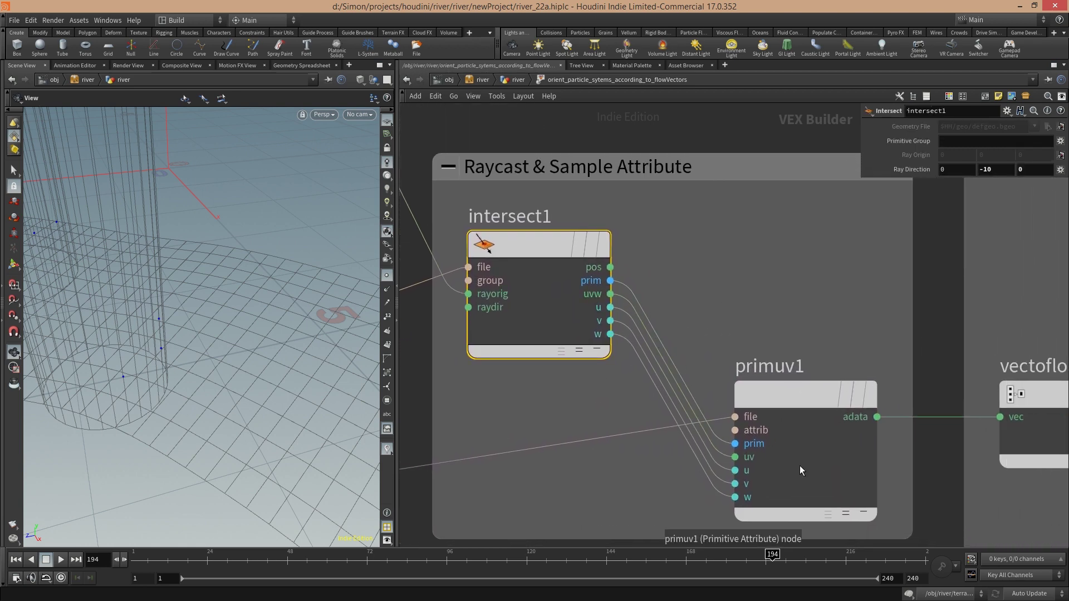
{"action": "left_click", "coordinate": [821, 468]}
{"action": "middle_click", "coordinate": [795, 447]}
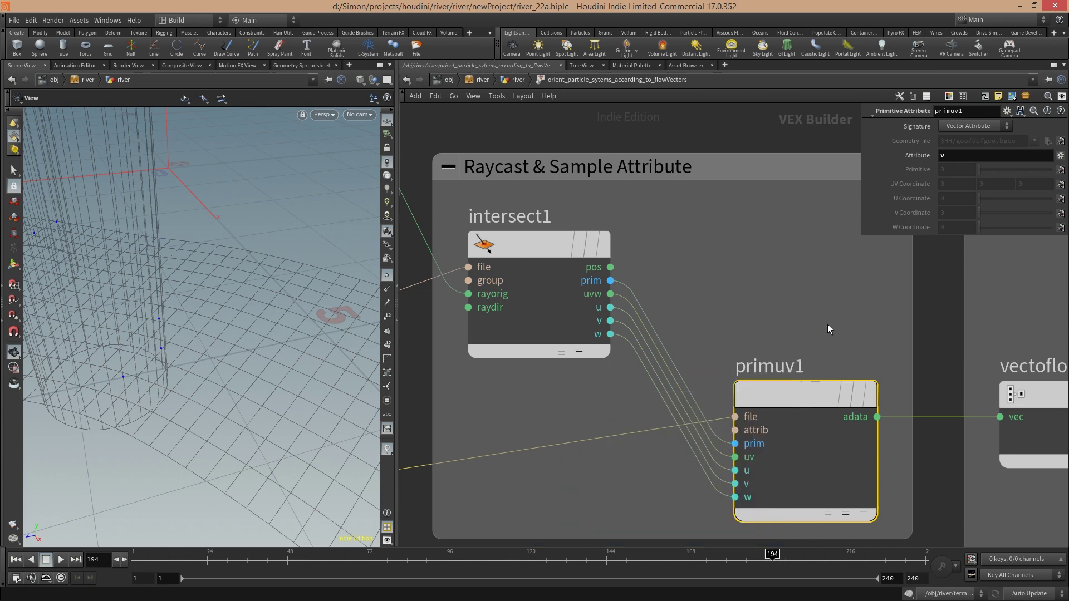
{"action": "middle_click_drag", "start_coordinate": [836, 318], "coordinate": [803, 300]}
{"action": "scroll", "coordinate": [746, 284], "scroll_direction": "down", "scroll_amount": 2}
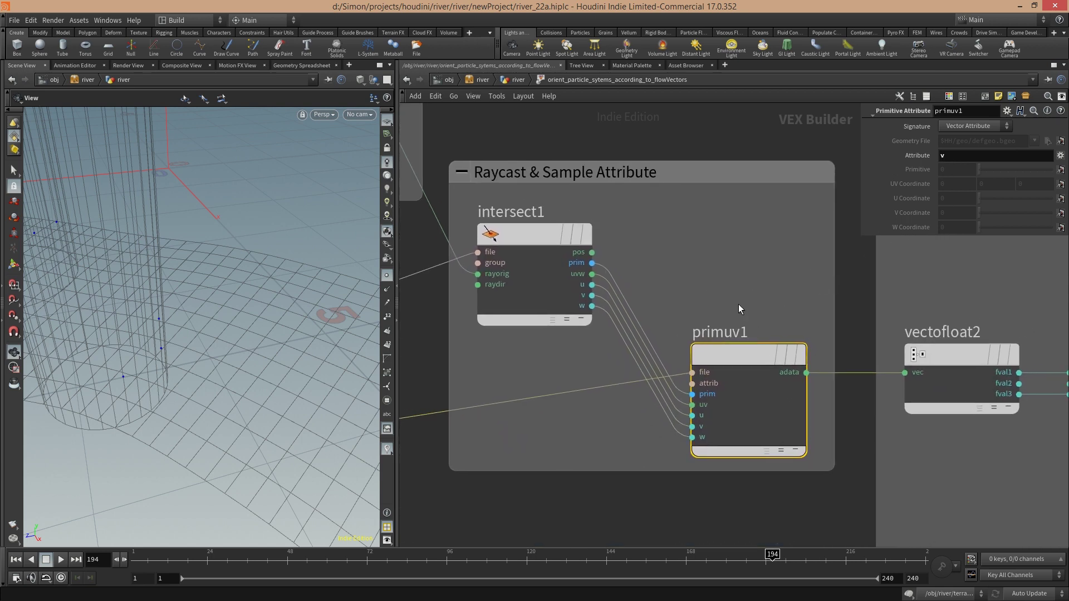
{"action": "middle_click", "coordinate": [760, 409]}
- Connect floattovec2's vec output to the N input of geometryvopoutput1 and inspect the flattened flow vectors along the river
{"action": "scroll", "coordinate": [819, 270], "scroll_direction": "down", "scroll_amount": 3}
{"action": "middle_click_drag", "start_coordinate": [819, 279], "coordinate": [553, 272]}
{"action": "scroll", "coordinate": [591, 253], "scroll_direction": "up", "scroll_amount": 1}
{"action": "middle_click_drag", "start_coordinate": [624, 265], "coordinate": [589, 240]}
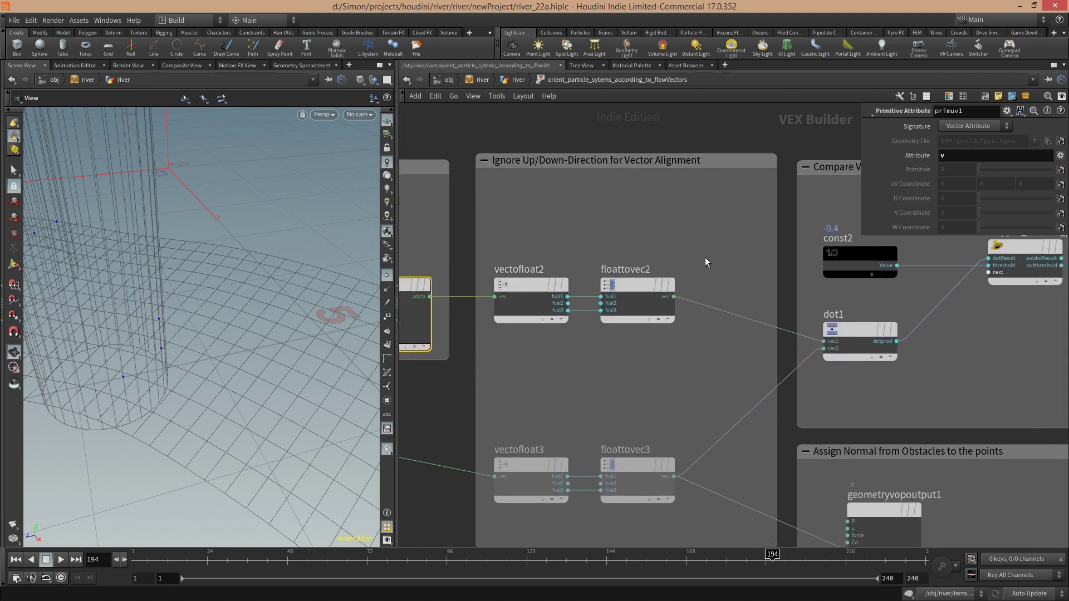
{"action": "middle_click_drag", "start_coordinate": [738, 287], "coordinate": [706, 248]}
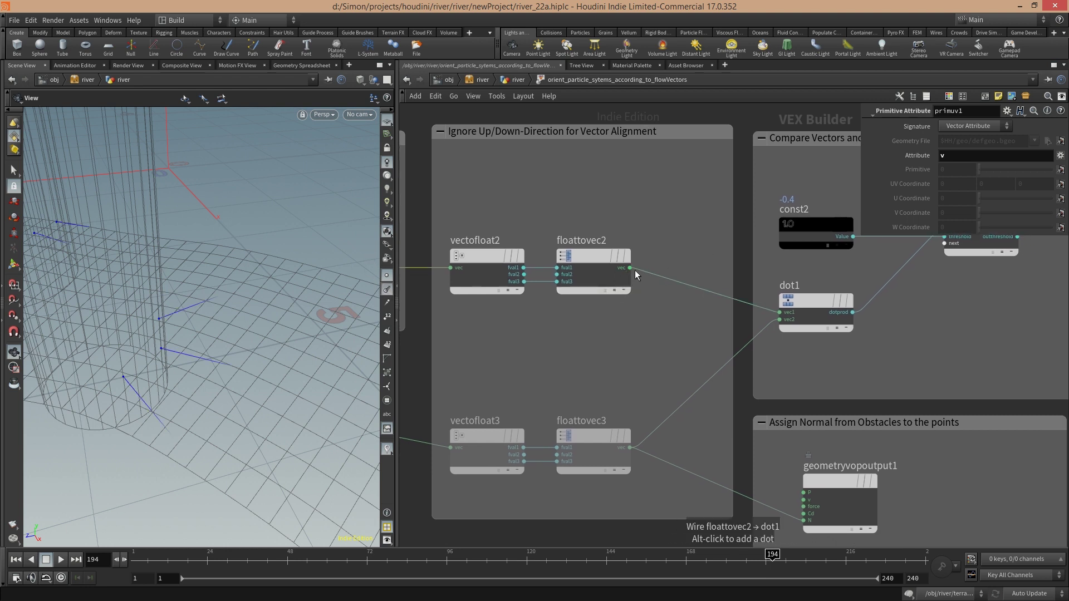
{"action": "left_click_drag", "start_coordinate": [631, 268], "coordinate": [804, 520]}
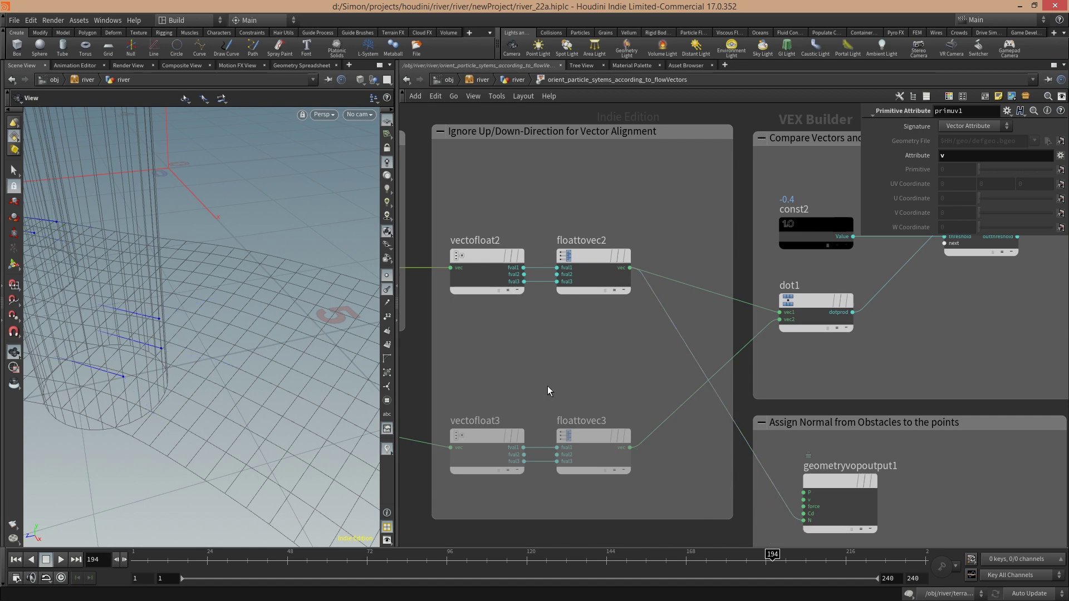
{"action": "left_click_drag", "start_coordinate": [287, 359], "coordinate": [183, 365]}
{"action": "right_click_drag", "start_coordinate": [119, 318], "coordinate": [248, 322]}
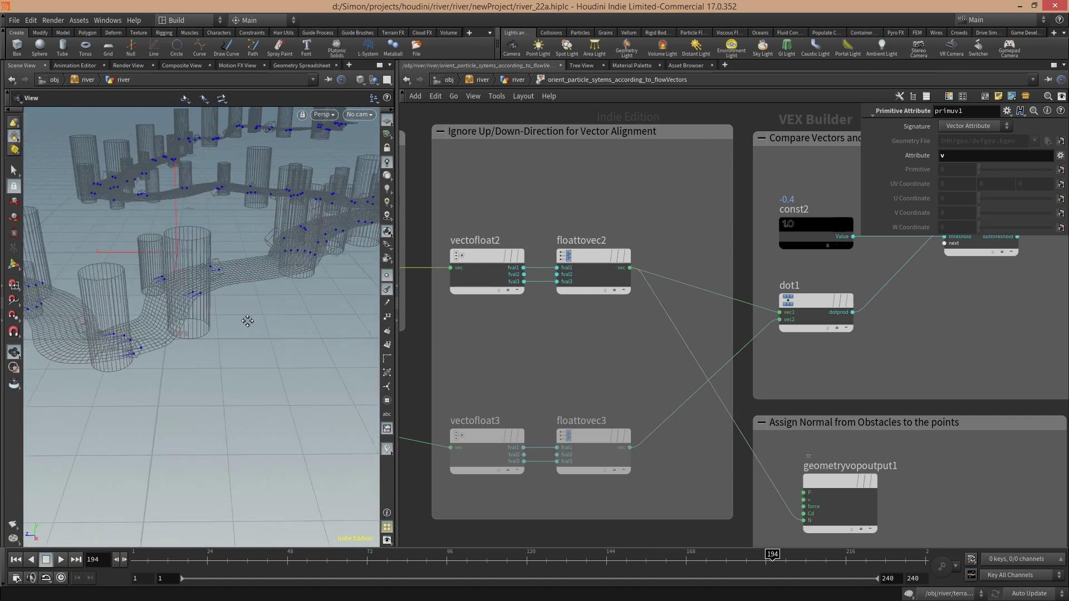
{"action": "left_click_drag", "start_coordinate": [249, 322], "coordinate": [188, 303]}
{"action": "right_click_drag", "start_coordinate": [189, 303], "coordinate": [245, 302]}
{"action": "left_click_drag", "start_coordinate": [245, 302], "coordinate": [316, 277]}
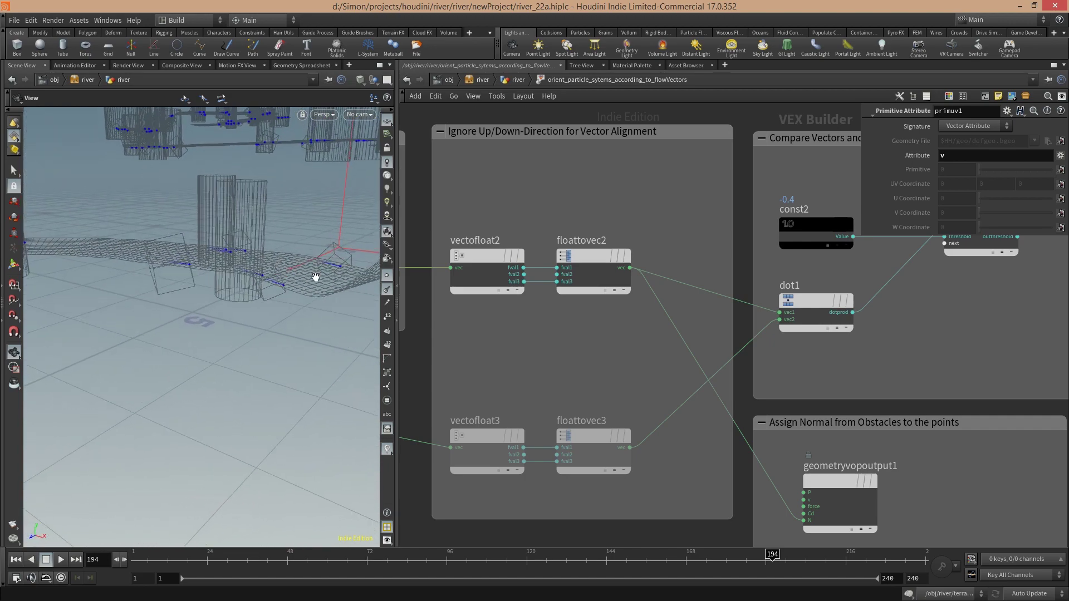
- Connect primuv1's adata output directly to geometryvopoutput1's N input and view the unflattened vectors on the sloped river section
{"action": "middle_click_drag", "start_coordinate": [551, 329], "coordinate": [602, 324]}
{"action": "left_click_drag", "start_coordinate": [438, 263], "coordinate": [856, 517]}
{"action": "left_click_drag", "start_coordinate": [317, 332], "coordinate": [279, 244]}
{"action": "left_click_drag", "start_coordinate": [236, 325], "coordinate": [261, 264]}
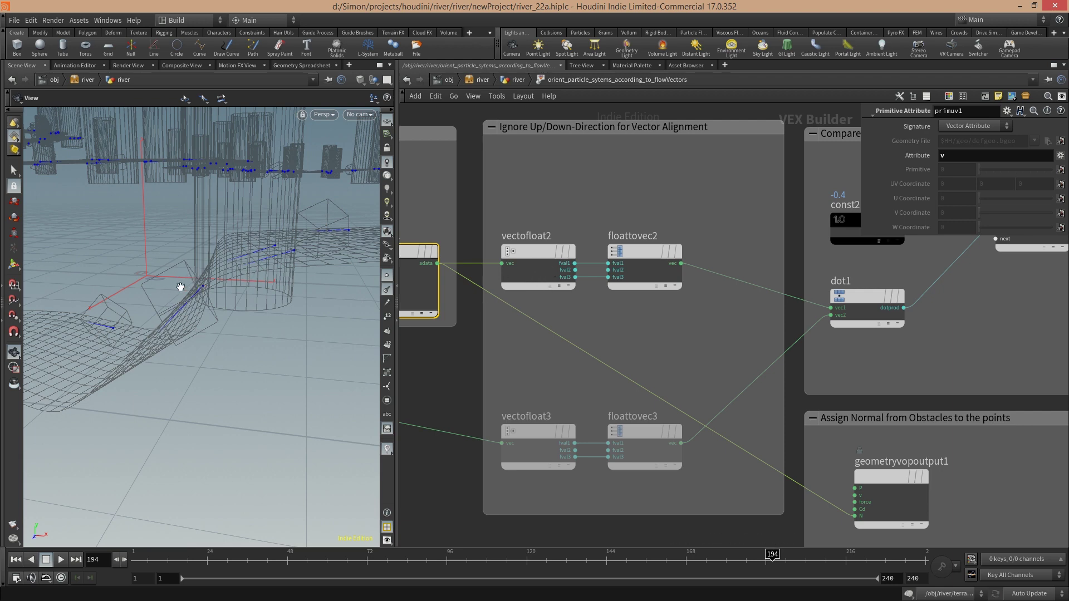
- Reconnect floattovec2's vec output to the N input for comparison and check floattovec2's Component 2 setting
{"action": "left_click_drag", "start_coordinate": [682, 263], "coordinate": [854, 513]}
{"action": "left_click_drag", "start_coordinate": [282, 338], "coordinate": [281, 364]}
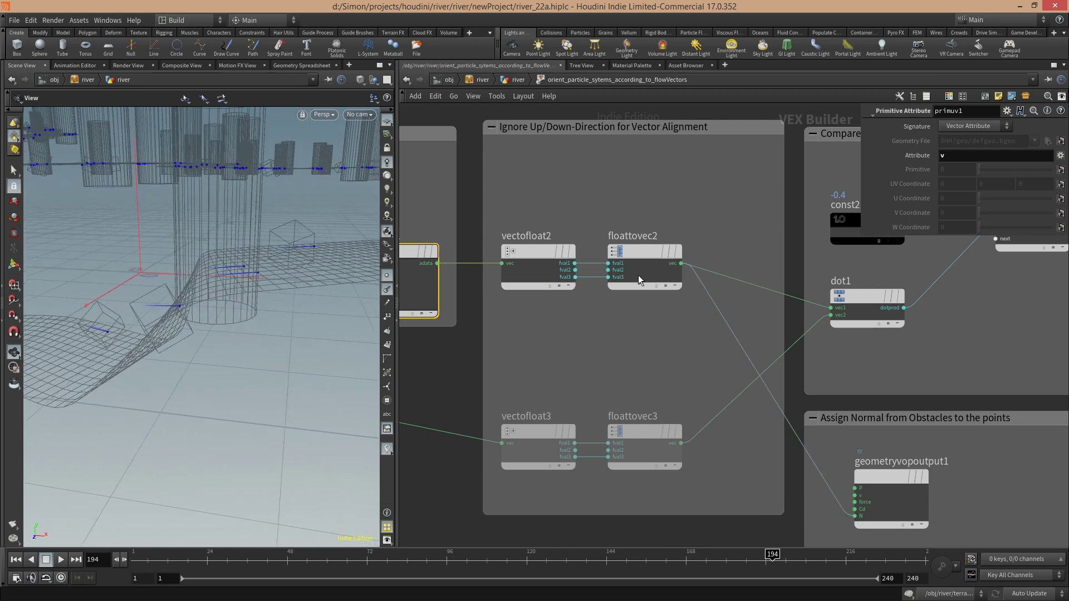
{"action": "left_click", "coordinate": [657, 273]}
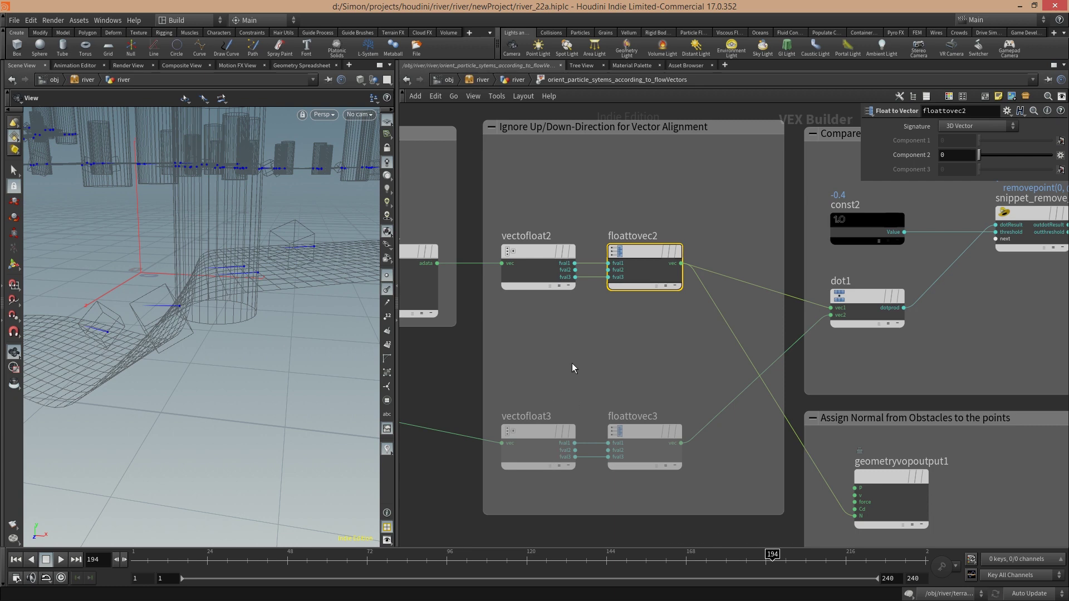
- Connect floattovec3's vec output to geometryvopoutput1's N input and inspect the obstacle normals around the cylinder
{"action": "middle_click_drag", "start_coordinate": [583, 365], "coordinate": [842, 352]}
{"action": "middle_click_drag", "start_coordinate": [523, 386], "coordinate": [830, 390]}
{"action": "middle_click_drag", "start_coordinate": [577, 384], "coordinate": [648, 348]}
{"action": "left_click_drag", "start_coordinate": [748, 396], "coordinate": [921, 470]}
{"action": "left_click_drag", "start_coordinate": [275, 371], "coordinate": [108, 340]}
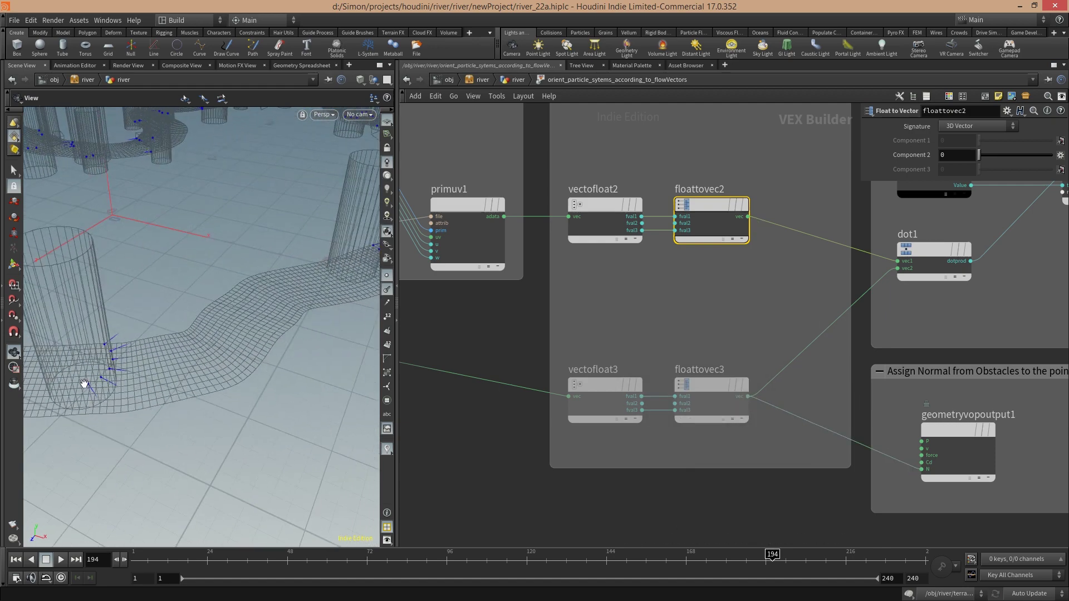
{"action": "left_click_drag", "start_coordinate": [297, 356], "coordinate": [192, 353]}
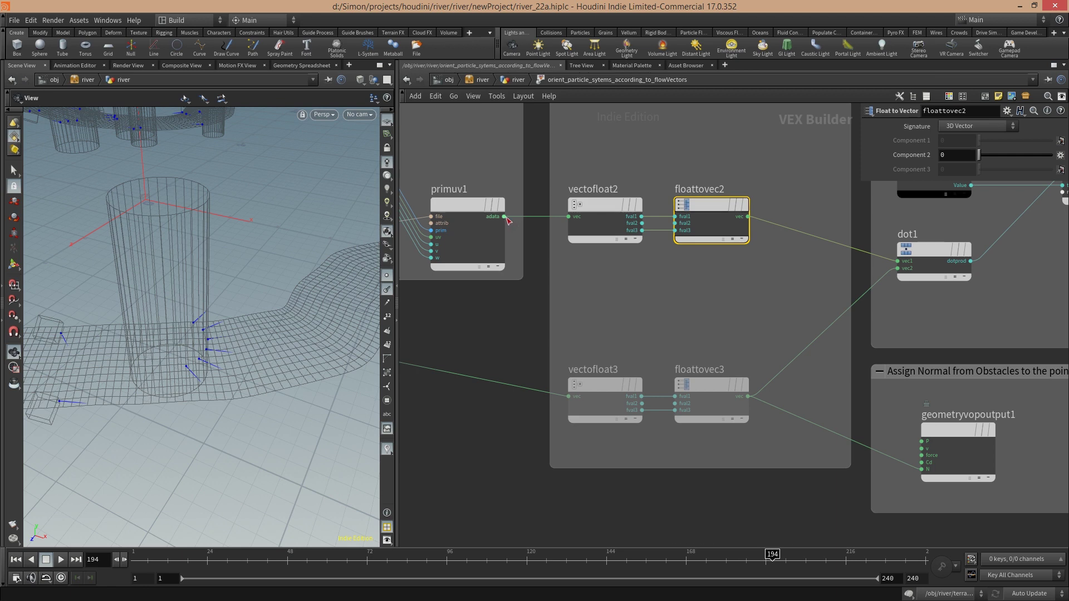
- Switch the N input of geometryvopoutput1 to primuv1's adata output and compare the flow directions at several obstacles
{"action": "left_click_drag", "start_coordinate": [504, 217], "coordinate": [922, 469]}
{"action": "left_click_drag", "start_coordinate": [201, 355], "coordinate": [232, 378]}
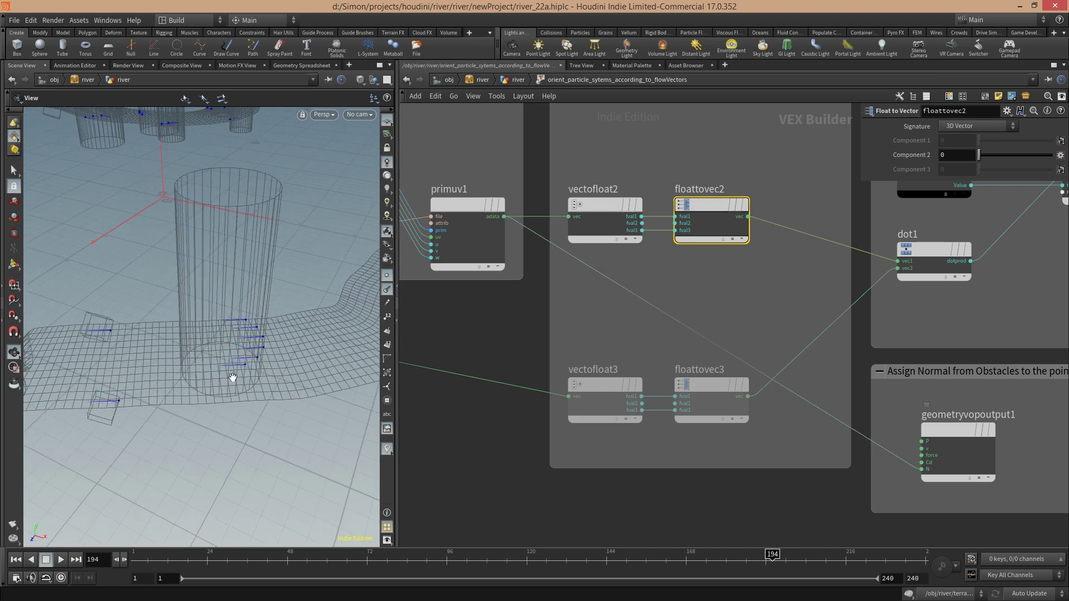
{"action": "left_click_drag", "start_coordinate": [167, 339], "coordinate": [286, 308]}
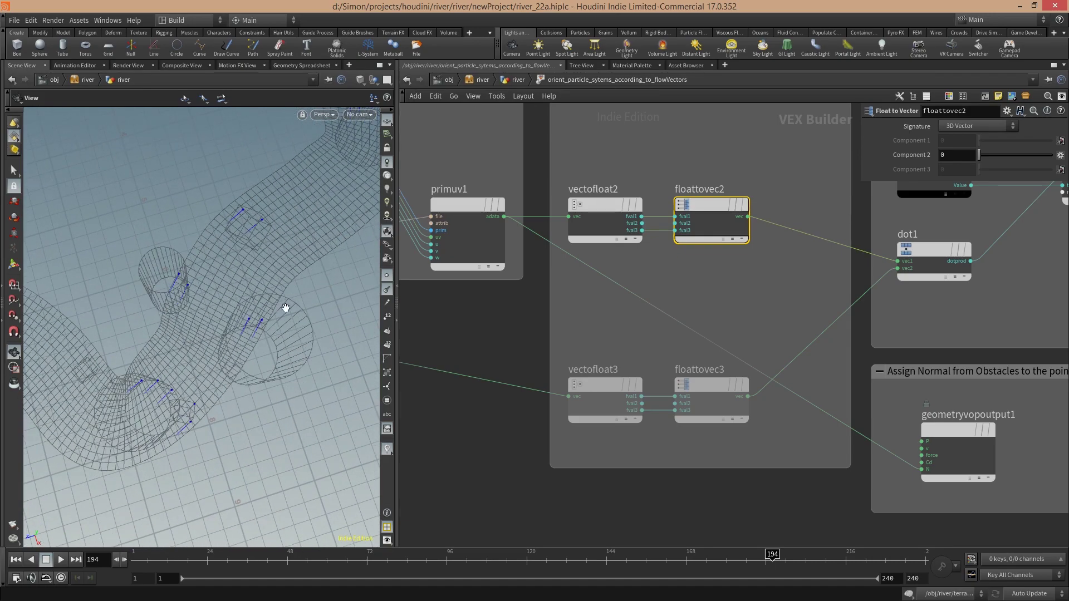
{"action": "left_click_drag", "start_coordinate": [295, 416], "coordinate": [302, 262]}
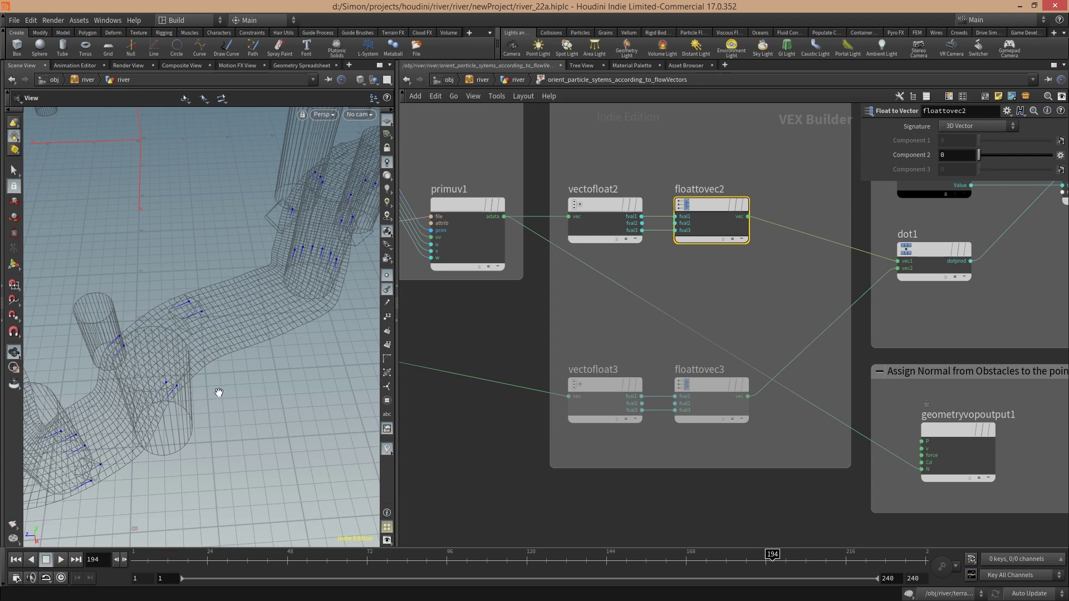
{"action": "left_click_drag", "start_coordinate": [293, 304], "coordinate": [234, 462]}
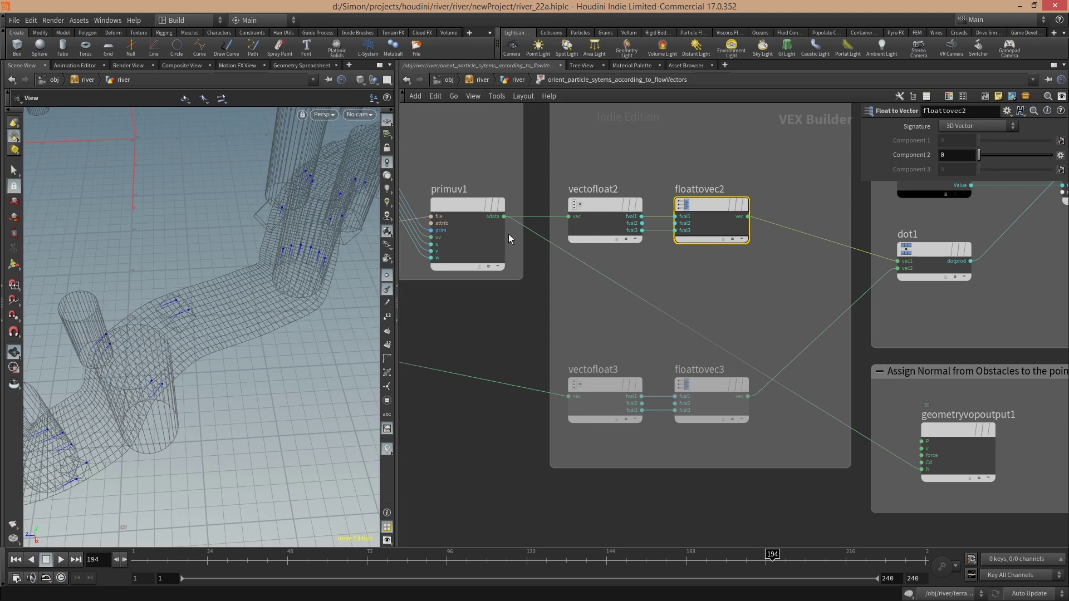
- Restore the connection from floattovec3's vec output to geometryvopoutput1's N input
{"action": "left_click_drag", "start_coordinate": [748, 397], "coordinate": [923, 470]}
{"action": "left_click_drag", "start_coordinate": [295, 345], "coordinate": [305, 334]}
- Examine the dot1 node, the obstacle normals in the viewport and the snippet_remove_points1 code that uses the const2 threshold
{"action": "middle_click_drag", "start_coordinate": [773, 323], "coordinate": [488, 332]}
{"action": "left_click_drag", "start_coordinate": [643, 280], "coordinate": [644, 295]}
{"action": "middle_click_drag", "start_coordinate": [739, 307], "coordinate": [673, 299]}
{"action": "middle_click_drag", "start_coordinate": [299, 319], "coordinate": [201, 399]}
{"action": "left_click_drag", "start_coordinate": [217, 337], "coordinate": [298, 353]}
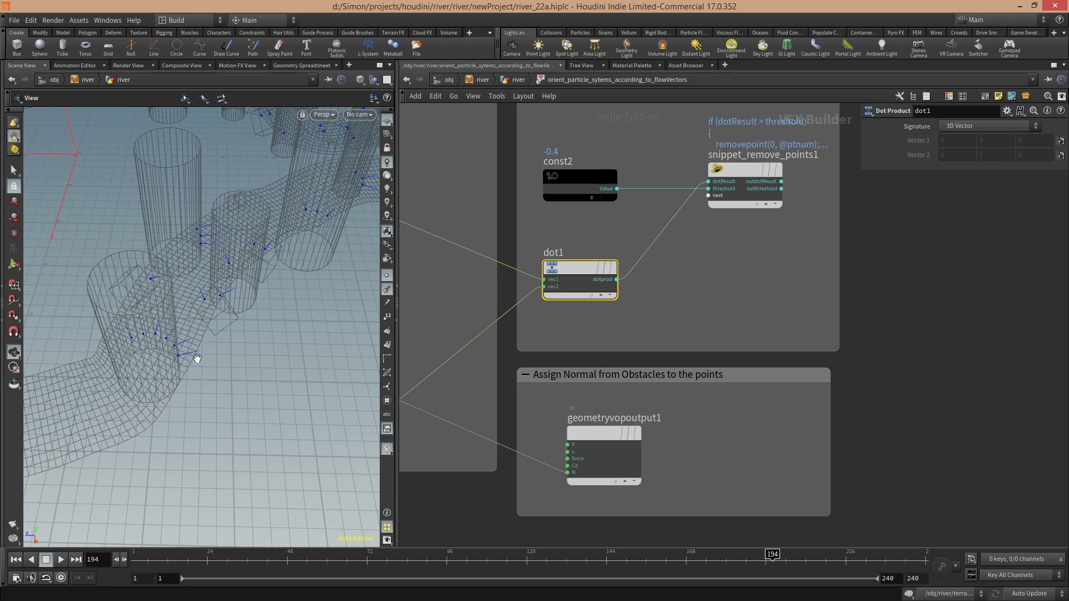
{"action": "mouse_move", "coordinate": [299, 381]}
{"action": "left_mouse_down"}
{"action": "mouse_move", "coordinate": [280, 382]}
{"action": "mouse_move", "coordinate": [293, 381]}
{"action": "left_mouse_up"}
{"action": "middle_click_drag", "start_coordinate": [749, 204], "coordinate": [731, 233]}
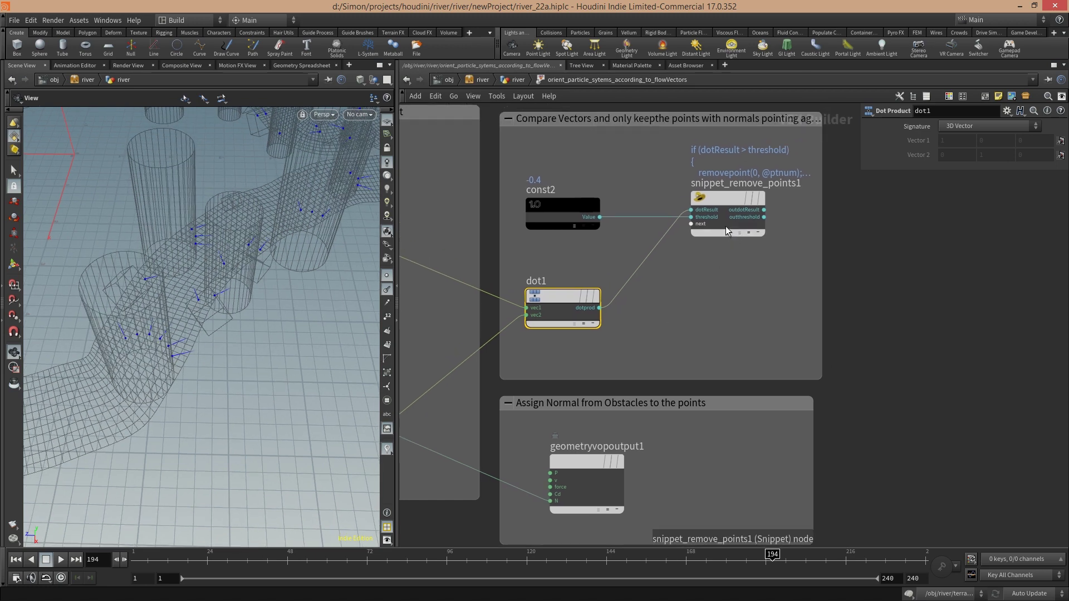
{"action": "left_click", "coordinate": [724, 226]}
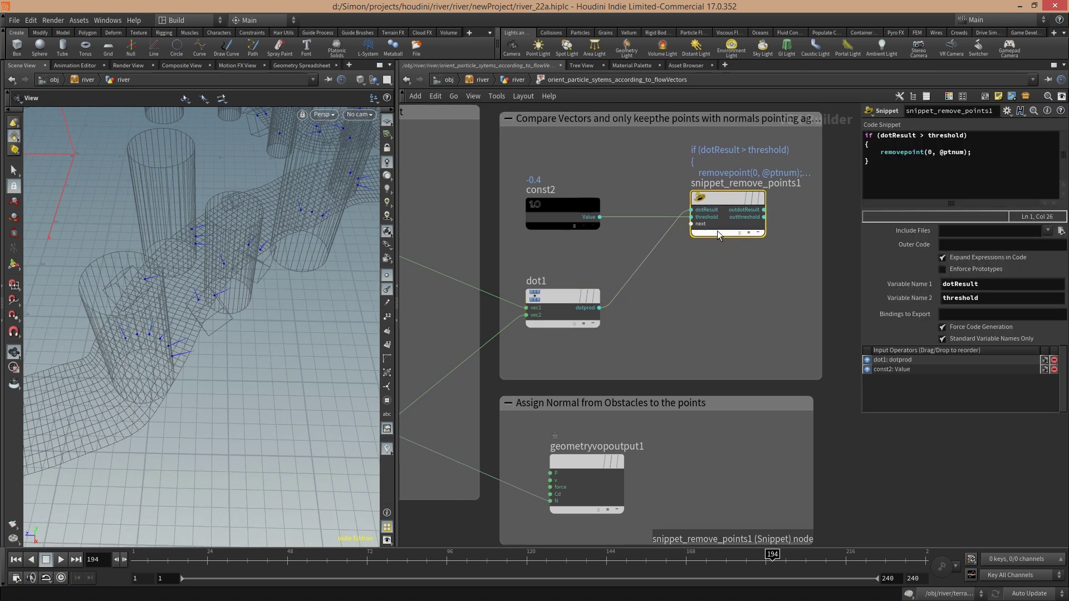
{"action": "left_click", "coordinate": [565, 315]}
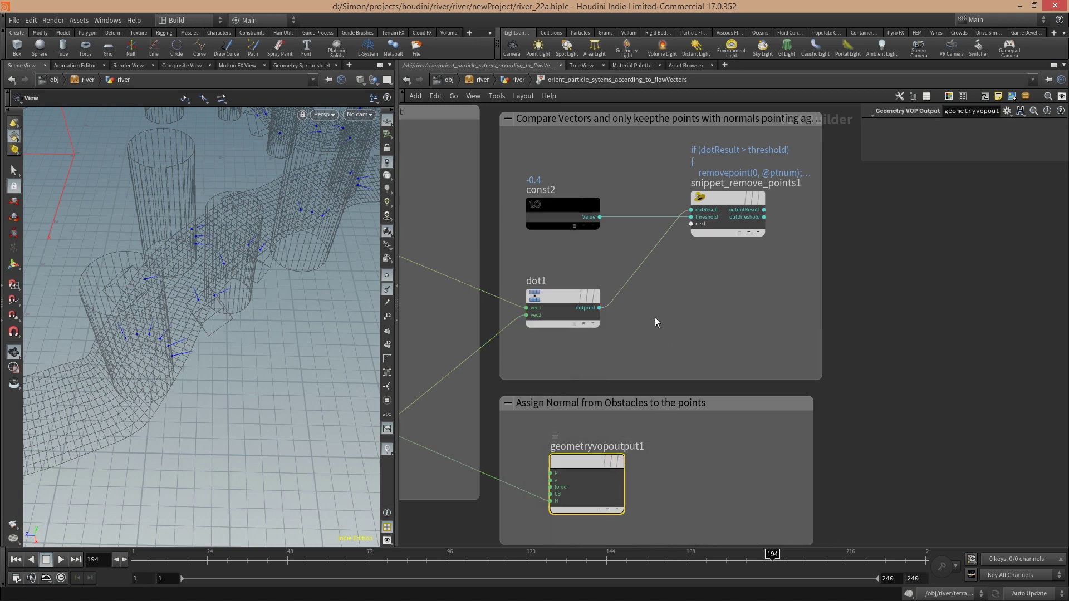
- Review the snippet_remove_points1 code and variables and the dot1 node that feeds its dotResult input
{"action": "left_click", "coordinate": [757, 234]}
{"action": "middle_click_drag", "start_coordinate": [819, 272], "coordinate": [772, 300]}
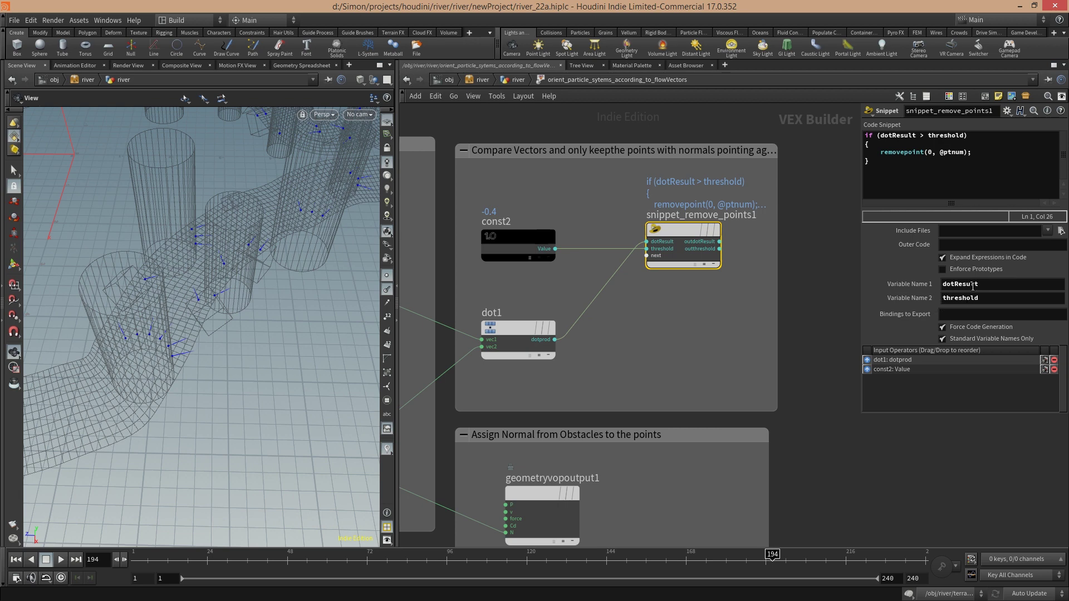
{"action": "scroll", "coordinate": [643, 313], "scroll_direction": "up", "scroll_amount": 3}
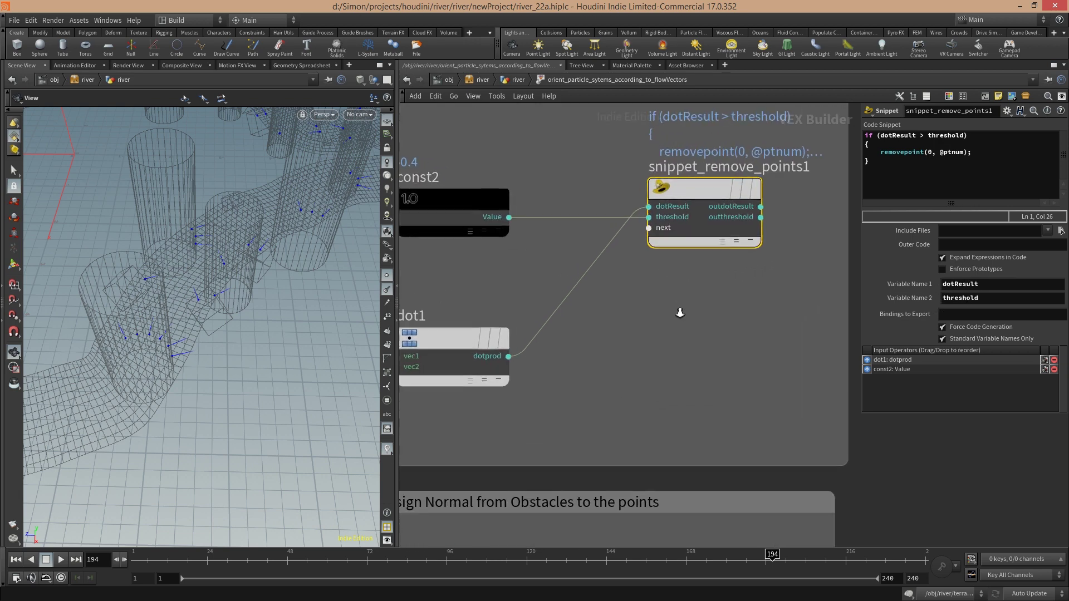
{"action": "left_click", "coordinate": [496, 383]}
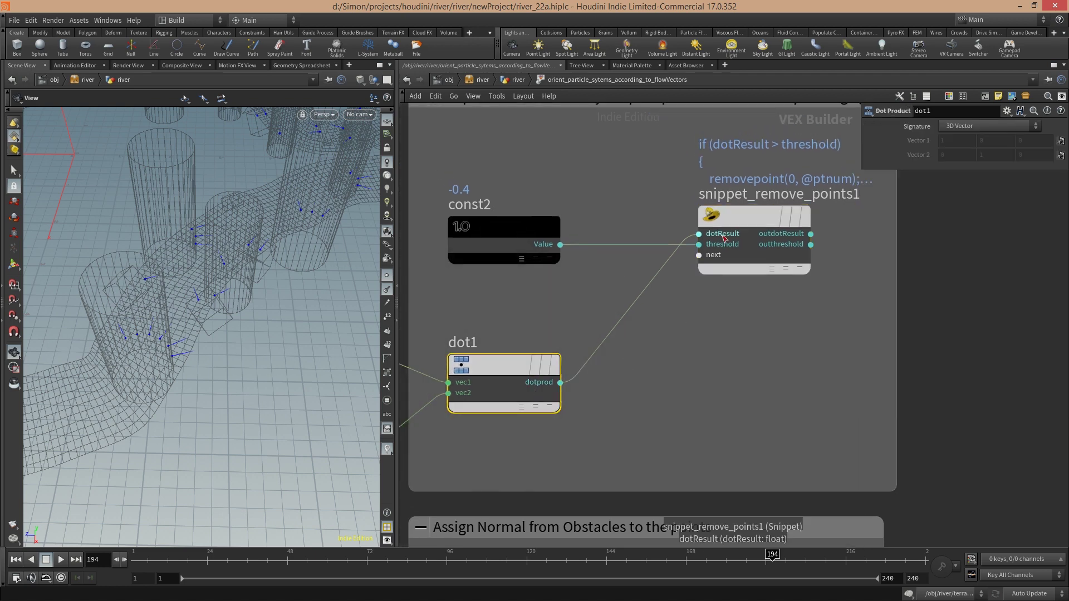
- Try a const2 threshold of -0.3 and inspect the remaining normals on the cylinders
{"action": "left_click", "coordinate": [519, 237]}
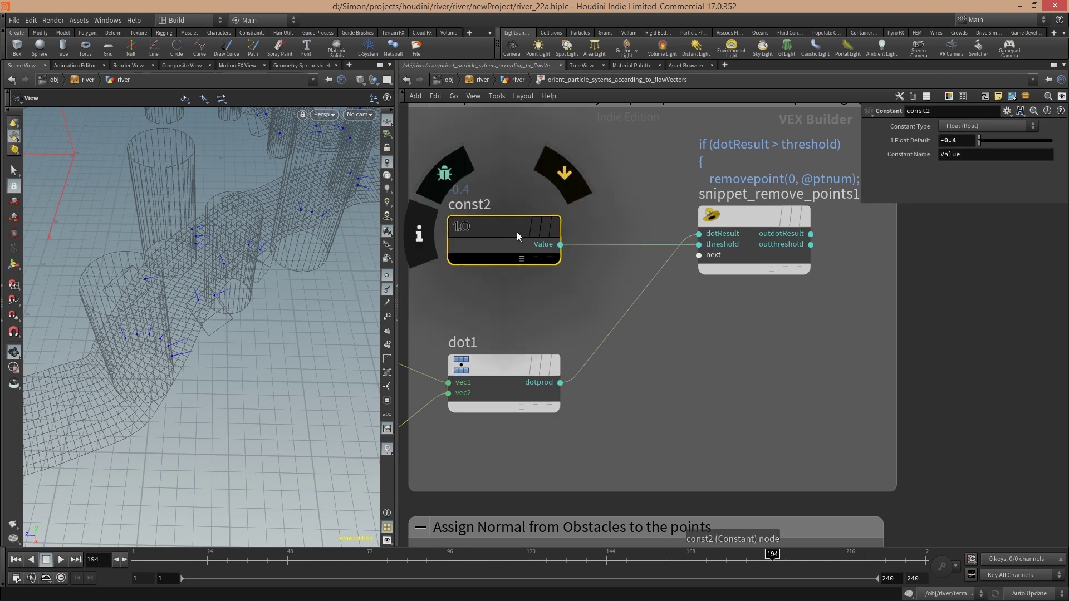
{"action": "left_click", "coordinate": [974, 141]}
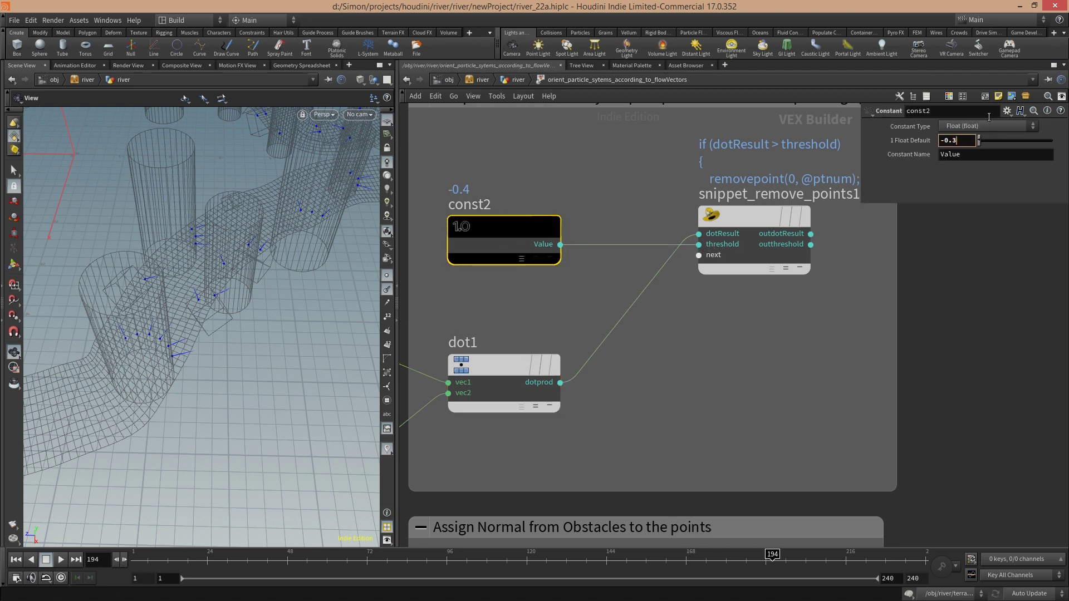
{"action": "type", "text": "3"}
{"action": "key", "text": "Return"}
{"action": "left_click_drag", "start_coordinate": [238, 311], "coordinate": [357, 320]}
- Try const2 thresholds of -0.1 and -0.5 to compare which obstacle points are kept
{"action": "left_click", "coordinate": [966, 139]}
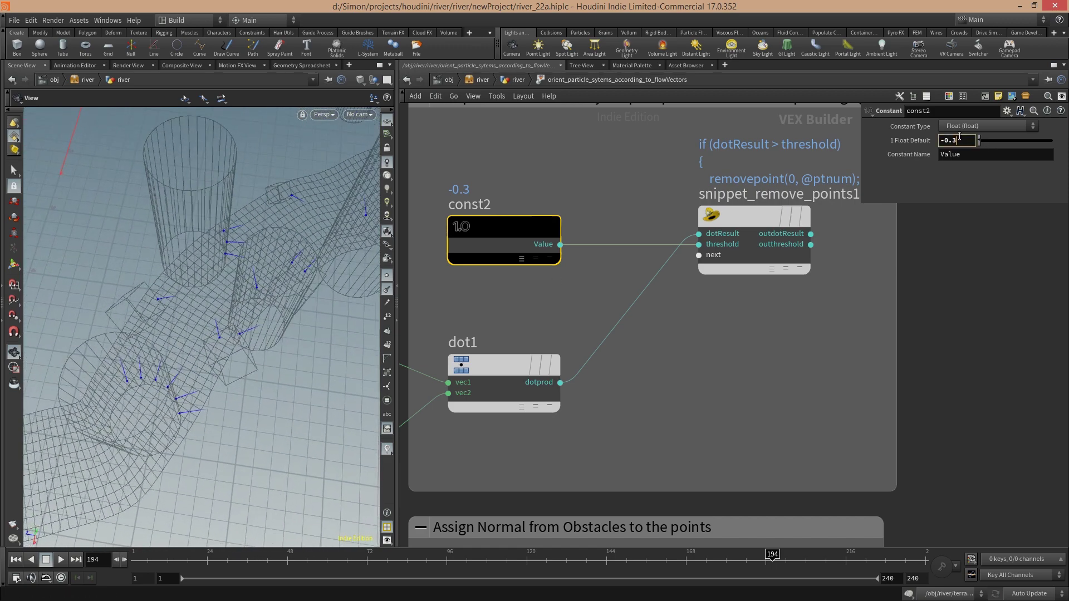
{"action": "key", "text": "BackSpace"}
{"action": "type", "text": "1"}
{"action": "key", "text": "Return"}
{"action": "double_click", "coordinate": [968, 143]}
{"action": "type", "text": "-.5"}
{"action": "key", "text": "Return"}
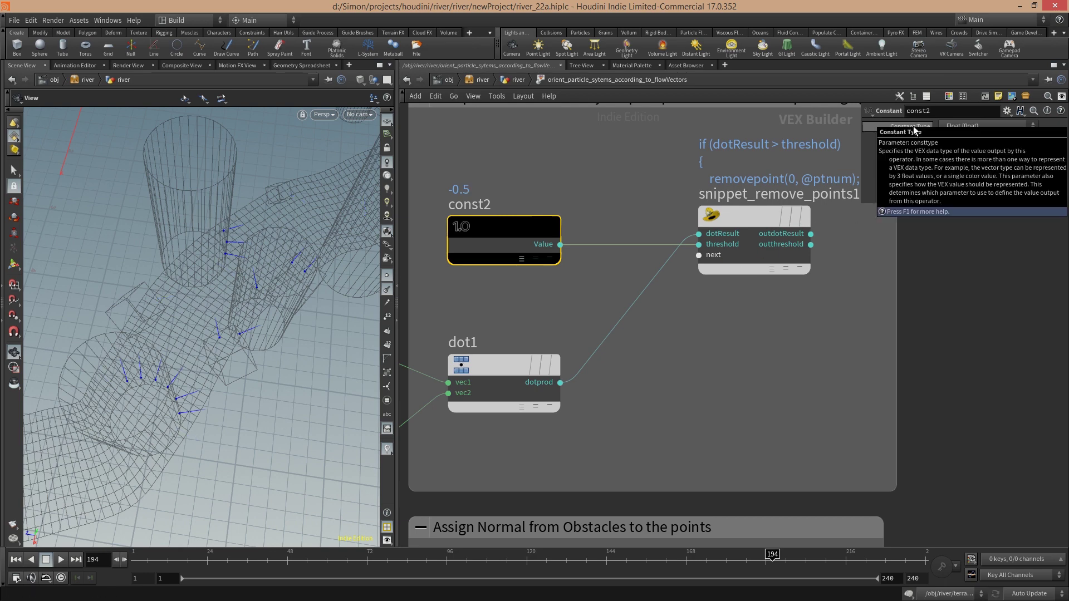
- Try const2 thresholds of 0 and 0.5 and compare the points kept around the obstacles
{"action": "double_click", "coordinate": [961, 140]}
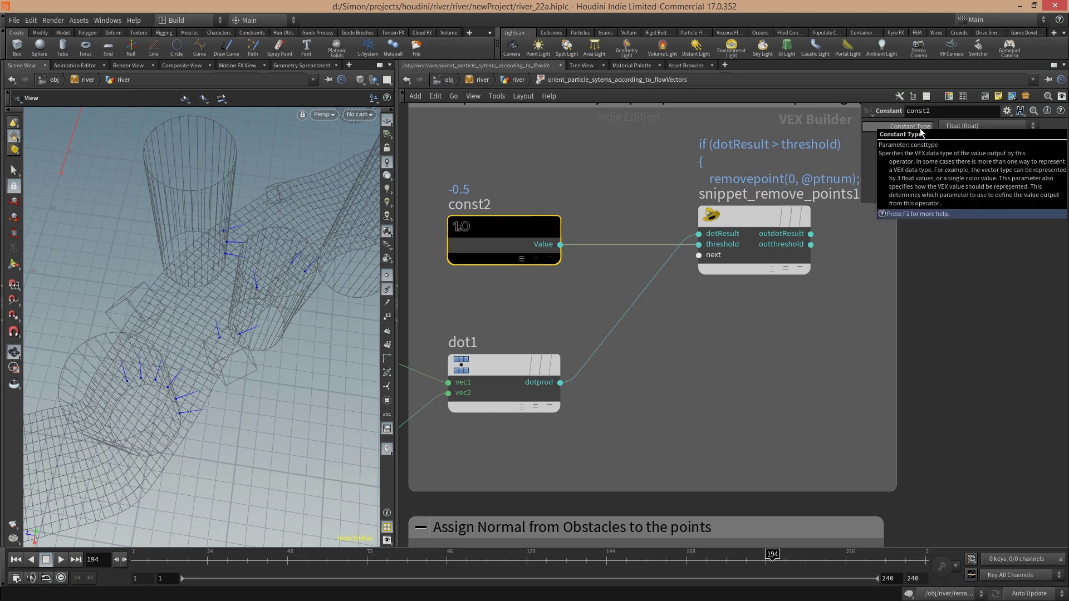
{"action": "type", "text": "0"}
{"action": "key", "text": "Return"}
{"action": "double_click", "coordinate": [958, 143]}
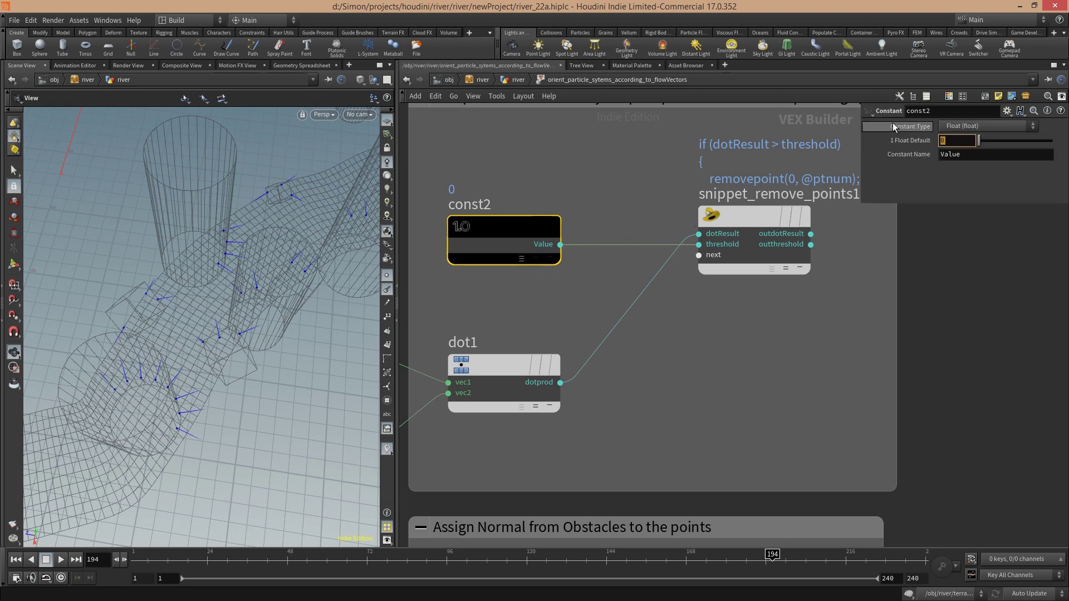
{"action": "type", "text": ".5"}
{"action": "key", "text": "Return"}
{"action": "left_click_drag", "start_coordinate": [260, 366], "coordinate": [293, 324]}
- Try a const2 threshold of 1 and inspect the normals all around the cylinders
{"action": "left_click", "coordinate": [958, 140]}
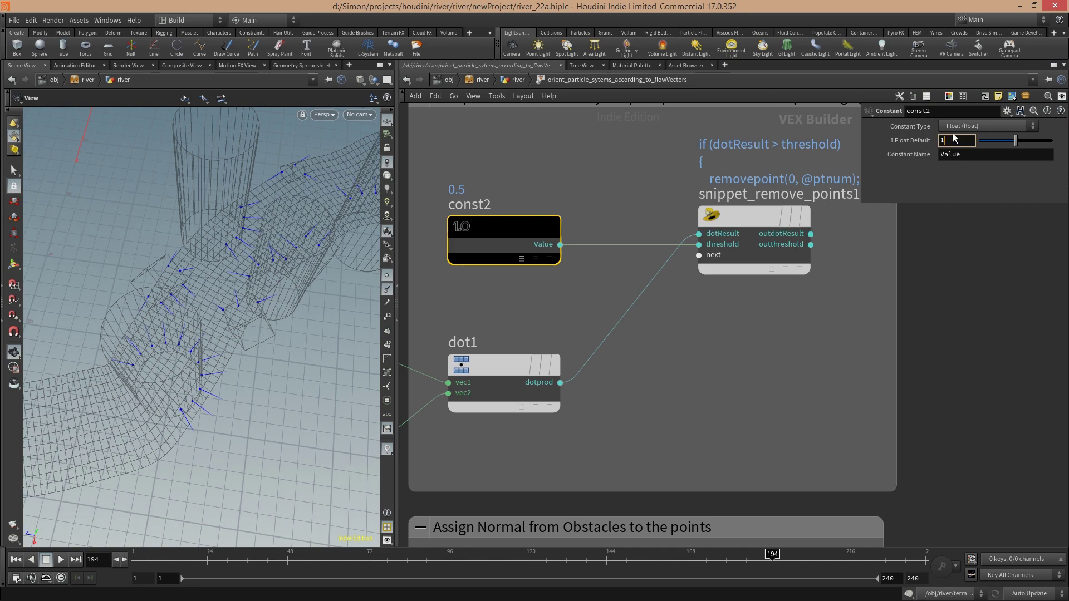
{"action": "left_click", "coordinate": [955, 138]}
{"action": "type", "text": "1"}
{"action": "key", "text": "Return"}
{"action": "left_click_drag", "start_coordinate": [329, 362], "coordinate": [269, 347]}
- Lower the const2 threshold to 0.5 and further to 0, checking the obstacles along the river
{"action": "left_click", "coordinate": [941, 141]}
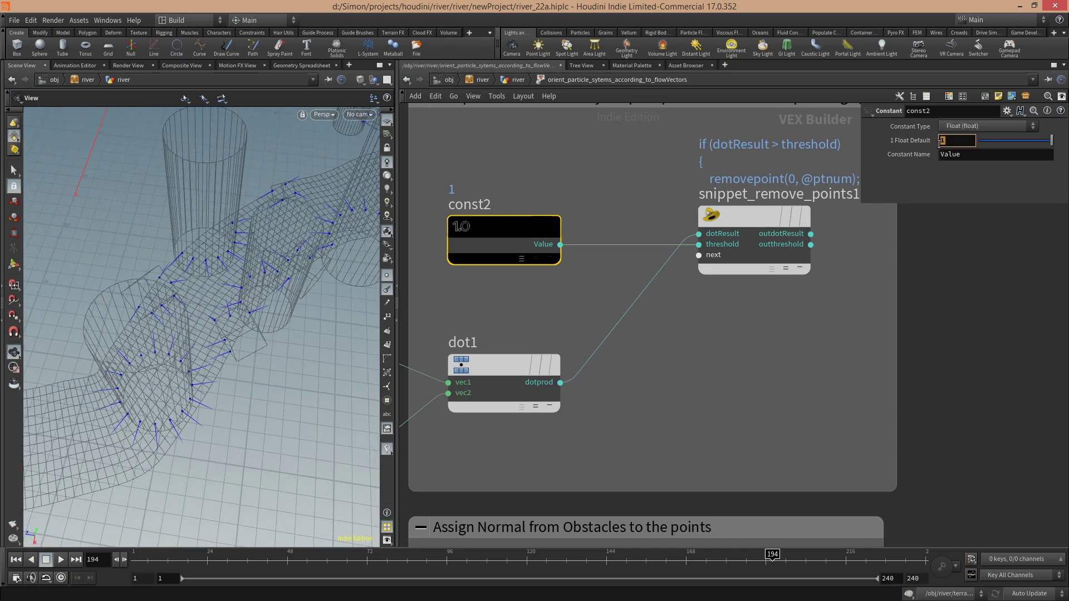
{"action": "key", "text": "Return"}
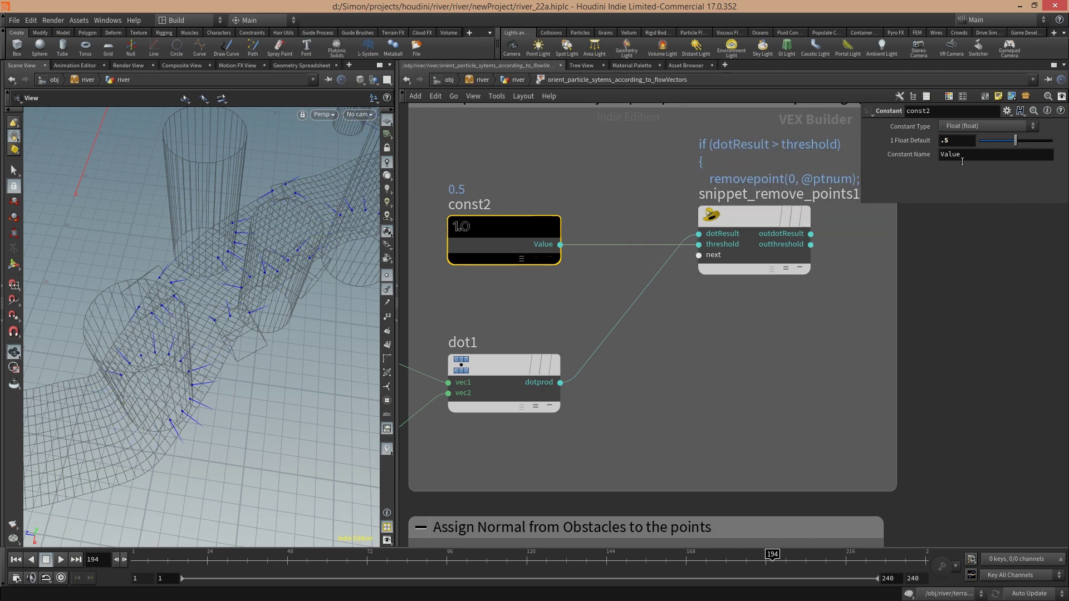
{"action": "left_click_drag", "start_coordinate": [1018, 143], "coordinate": [967, 145]}
{"action": "mouse_move", "coordinate": [288, 353]}
{"action": "middle_mouse_down"}
{"action": "mouse_move", "coordinate": [205, 420]}
{"action": "mouse_move", "coordinate": [245, 375]}
{"action": "mouse_move", "coordinate": [229, 414]}
{"action": "mouse_move", "coordinate": [275, 346]}
{"action": "mouse_move", "coordinate": [229, 429]}
{"action": "middle_mouse_up"}
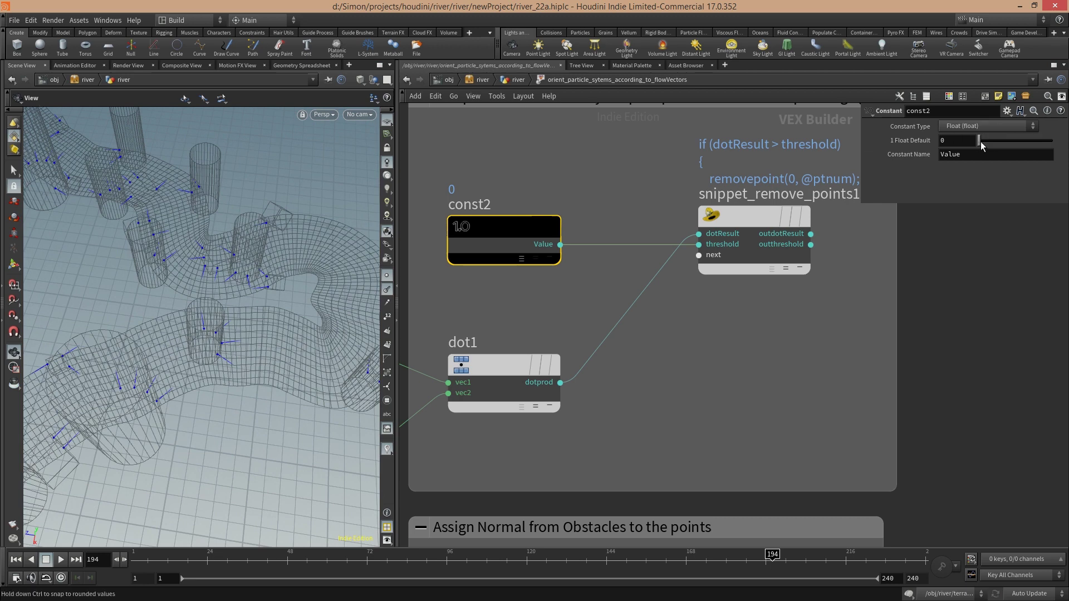
- Set the const2 threshold to -0.5 and check the remaining normals on the obstacles
{"action": "mouse_move", "coordinate": [992, 143]}
{"action": "left_mouse_down"}
{"action": "mouse_move", "coordinate": [1012, 142]}
{"action": "mouse_move", "coordinate": [995, 142]}
{"action": "left_mouse_up"}
{"action": "type", "text": "-."}
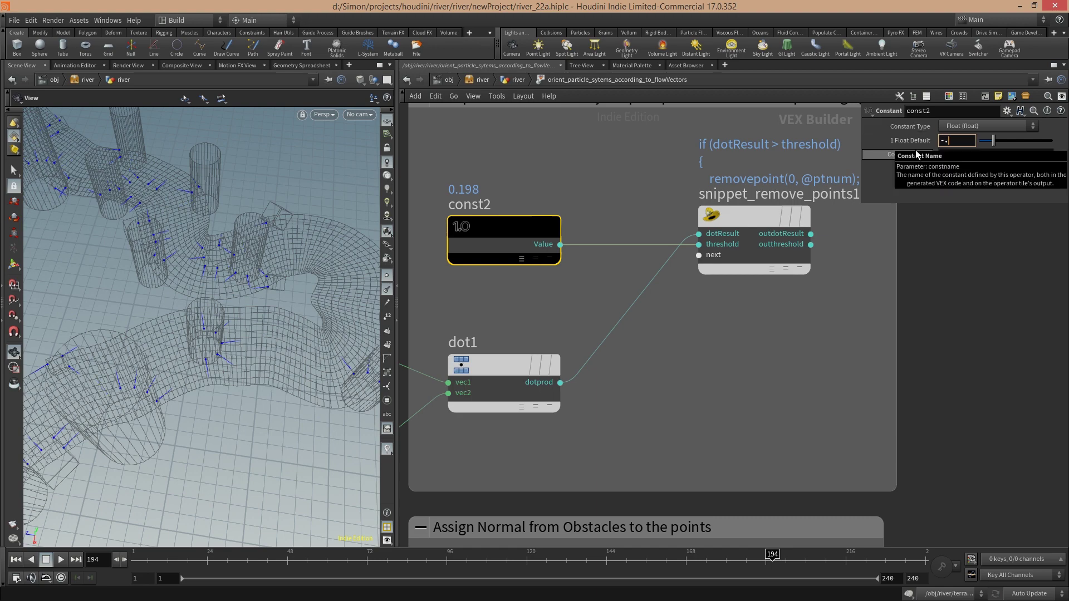
{"action": "type", "text": "5"}
{"action": "key", "text": "Return"}
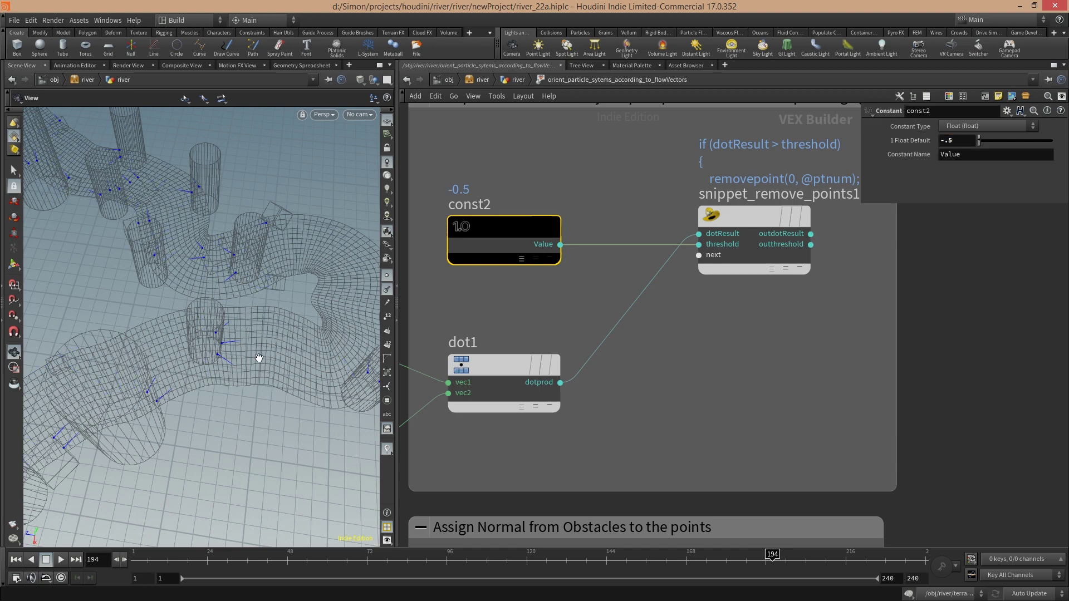
{"action": "left_click_drag", "start_coordinate": [257, 357], "coordinate": [336, 313]}
{"action": "left_click_drag", "start_coordinate": [168, 369], "coordinate": [272, 313]}
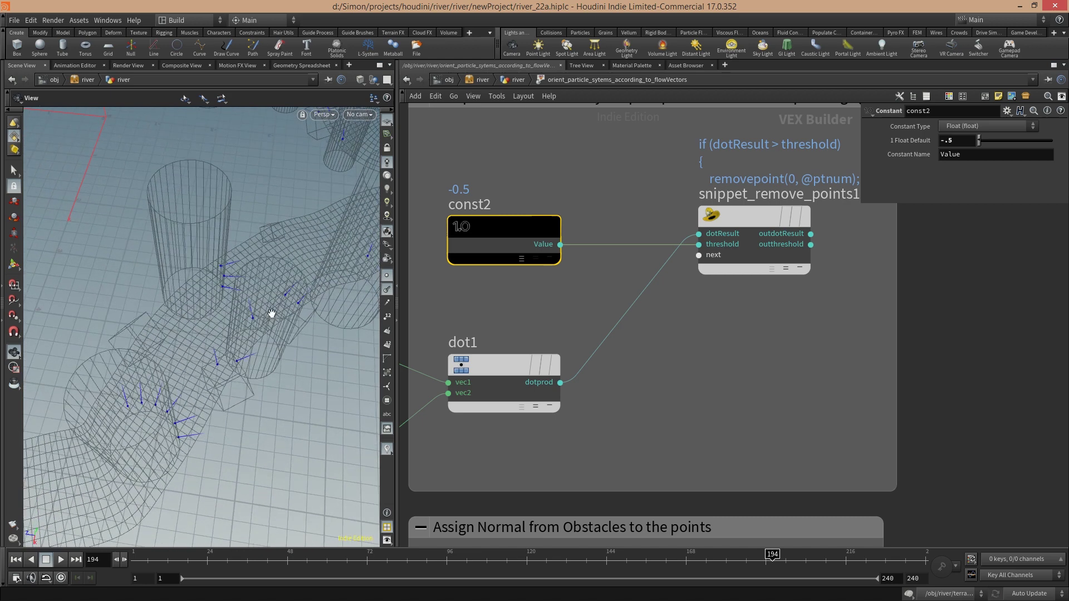
- Return to the river geometry network and display PACK_AND_INSTANCE4 to examine the instances around the obstacles
{"action": "scroll", "coordinate": [761, 365], "scroll_direction": "down", "scroll_amount": 6}
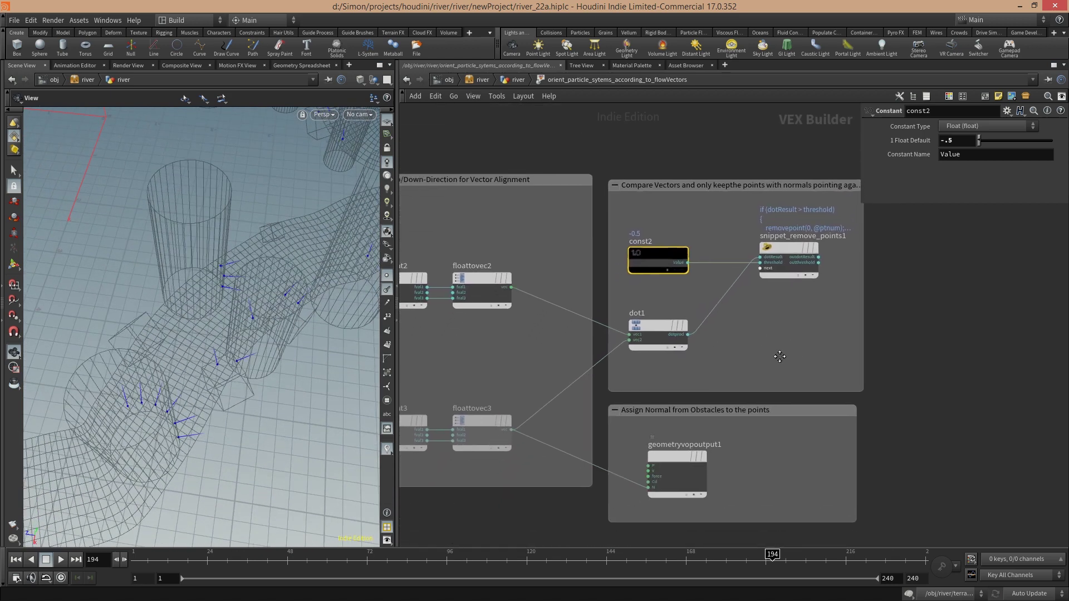
{"action": "middle_click_drag", "start_coordinate": [589, 440], "coordinate": [667, 370]}
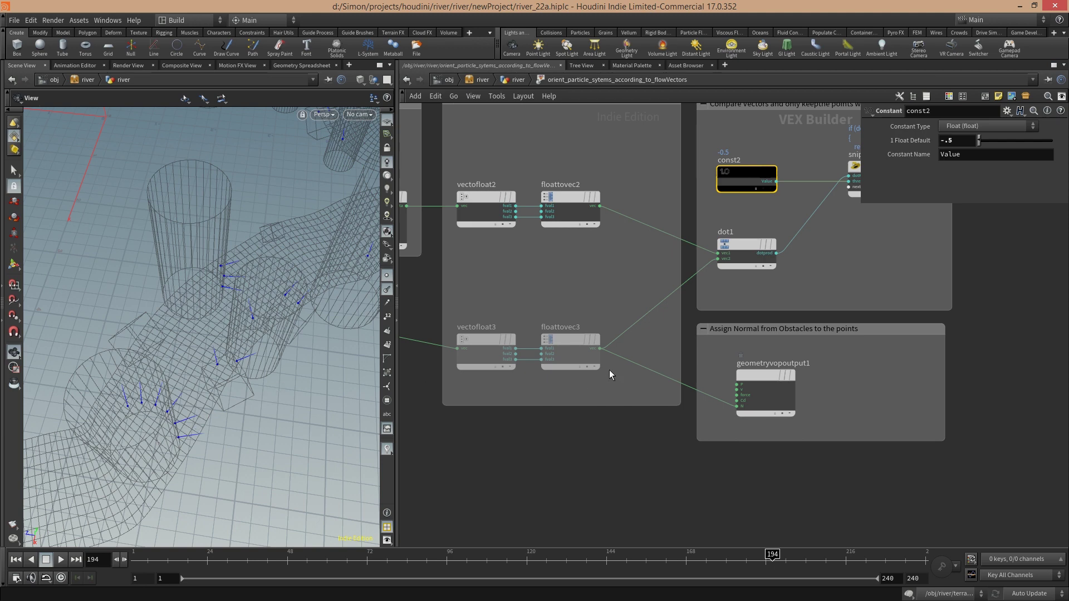
{"action": "middle_click_drag", "start_coordinate": [764, 309], "coordinate": [736, 338]}
{"action": "key", "text": "u"}
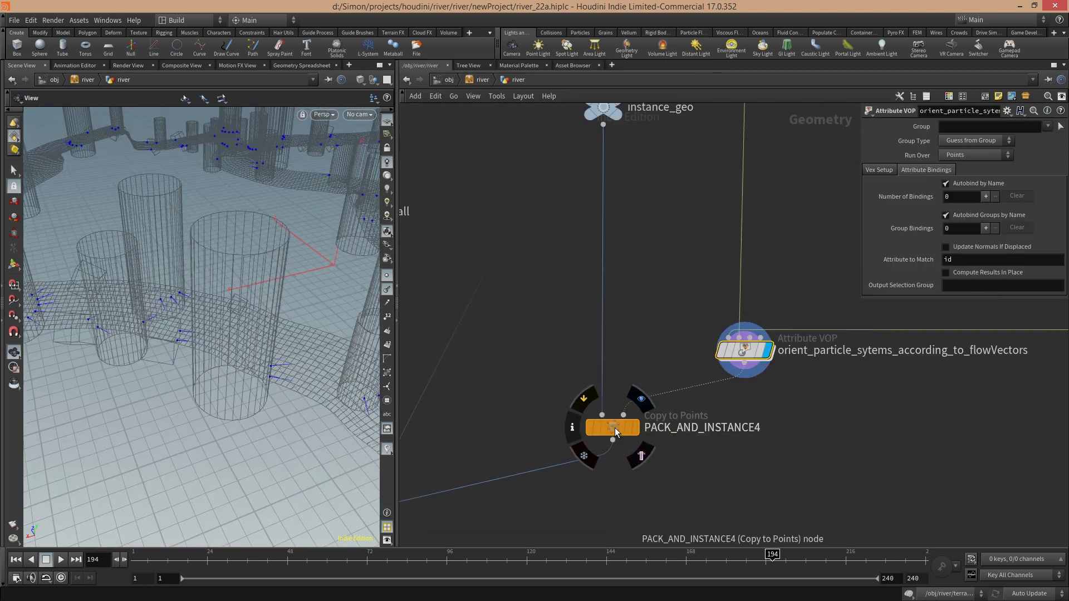
{"action": "left_click", "coordinate": [608, 427]}
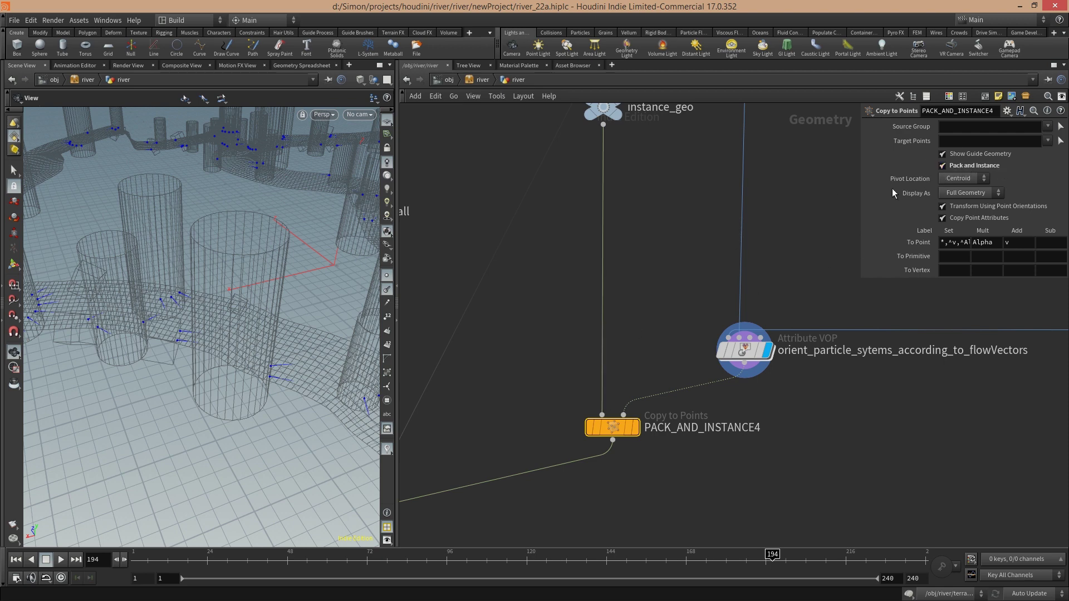
{"action": "left_click", "coordinate": [636, 429]}
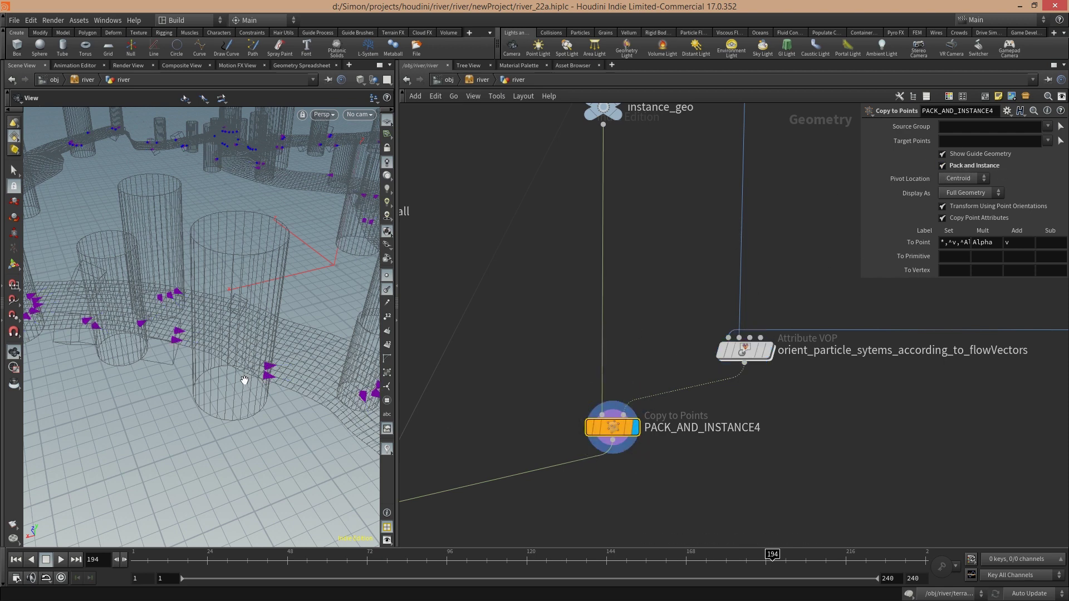
{"action": "left_click_drag", "start_coordinate": [246, 377], "coordinate": [192, 366]}
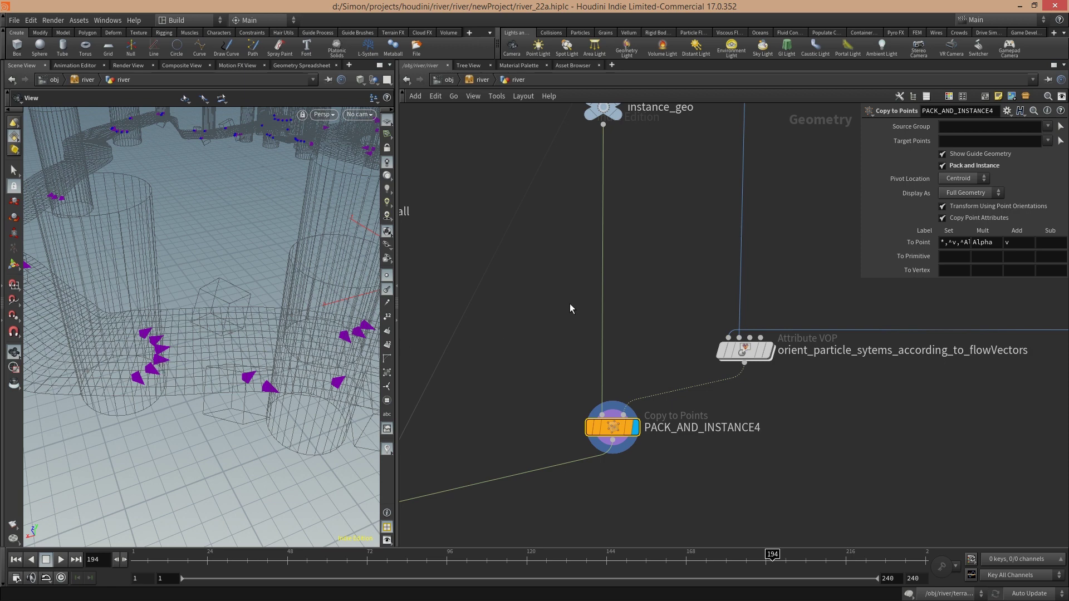
- Display the instance_geo null and frame its geometry in the viewport
{"action": "middle_click_drag", "start_coordinate": [584, 298], "coordinate": [568, 323]}
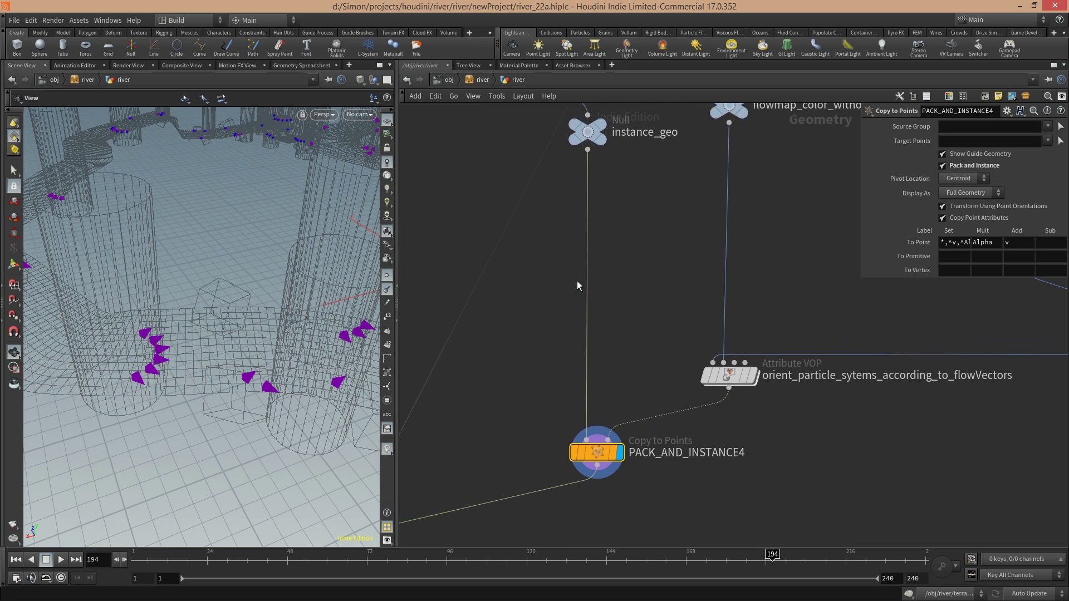
{"action": "middle_click_drag", "start_coordinate": [577, 281], "coordinate": [565, 294]}
{"action": "mouse_move", "coordinate": [591, 144]}
{"action": "left_click", "coordinate": [604, 117]}
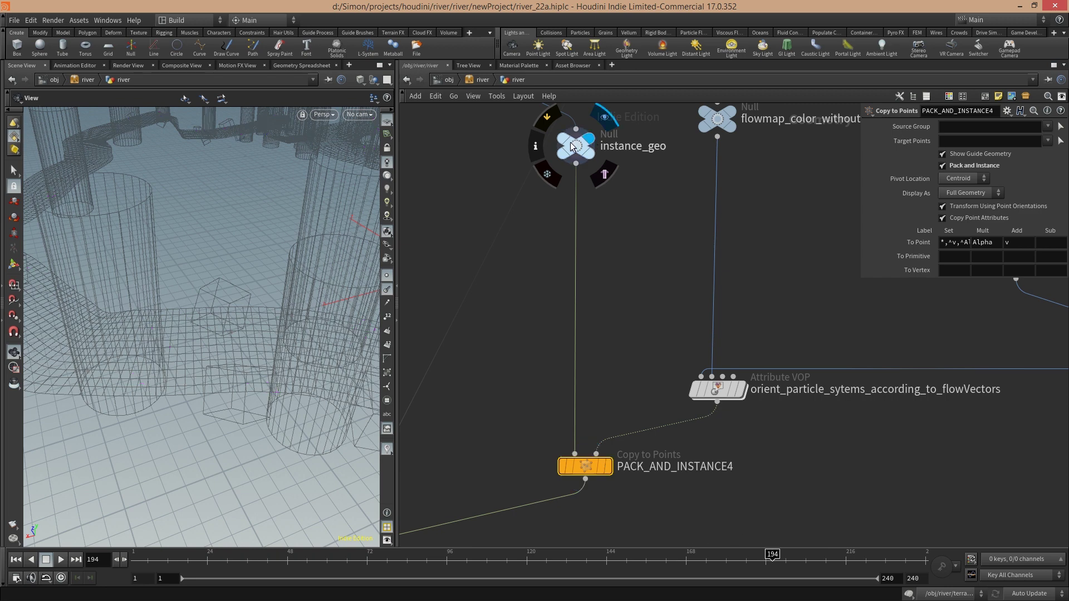
{"action": "key", "text": "f"}
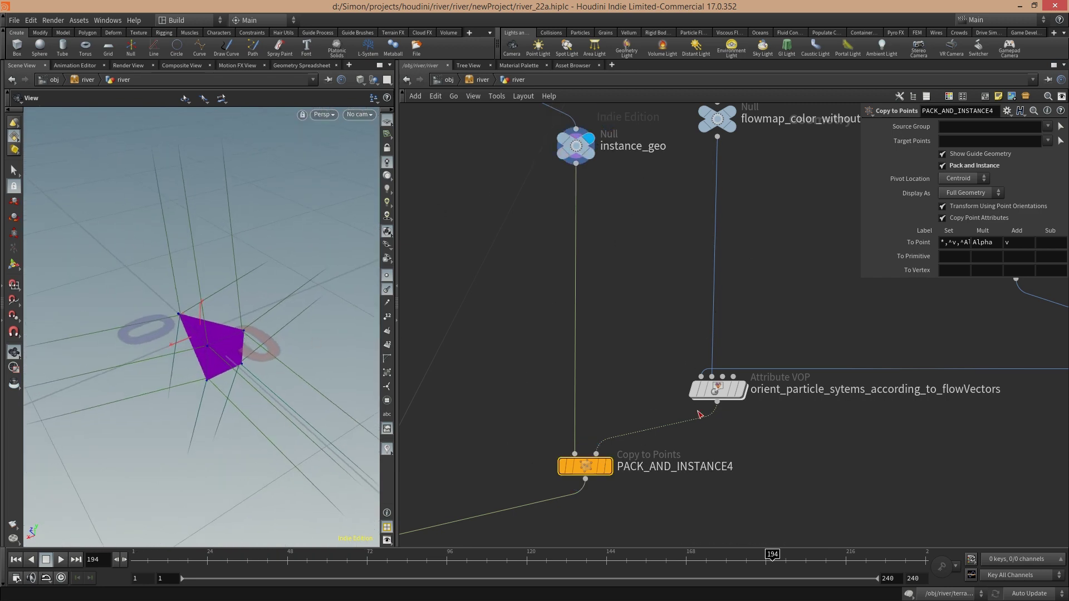
- Display PACK_AND_INSTANCE4 again, frame the whole river and inspect the oriented instances at a cylinder
{"action": "left_click", "coordinate": [608, 466]}
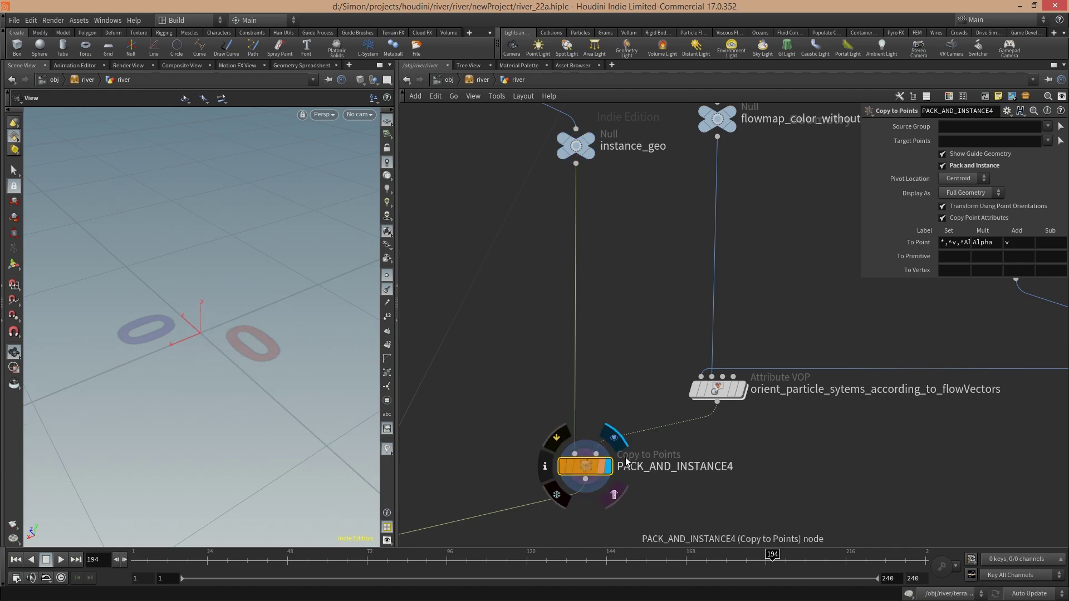
{"action": "key", "text": "f"}
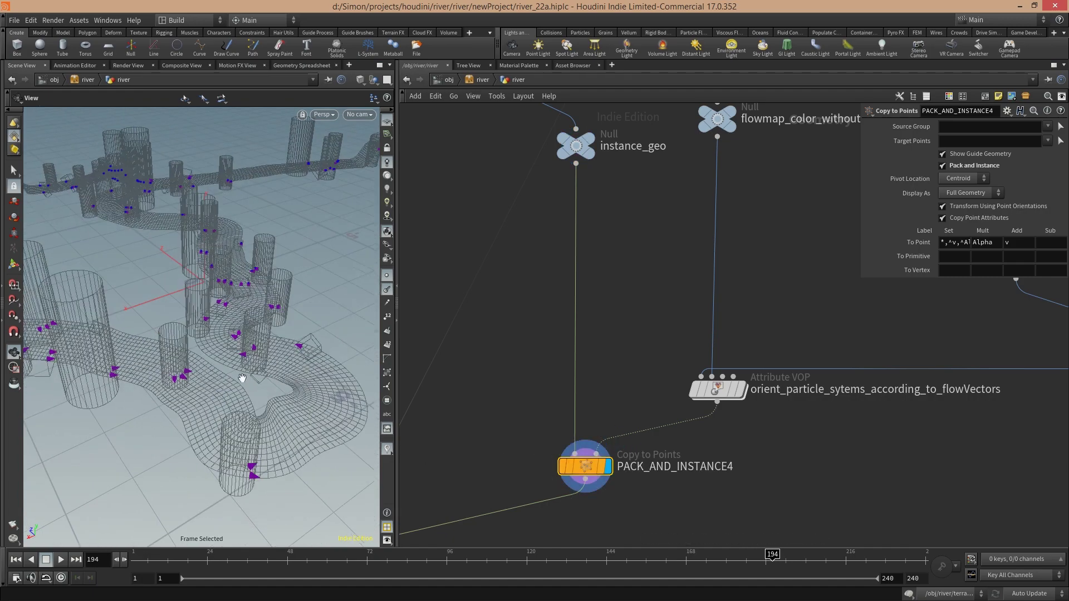
{"action": "right_click_drag", "start_coordinate": [199, 387], "coordinate": [236, 389]}
{"action": "middle_click_drag", "start_coordinate": [236, 389], "coordinate": [289, 356]}
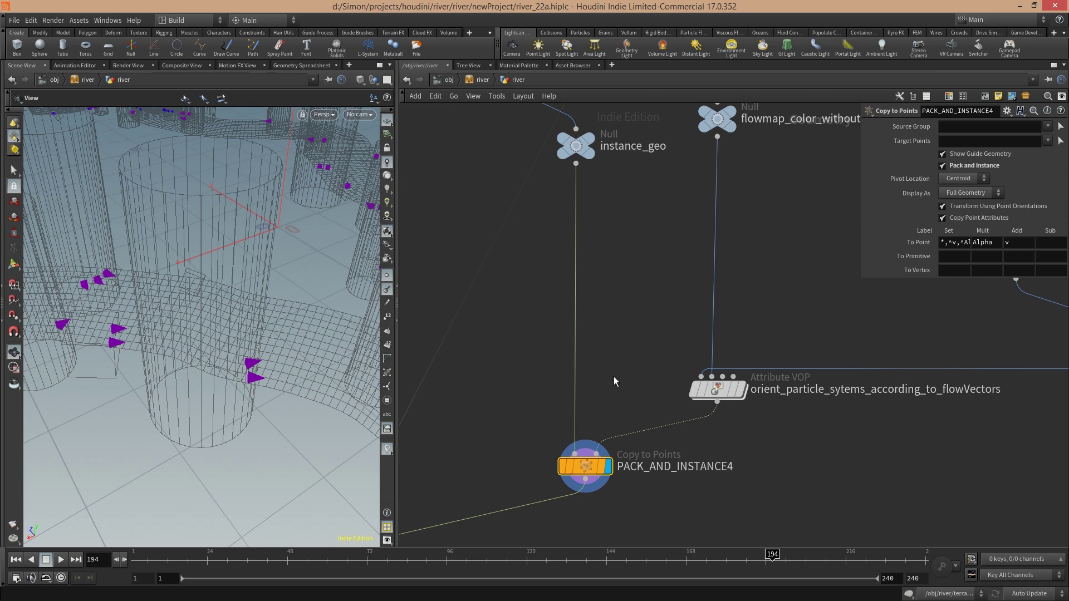
- Follow the network to the Output section, display the OUT_Unreal null and inspect the instances beside the cylinders
{"action": "scroll", "coordinate": [614, 376], "scroll_direction": "down", "scroll_amount": 2}
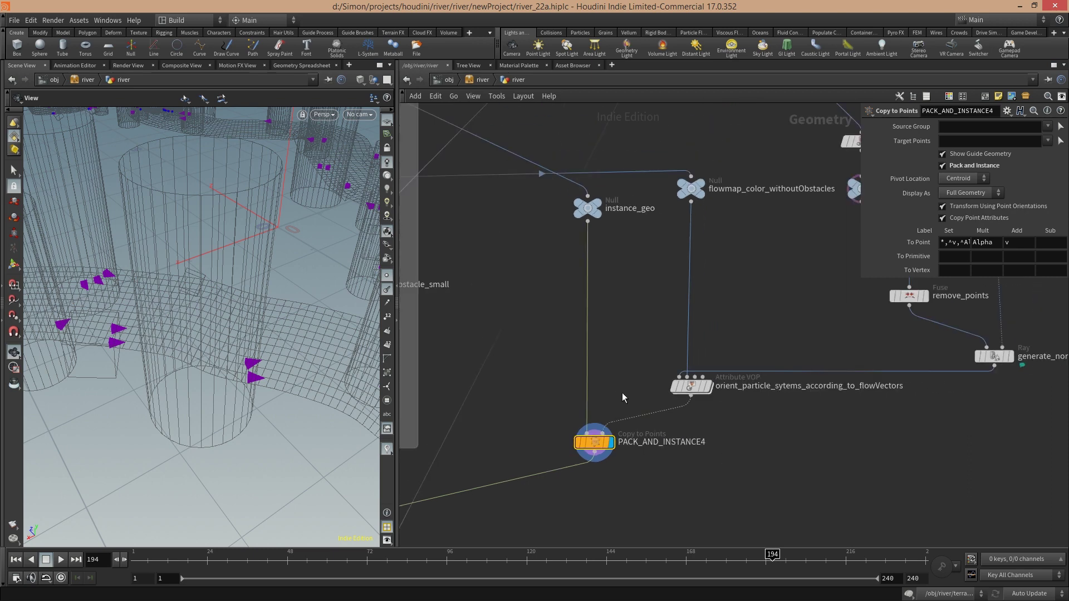
{"action": "middle_click_drag", "start_coordinate": [572, 456], "coordinate": [670, 396]}
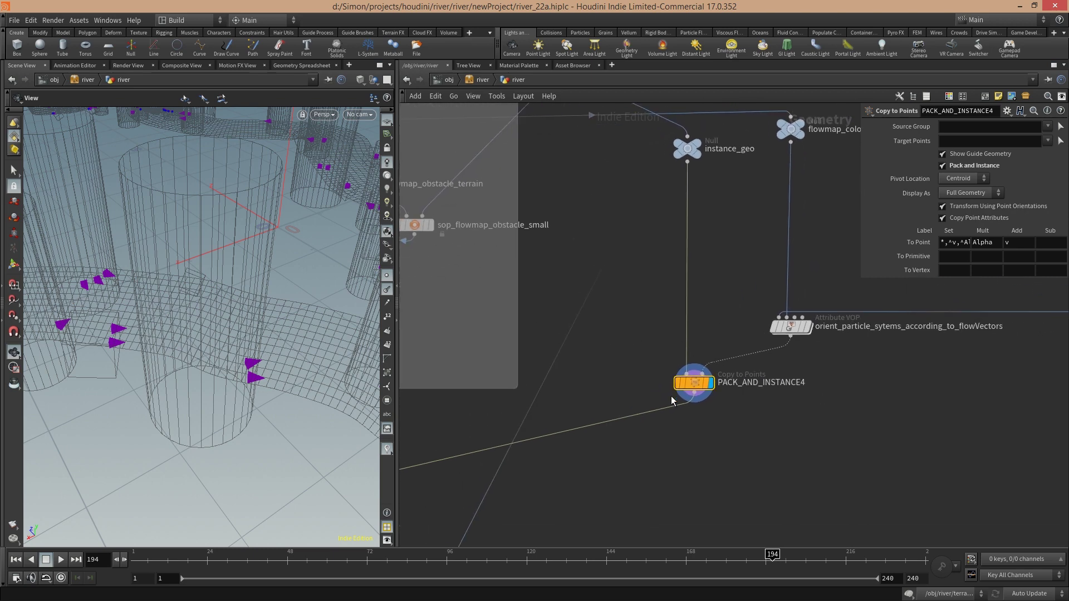
{"action": "scroll", "coordinate": [696, 450], "scroll_direction": "down", "scroll_amount": 2}
{"action": "middle_click_drag", "start_coordinate": [656, 446], "coordinate": [676, 414]}
{"action": "middle_click_drag", "start_coordinate": [542, 489], "coordinate": [645, 378]}
{"action": "middle_click_drag", "start_coordinate": [694, 407], "coordinate": [662, 403]}
{"action": "middle_click_drag", "start_coordinate": [521, 485], "coordinate": [872, 361]}
{"action": "middle_click_drag", "start_coordinate": [433, 423], "coordinate": [717, 347]}
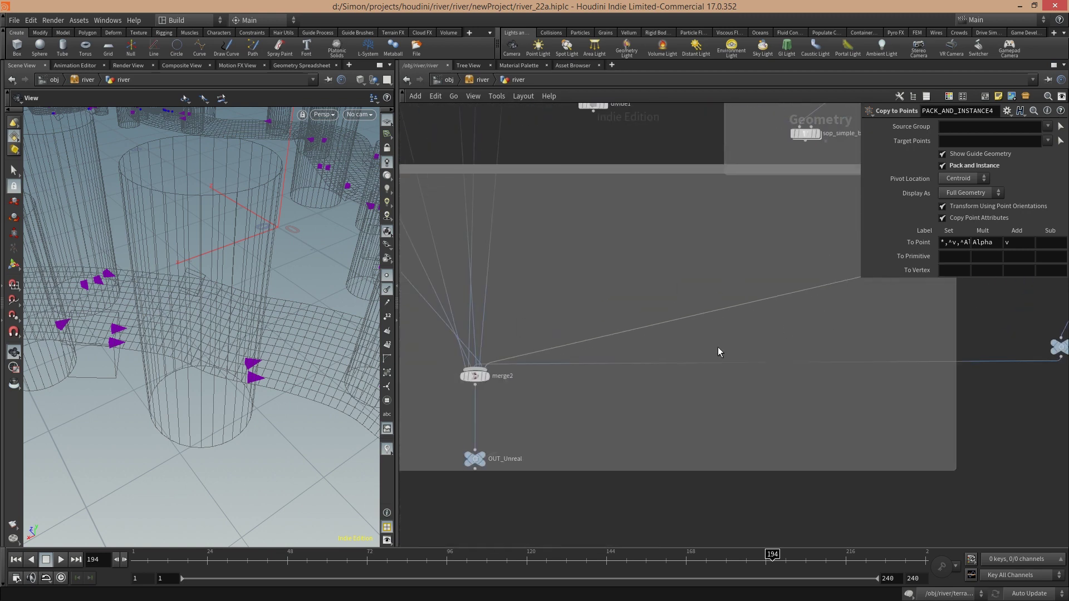
{"action": "middle_click_drag", "start_coordinate": [479, 428], "coordinate": [684, 366]}
{"action": "left_click", "coordinate": [693, 396]}
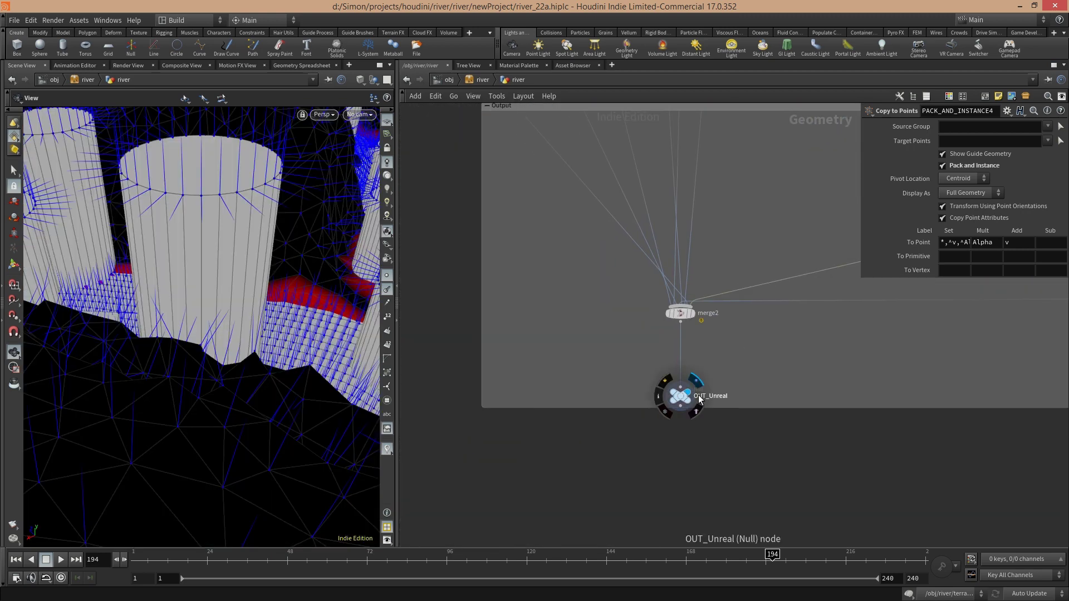
{"action": "left_click_drag", "start_coordinate": [289, 387], "coordinate": [305, 318]}
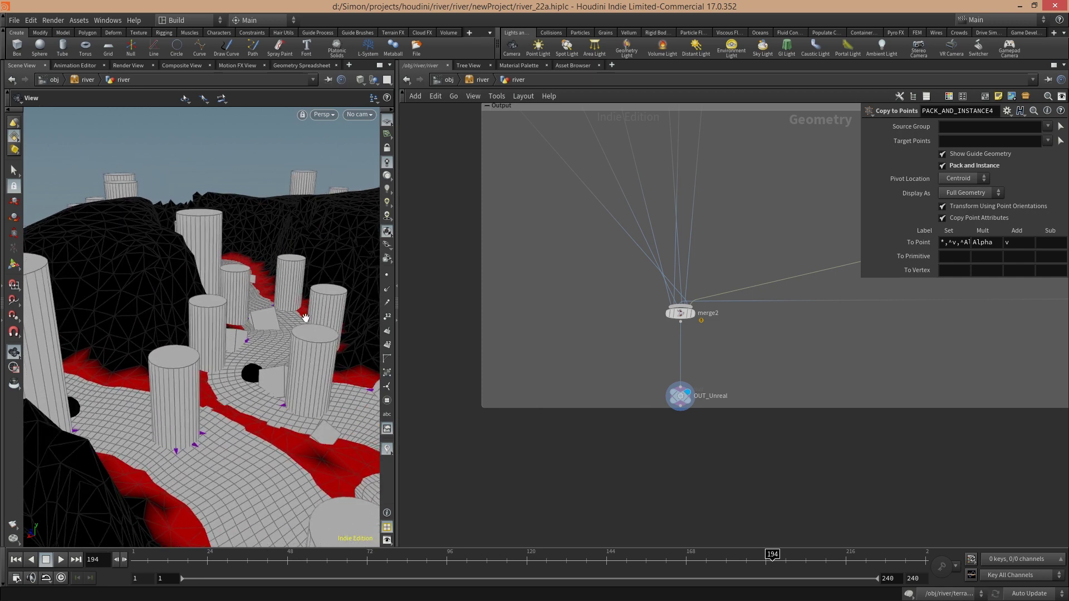
{"action": "left_click_drag", "start_coordinate": [279, 421], "coordinate": [277, 434]}
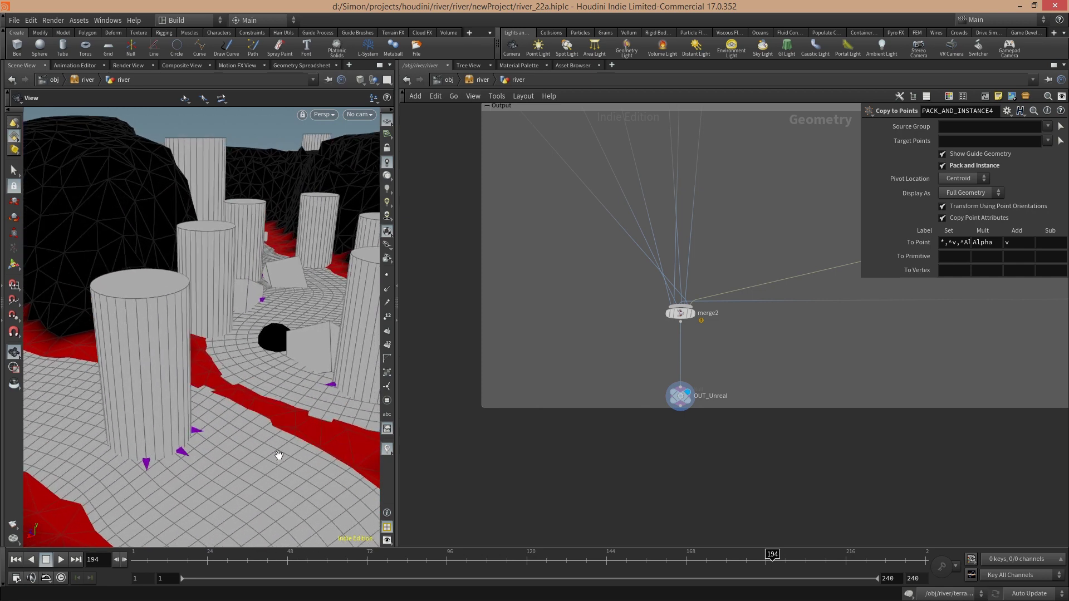
- Go up to the object level that holds the river asset
{"action": "key", "text": "u"}
{"action": "key", "text": "u"}
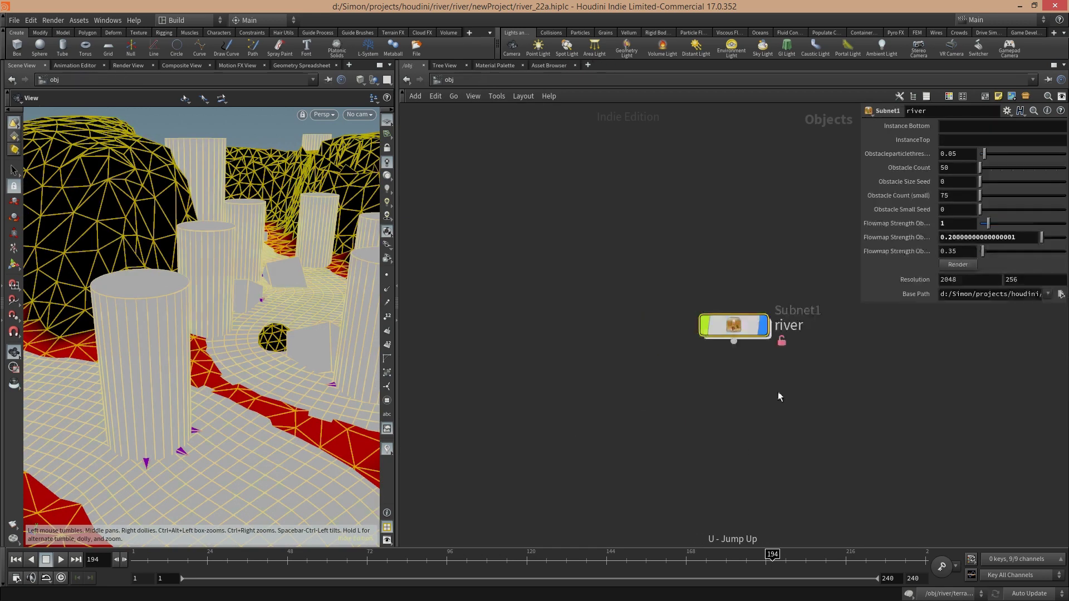
- Save the node type of the river asset
{"action": "right_click", "coordinate": [743, 328]}
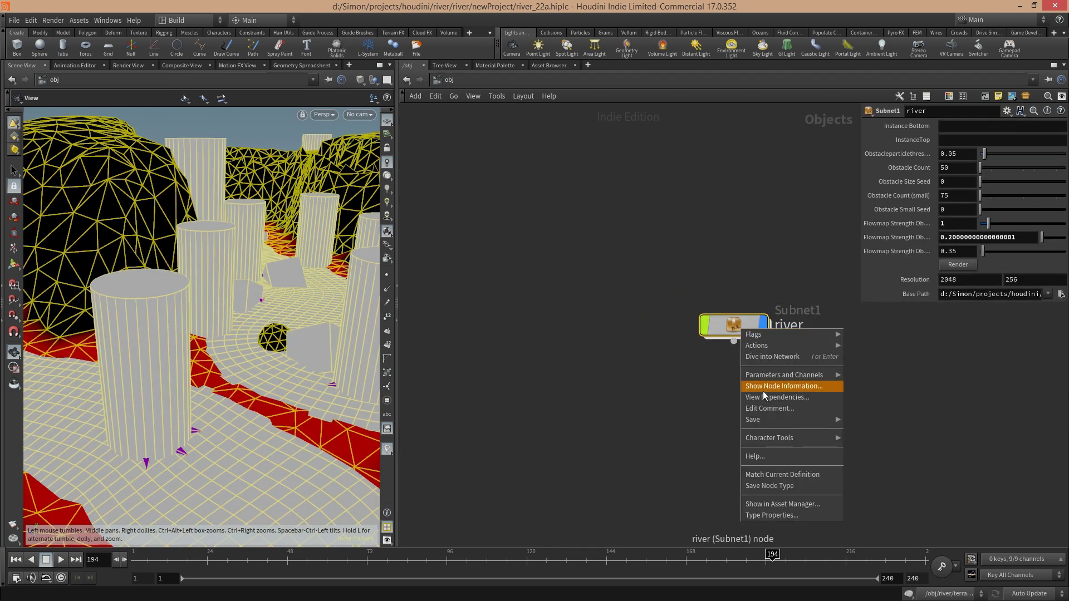
{"action": "left_click", "coordinate": [776, 487]}
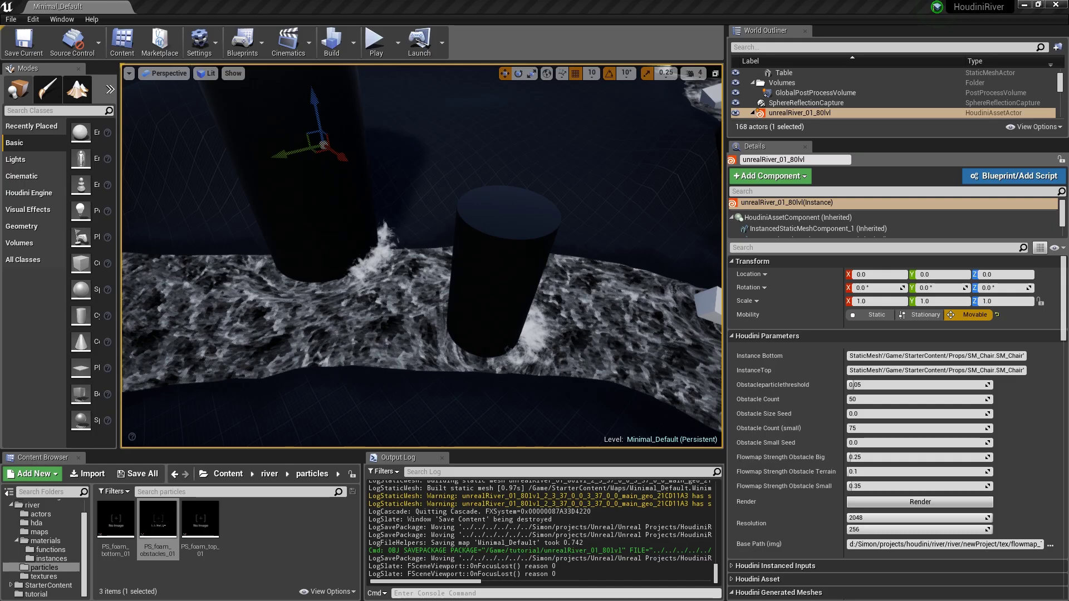
- Switch to Unreal Editor, locate the river actor's source asset in the content and delete the existing unrealRiver_01_80lvl actor from the level
{"action": "left_click", "coordinate": [572, 246]}
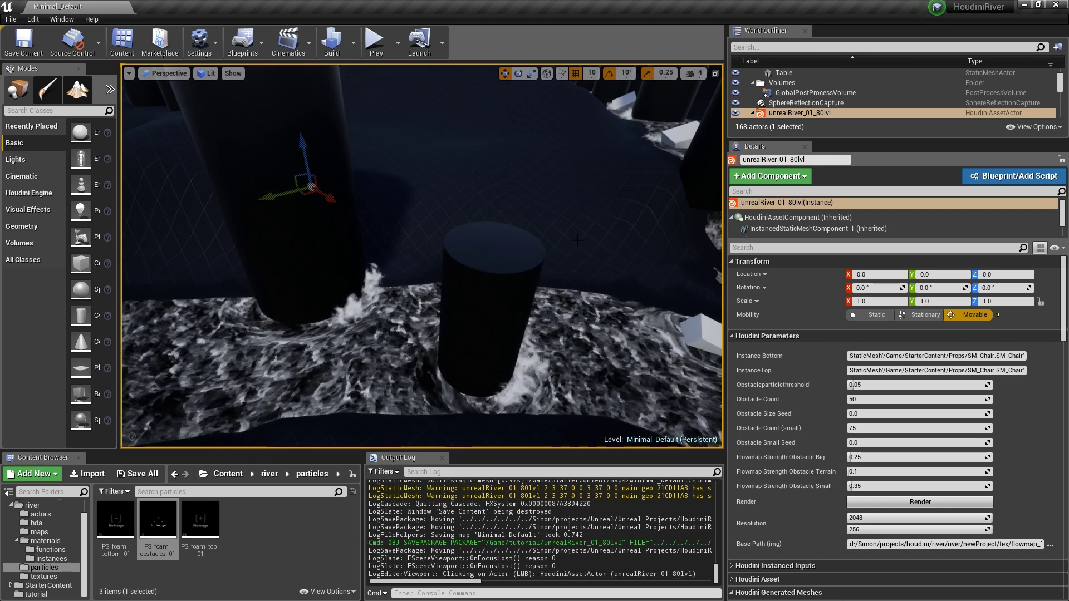
{"action": "key", "text": "ctrl+b"}
{"action": "right_click_drag", "start_coordinate": [572, 246], "coordinate": [576, 255]}
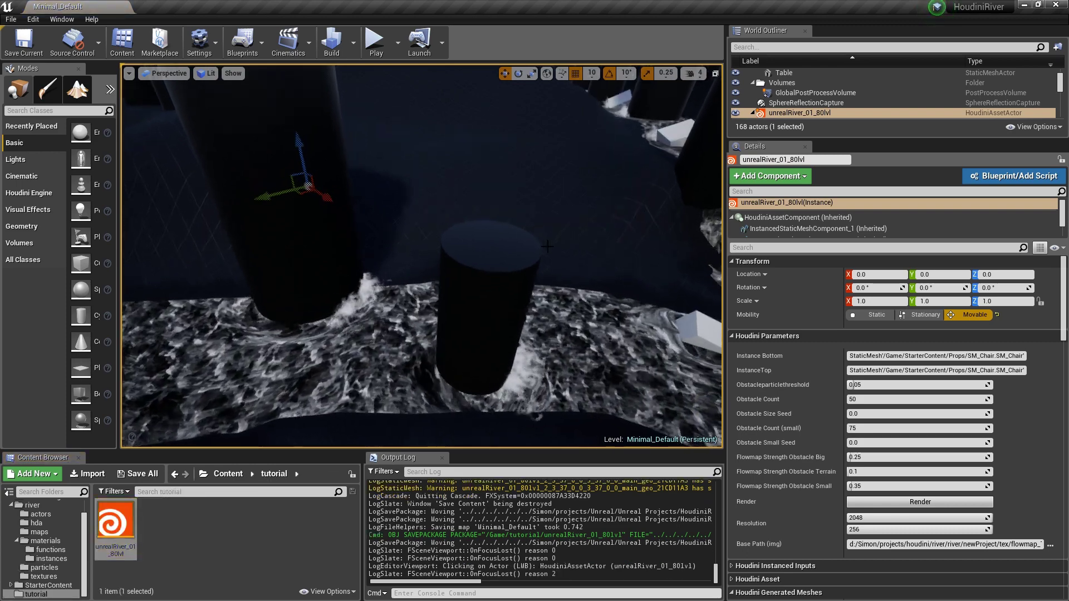
{"action": "key", "text": "Delete"}
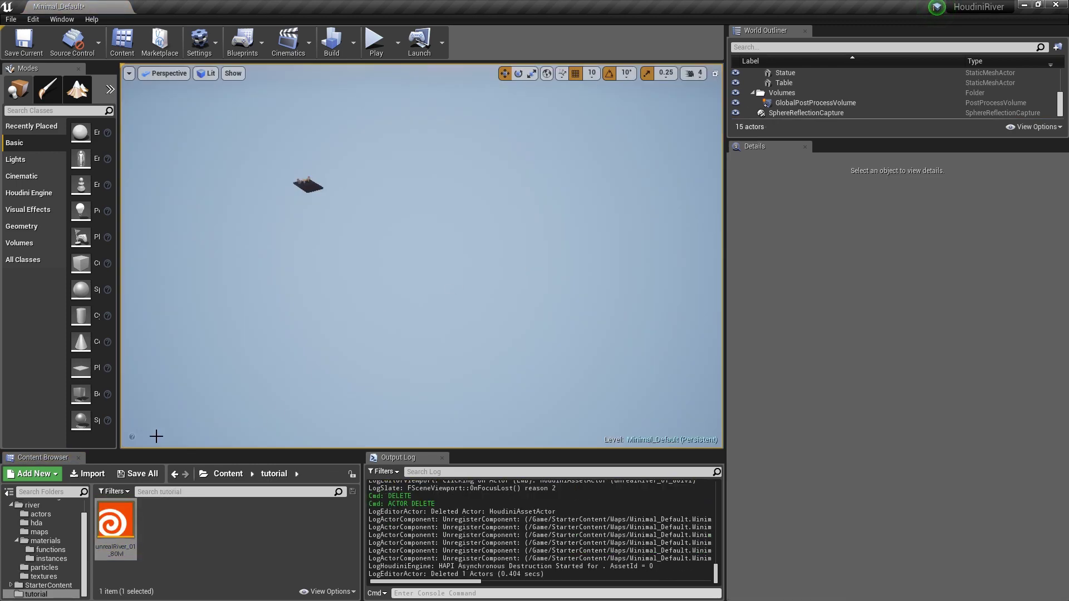
- Place the unrealRiver_01_80lvl asset in the level and set its location to 0, 0, 0
{"action": "left_click_drag", "start_coordinate": [115, 521], "coordinate": [443, 261]}
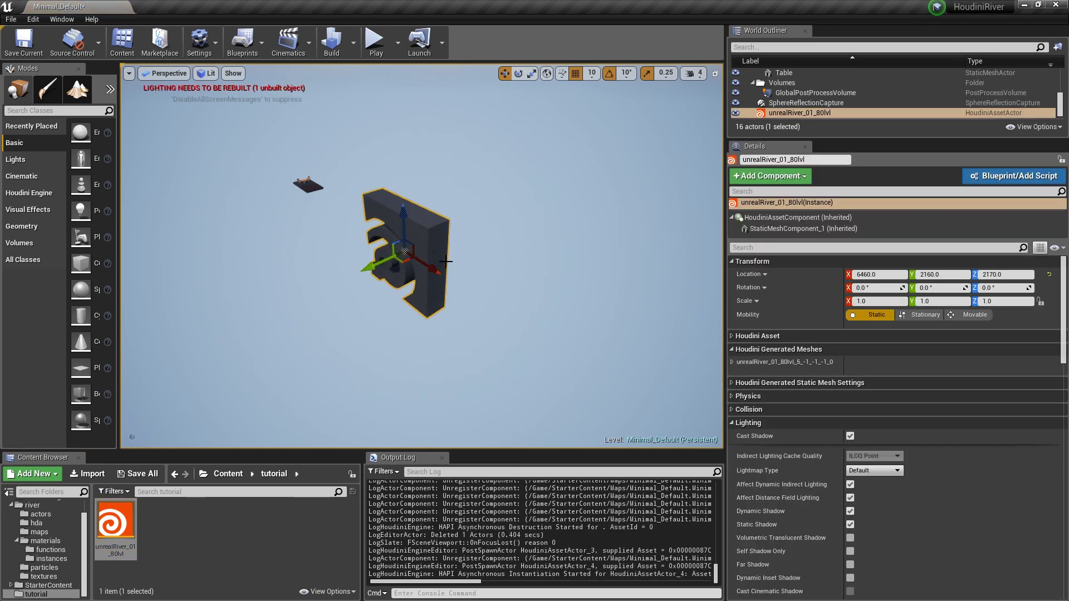
{"action": "left_click", "coordinate": [894, 274]}
{"action": "type", "text": "0"}
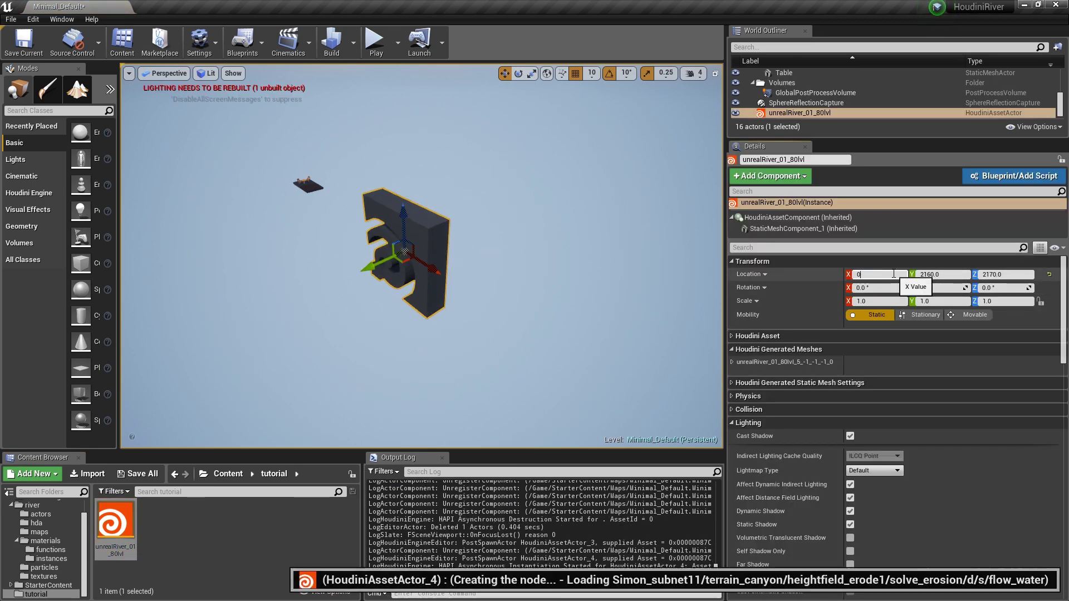
{"action": "key", "text": "Tab"}
{"action": "type", "text": "0"}
{"action": "key", "text": "Tab"}
{"action": "type", "text": "0"}
{"action": "key", "text": "Return"}
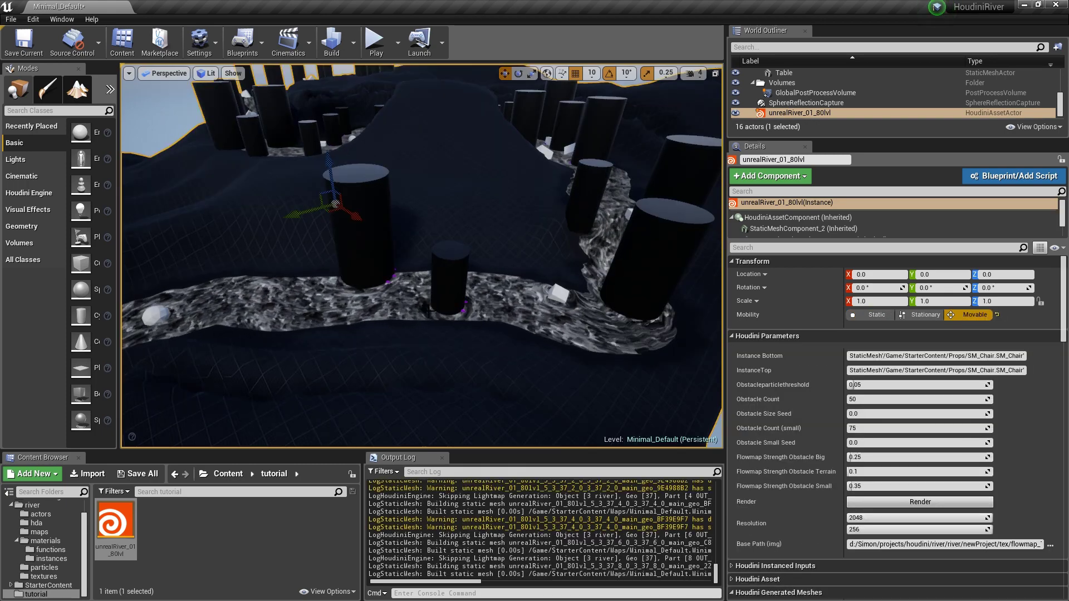
- Assign the PS_foam_obstacles_01 particle system from the river particles folder to the Houdini instanced input river/OUT_Unreal_8
{"action": "key", "text": "w"}
{"action": "right_click_drag", "start_coordinate": [429, 311], "coordinate": [430, 261]}
{"action": "key", "text": "a"}
{"action": "left_click", "coordinate": [762, 337]}
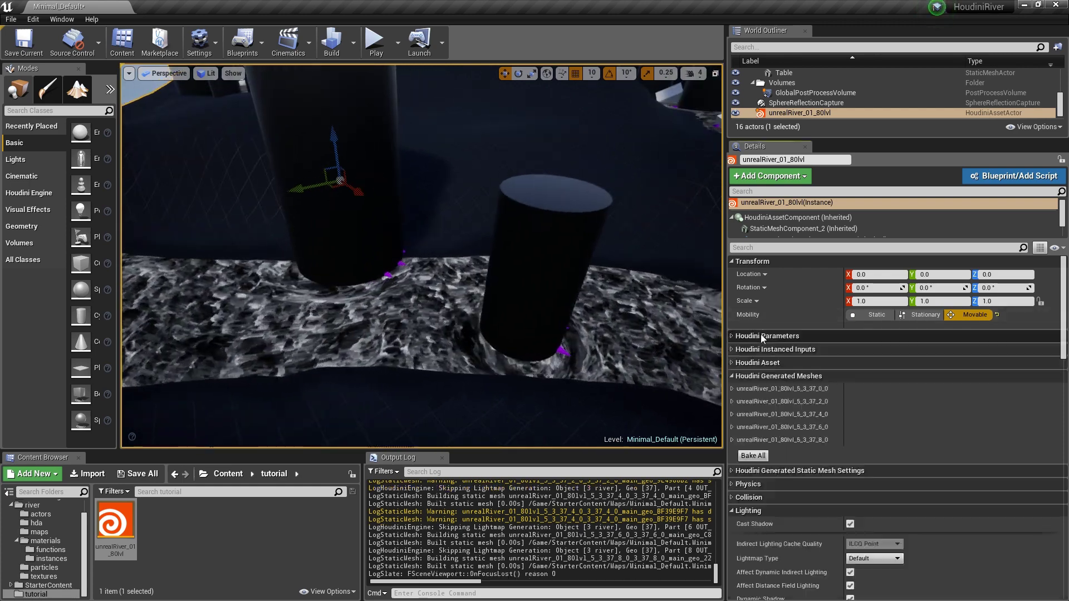
{"action": "left_click", "coordinate": [781, 349]}
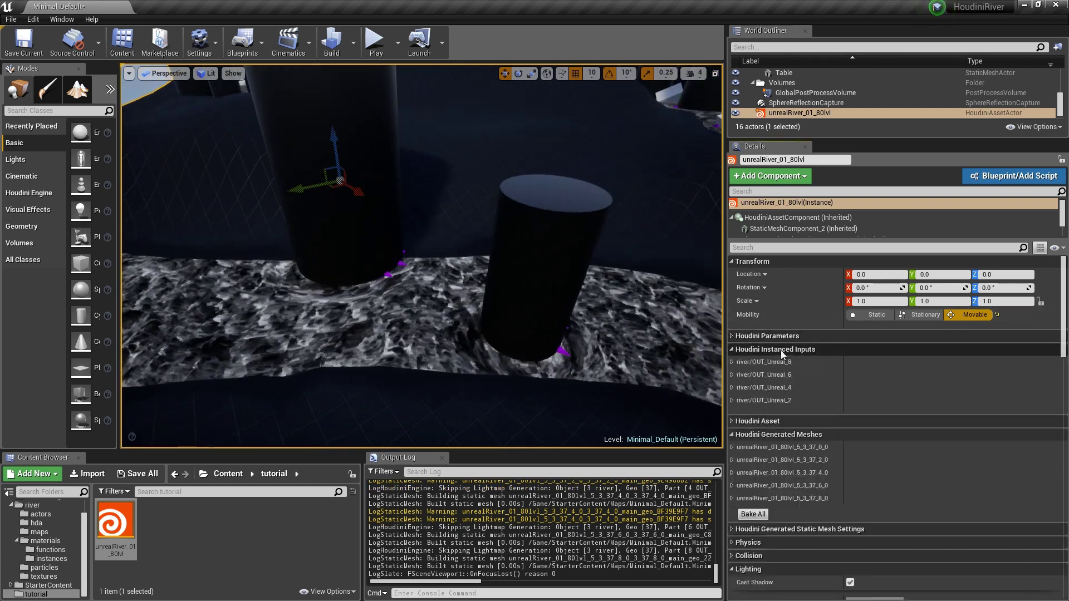
{"action": "left_click", "coordinate": [733, 362]}
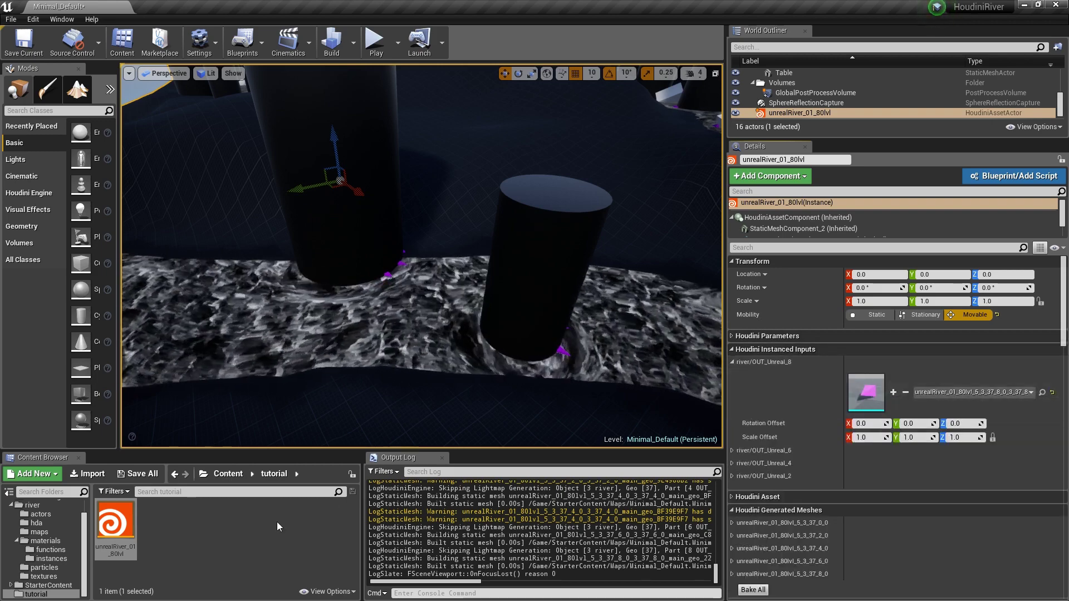
{"action": "left_click", "coordinate": [45, 568]}
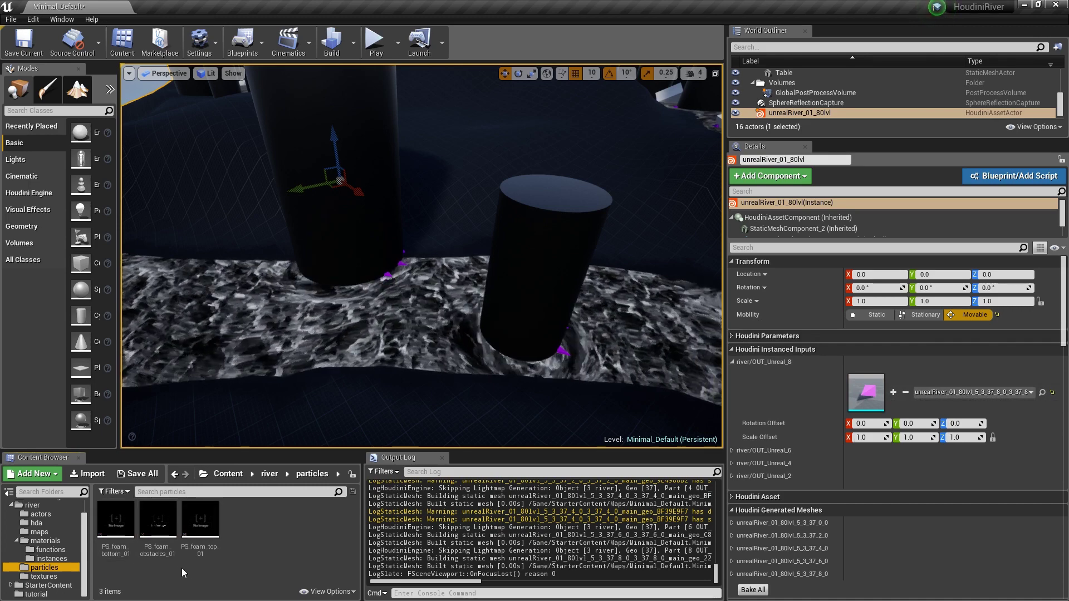
{"action": "left_click_drag", "start_coordinate": [158, 533], "coordinate": [225, 542]}
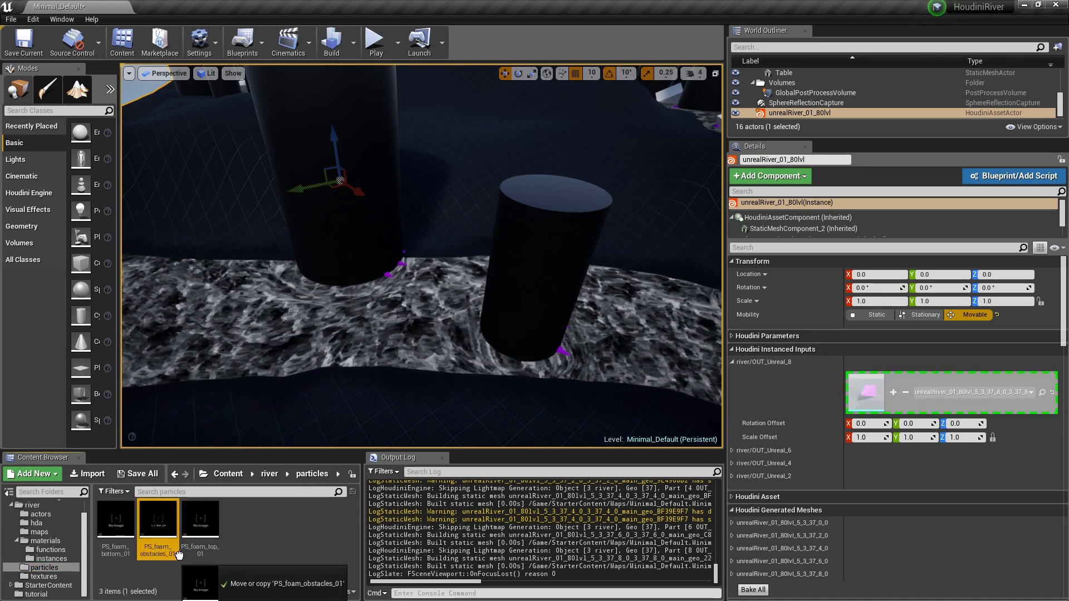
{"action": "left_click_drag", "start_coordinate": [645, 443], "coordinate": [862, 384]}
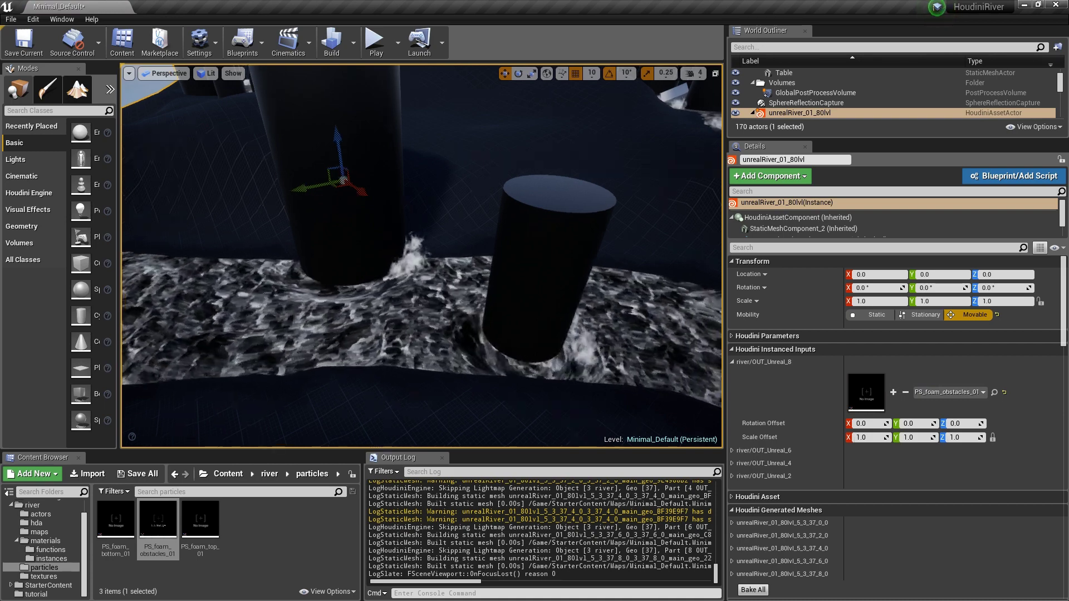
- Set the Z rotation offset of the river/OUT_Unreal_8 instanced input to 90 and inspect the foam around the cylinders
{"action": "key", "text": "d"}
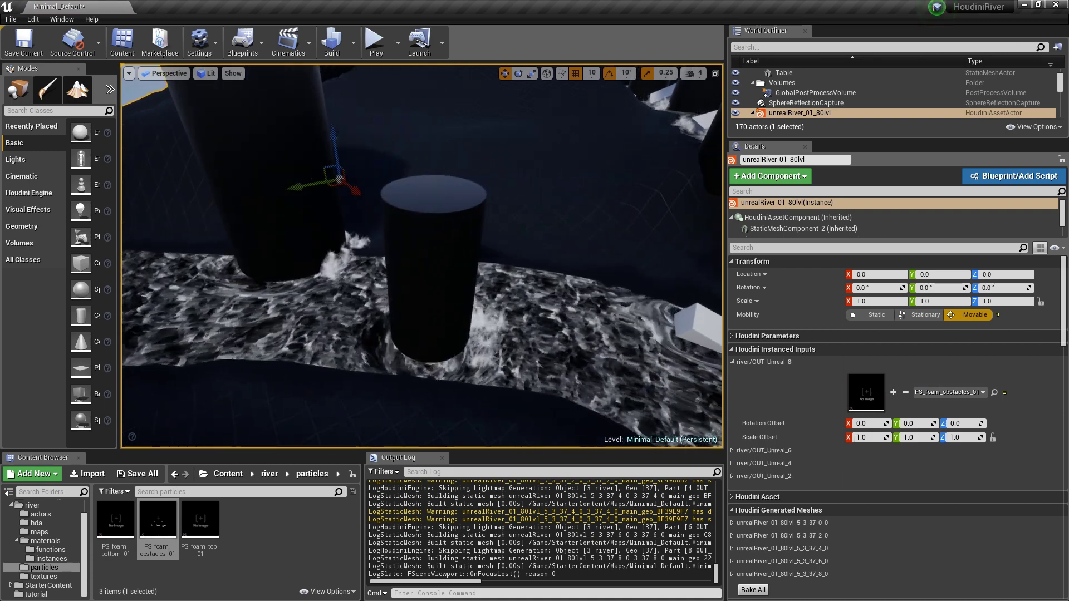
{"action": "right_click_drag", "start_coordinate": [422, 257], "coordinate": [425, 251]}
{"action": "key", "text": "a"}
{"action": "right_click_drag", "start_coordinate": [431, 310], "coordinate": [379, 321]}
{"action": "key", "text": "w"}
{"action": "key", "text": "d"}
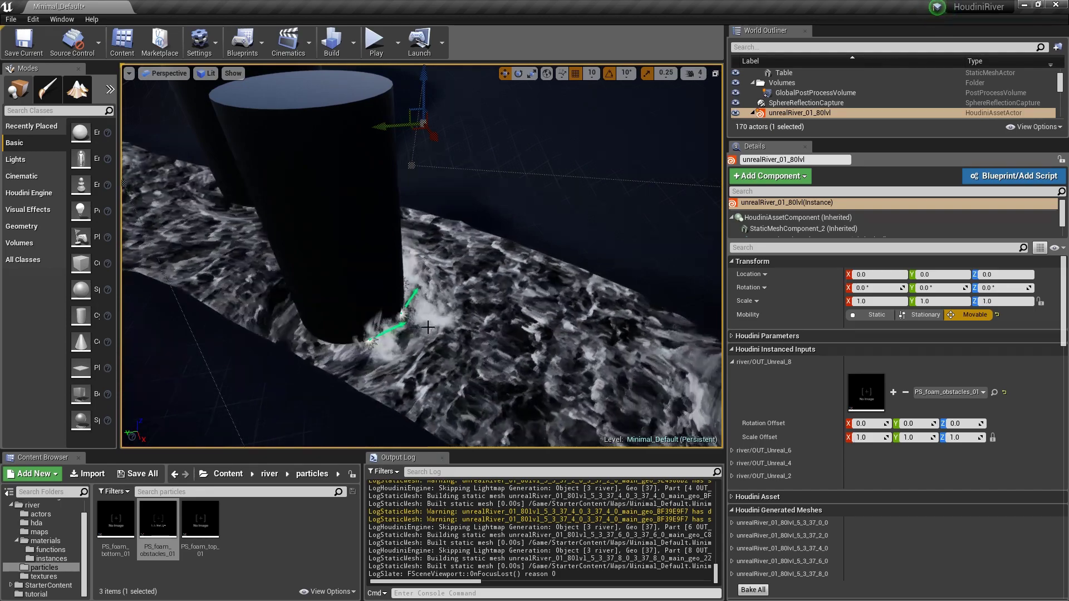
{"action": "left_click", "coordinate": [962, 423]}
{"action": "type", "text": "90"}
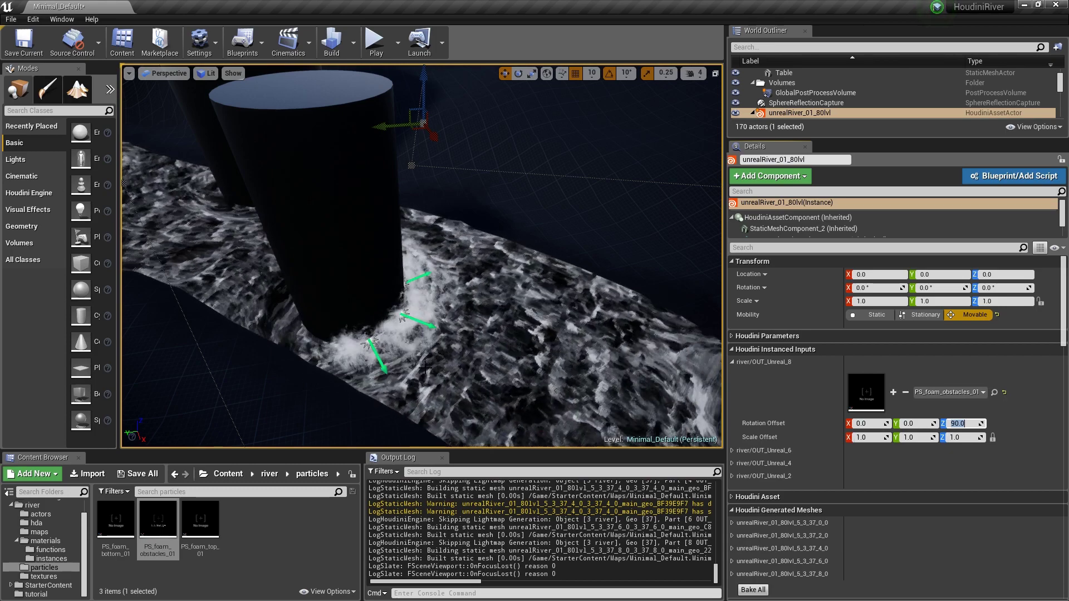
{"action": "right_click_drag", "start_coordinate": [472, 363], "coordinate": [472, 364]}
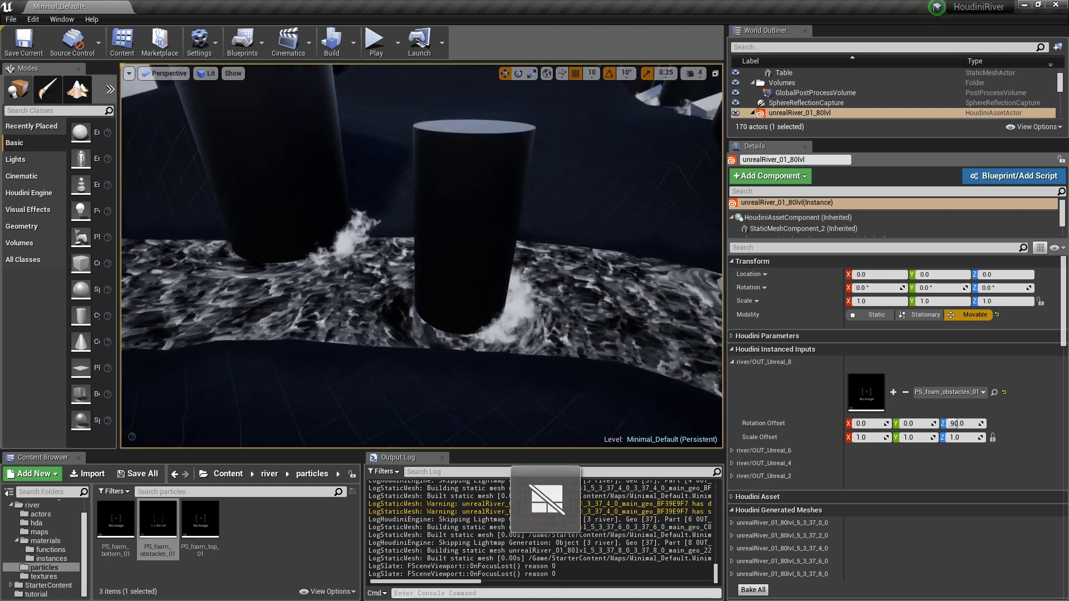
{"action": "right_click_drag", "start_coordinate": [472, 363], "coordinate": [607, 413]}
{"action": "right_click_drag", "start_coordinate": [482, 392], "coordinate": [487, 341]}
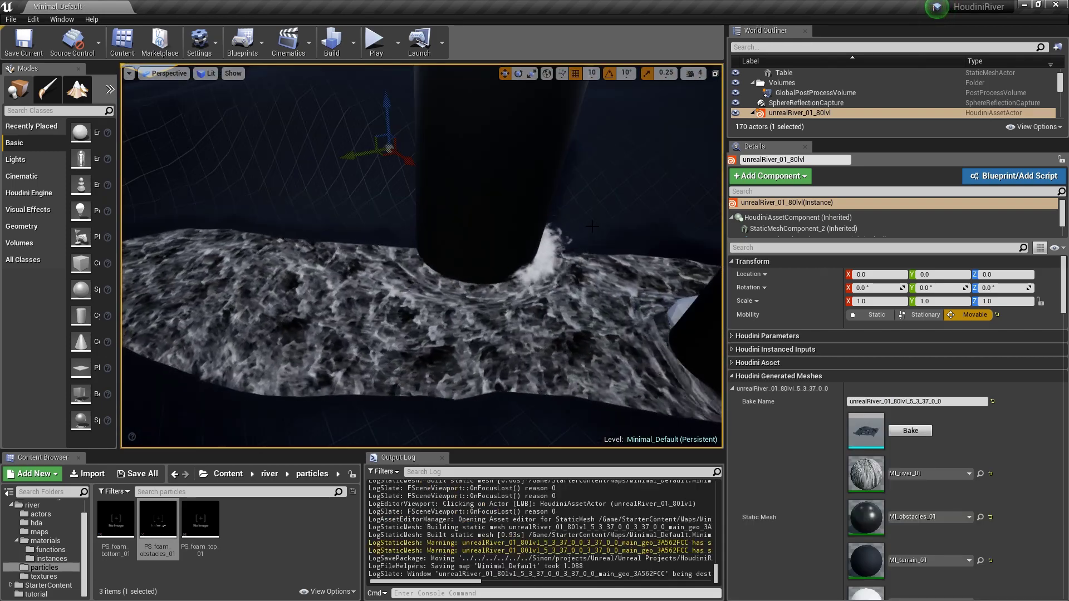